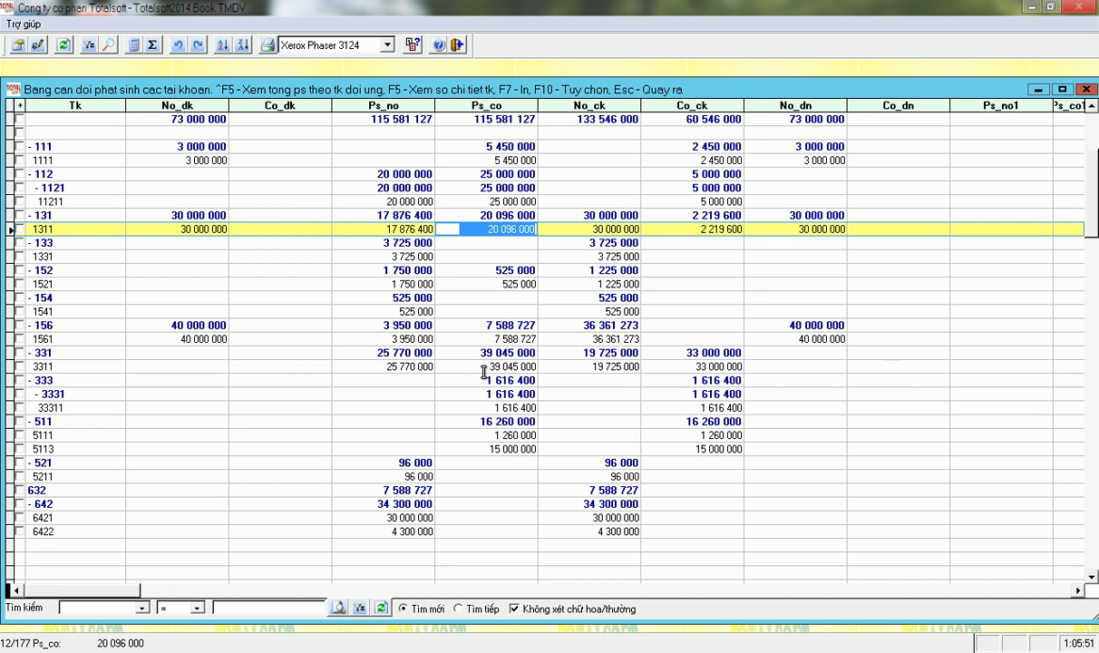
Examine the closing balances of accounts 3311 and 1311 and the opening debit balance of 1311 in the trial balance
left_click(703, 367)
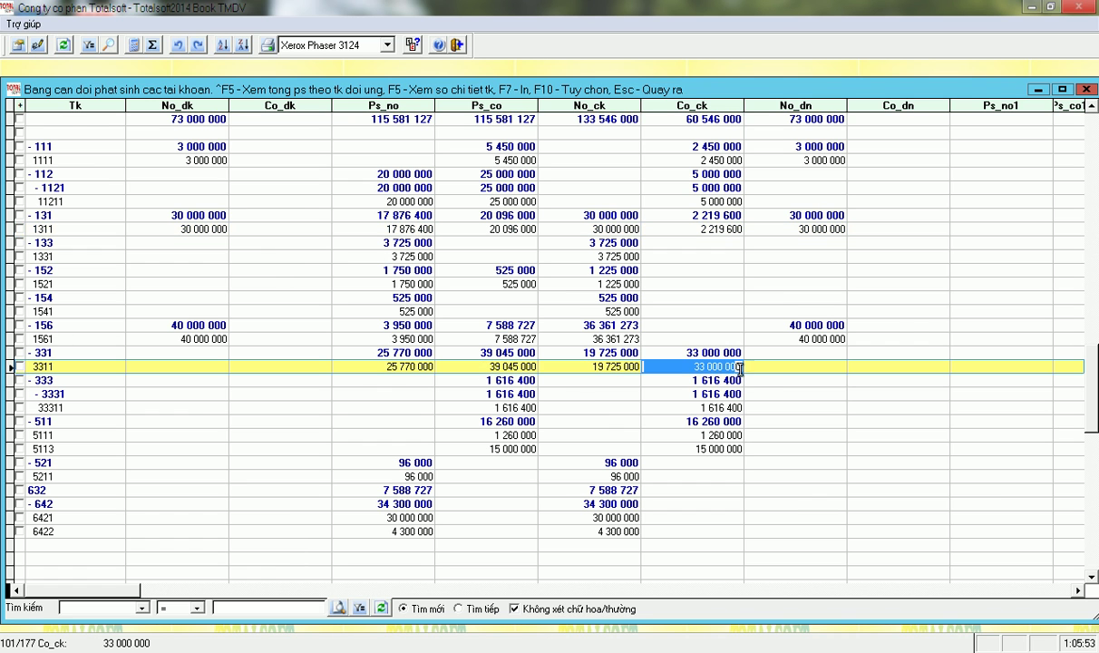
left_click(560, 366)
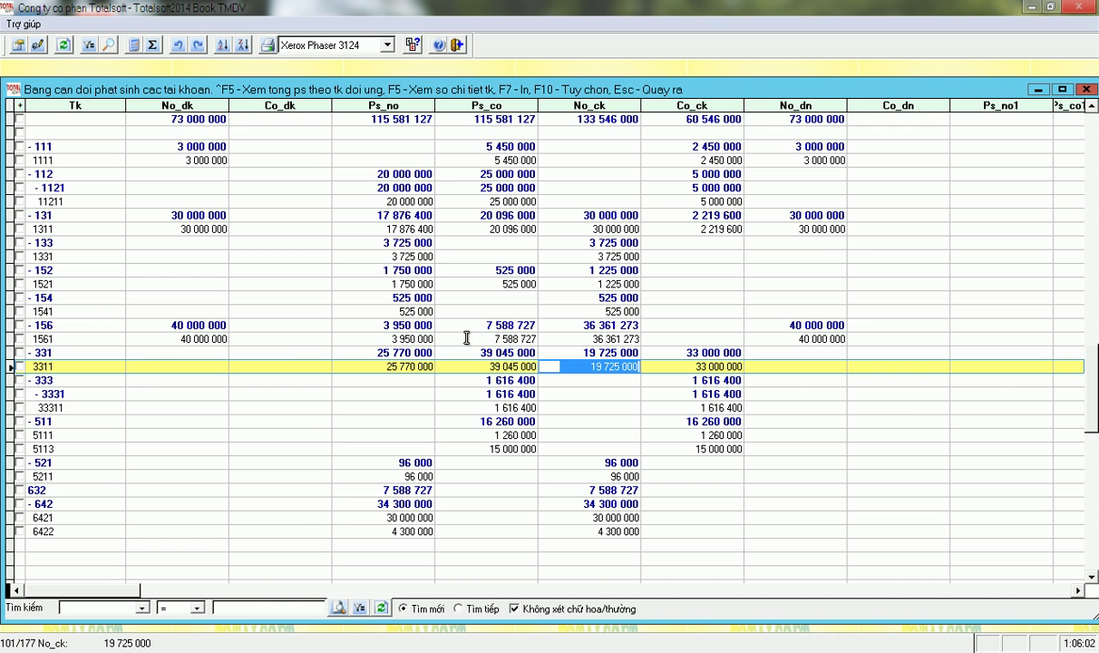
left_click(566, 227)
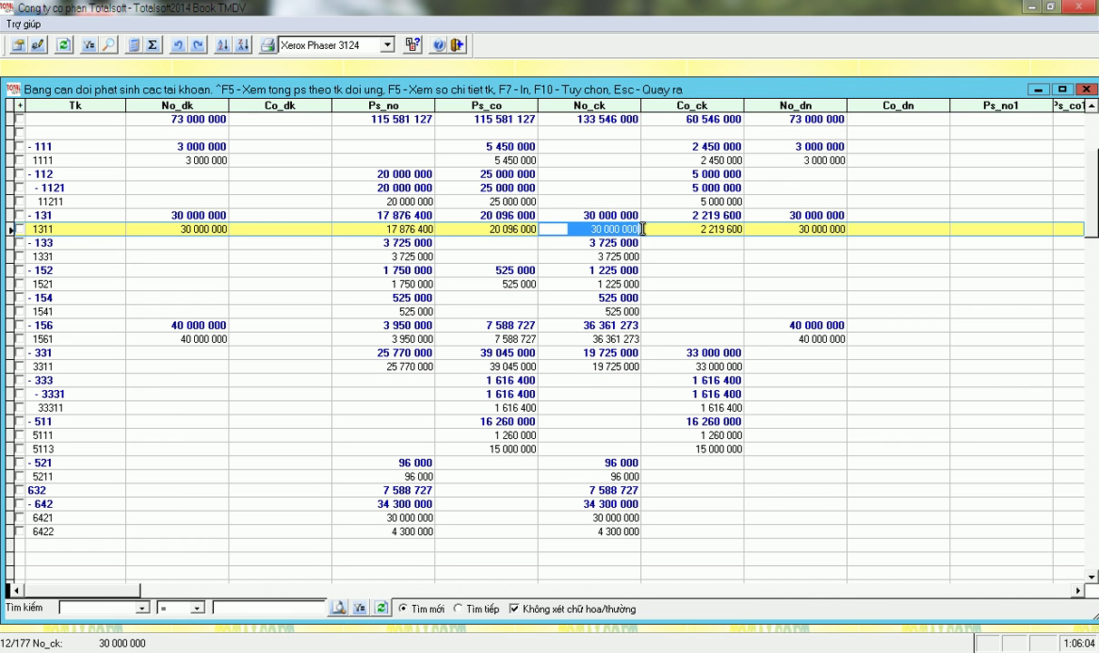
left_click(195, 229)
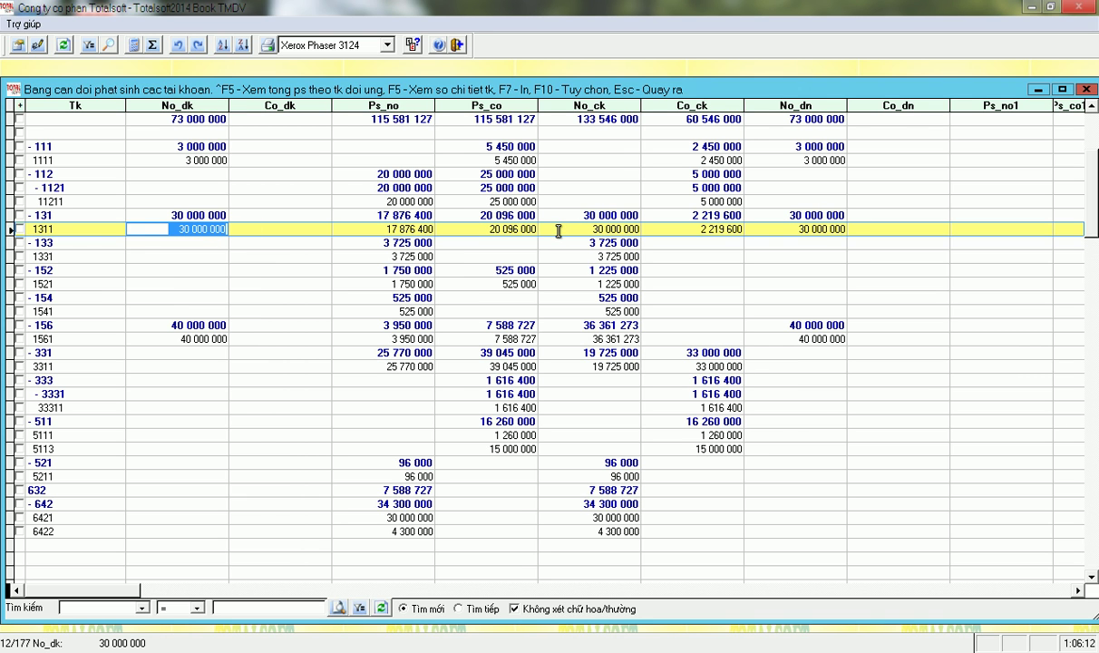
Regenerate the trial balance for unit 01 from 01/01/2014 to 31/01/2014, with both offsetting options left at 0
key("Escape")
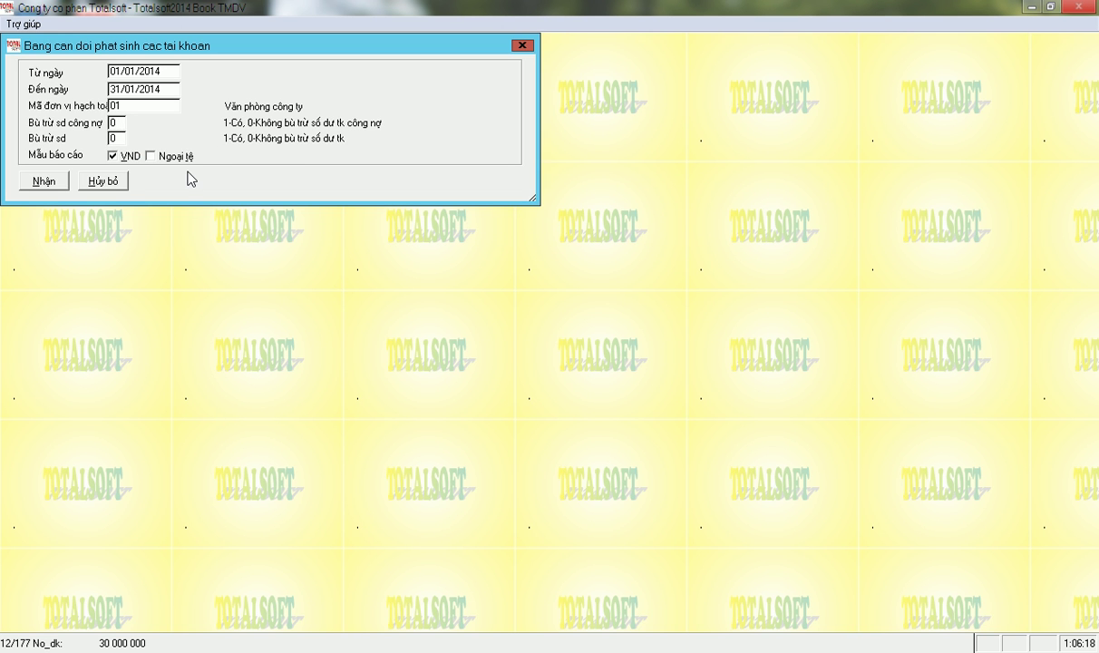
left_click(117, 138)
left_click(116, 124)
left_click(60, 181)
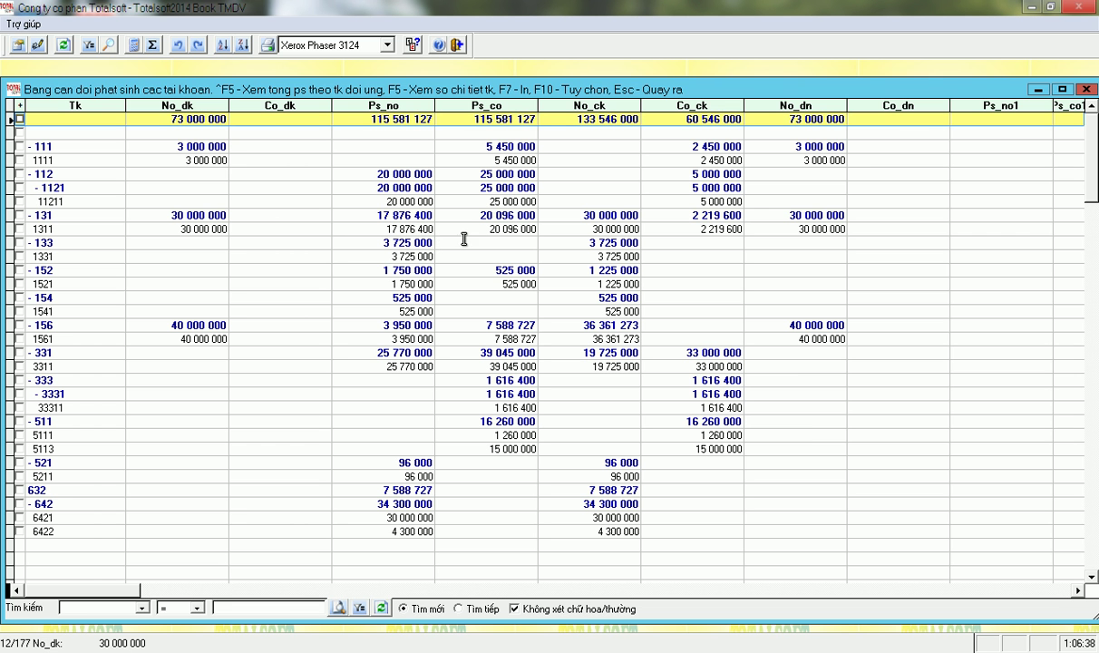
Compare the closing debit and credit balances of accounts 1311 and 3311, and close the trial balance
left_click(580, 228)
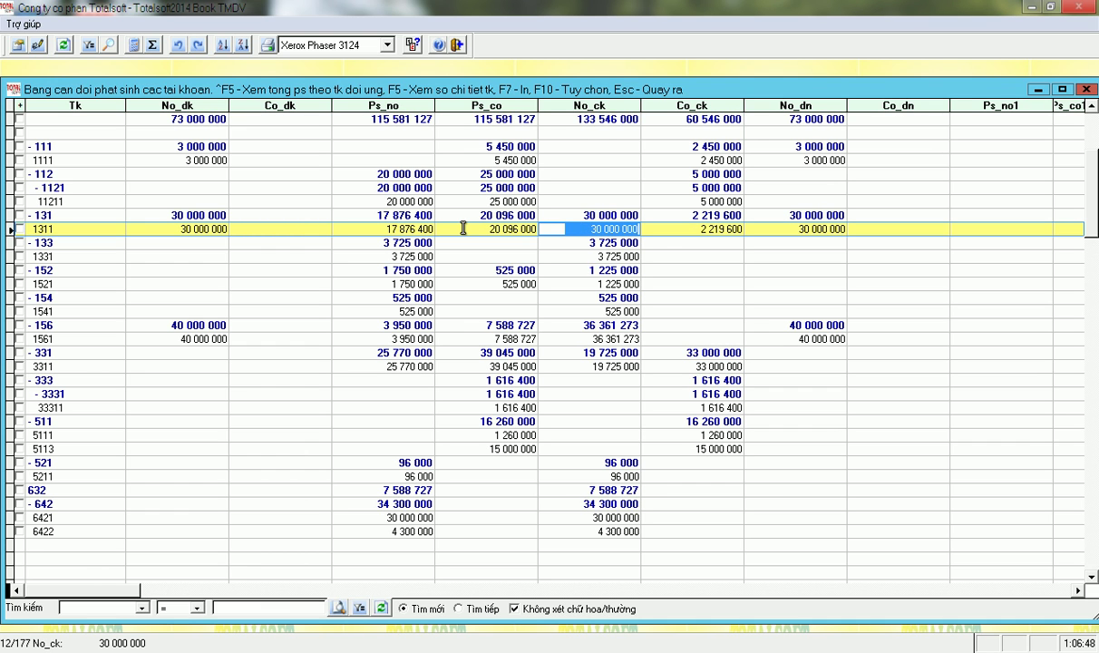
left_click(680, 228)
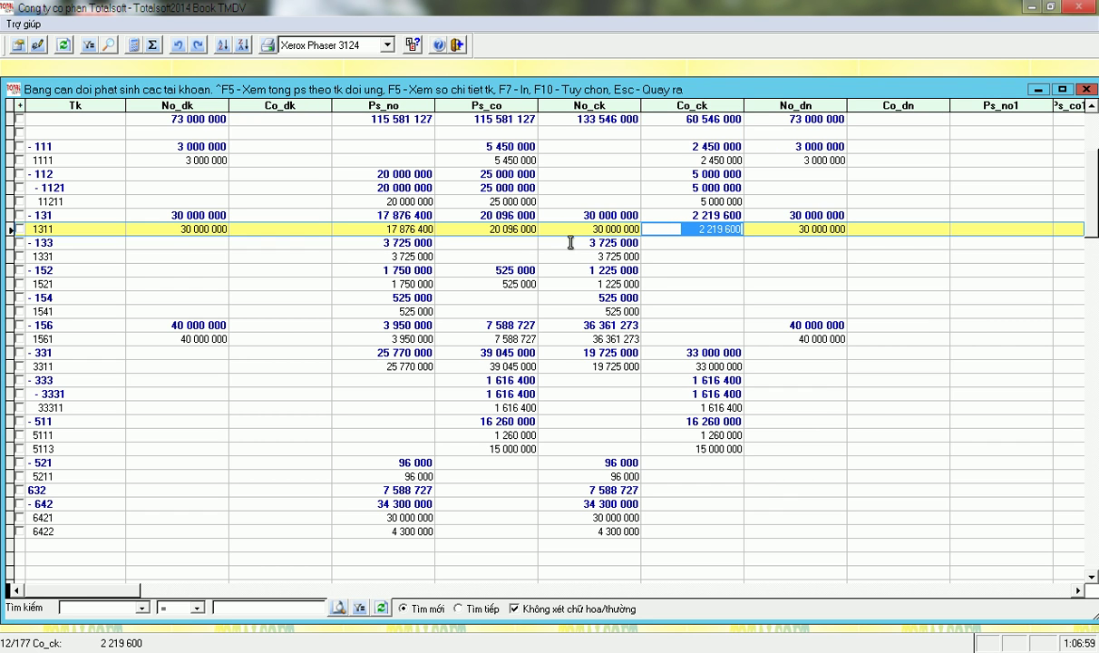
left_click(549, 365)
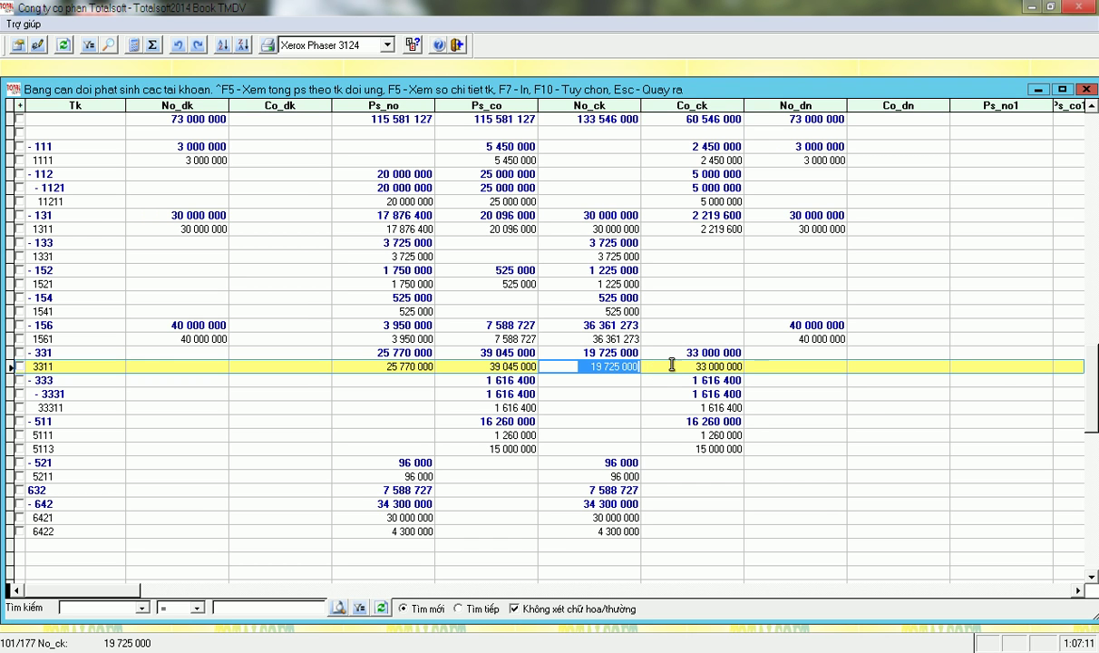
left_click(729, 367)
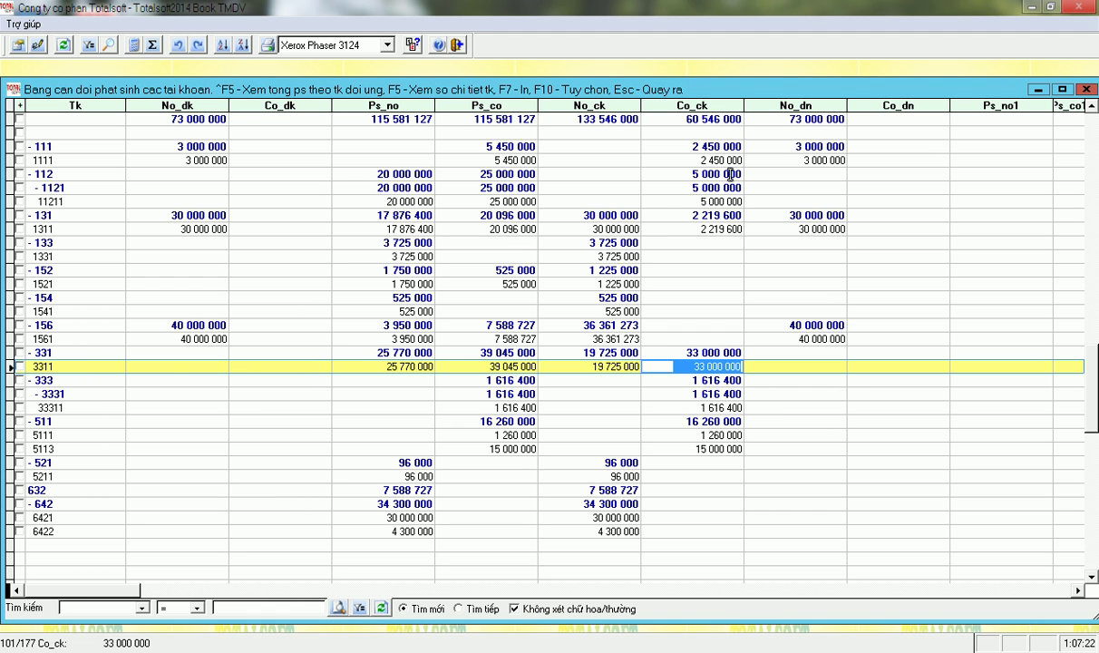
left_click(1086, 88)
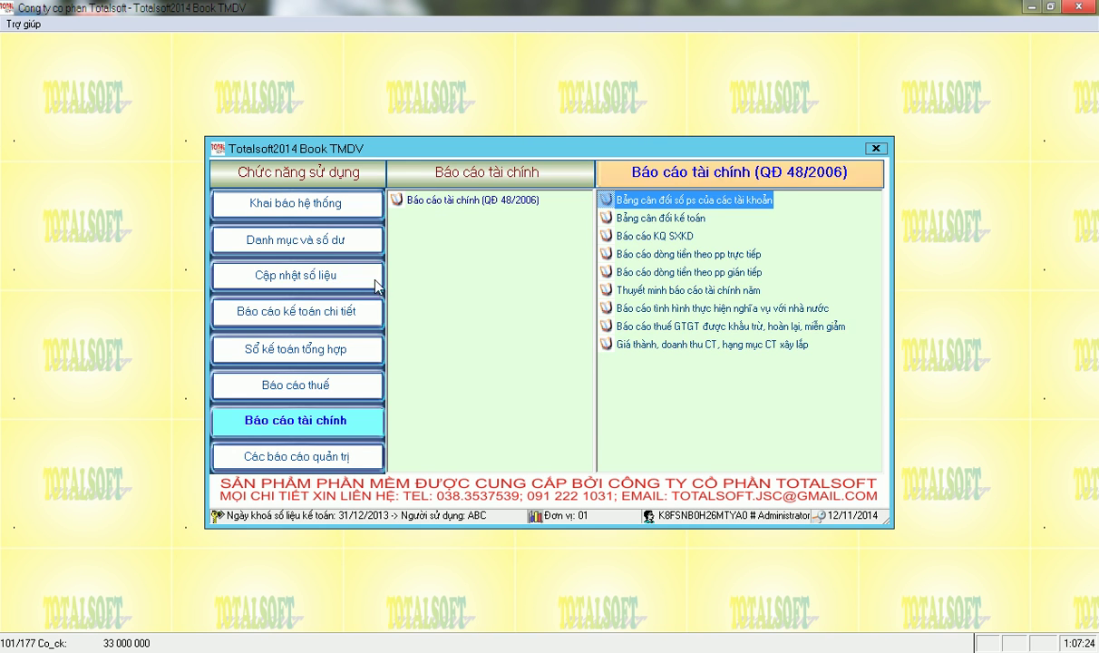
Run the average cost calculation (Tính giá trung bình) for month 1 of 2014, with difference slips set to 0 and price update set to 1
left_click(296, 282)
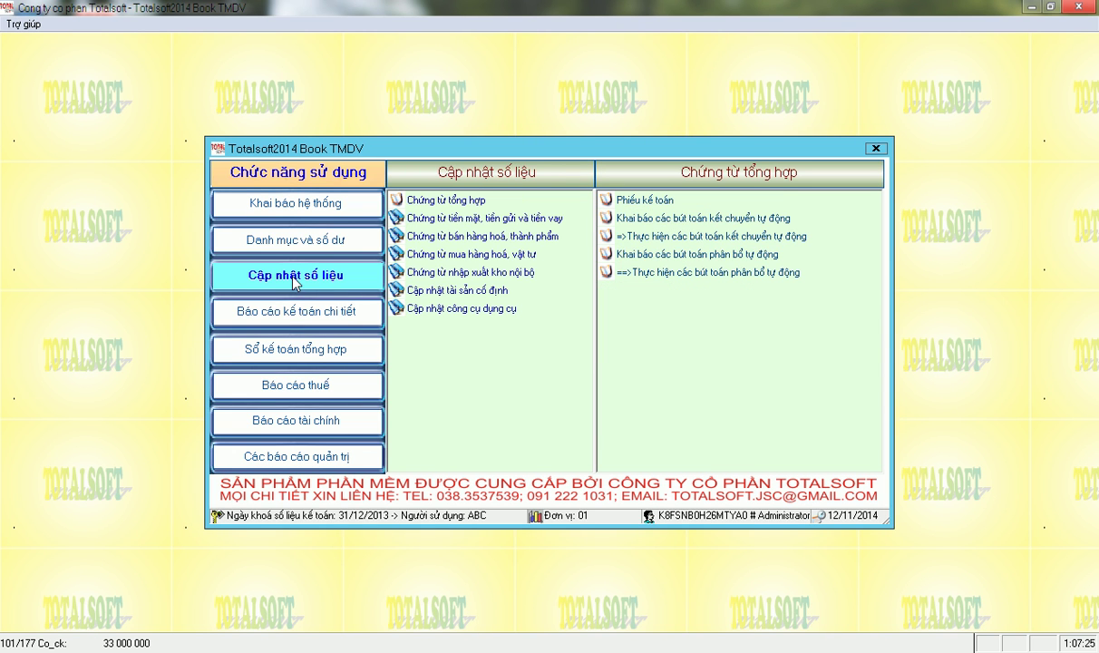
left_click(450, 274)
left_click(649, 255)
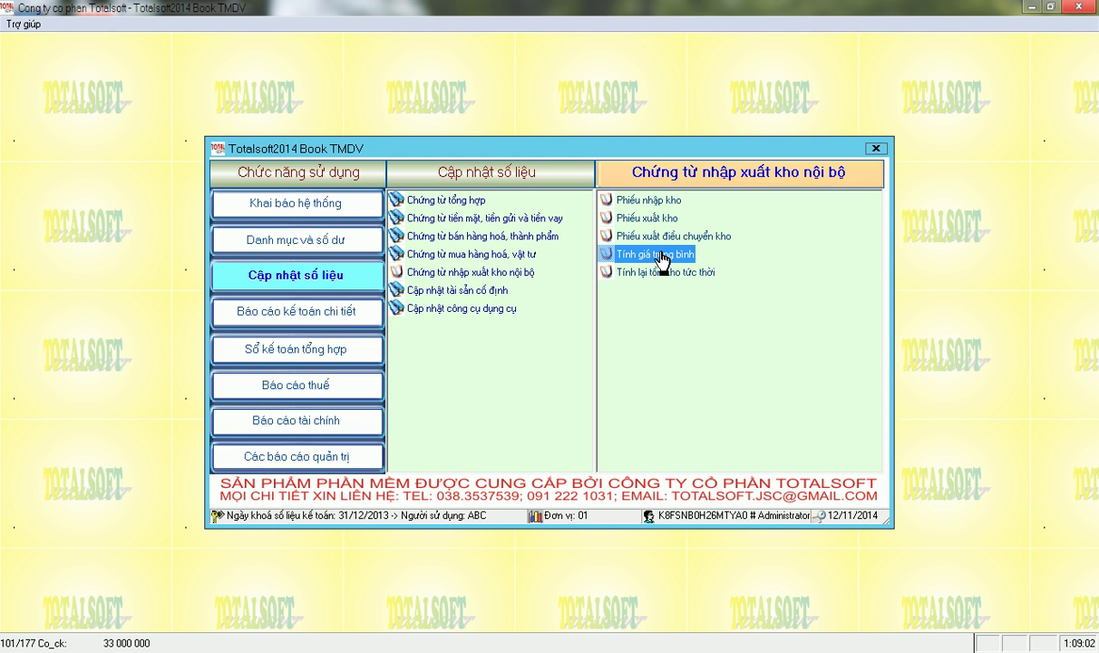
left_click(660, 255)
key("Return")
type("1")
key("Return")
key("Return")
key("Return")
key("Return")
key("Return")
key("Return")
key("Return")
key("Return")
key("Return")
key("Return")
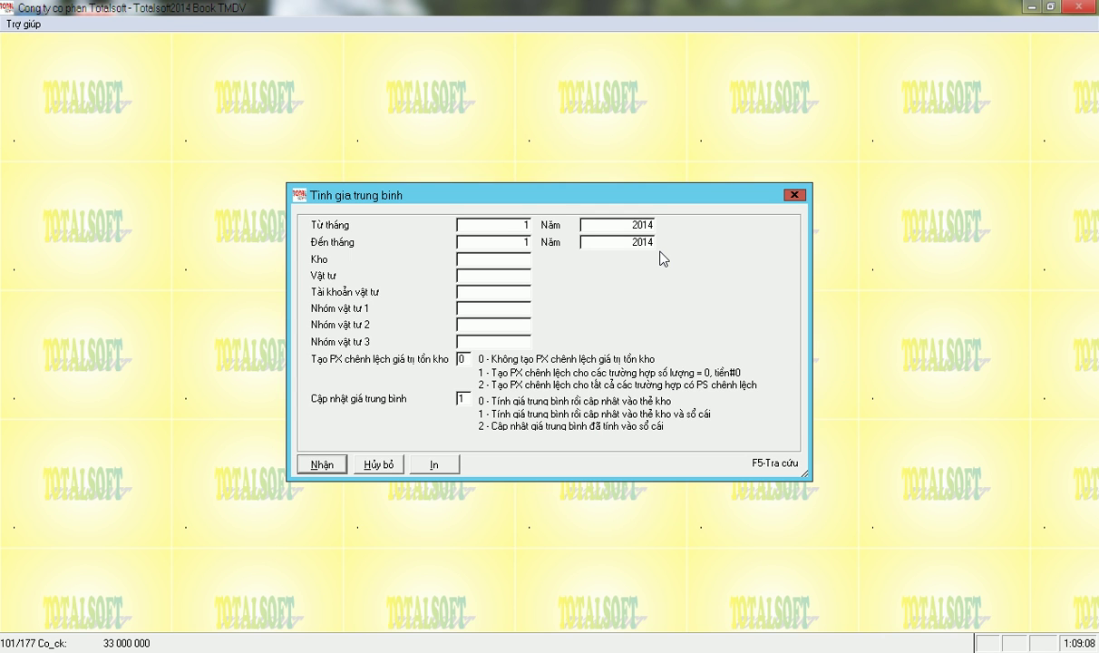
key("Return")
left_click(540, 379)
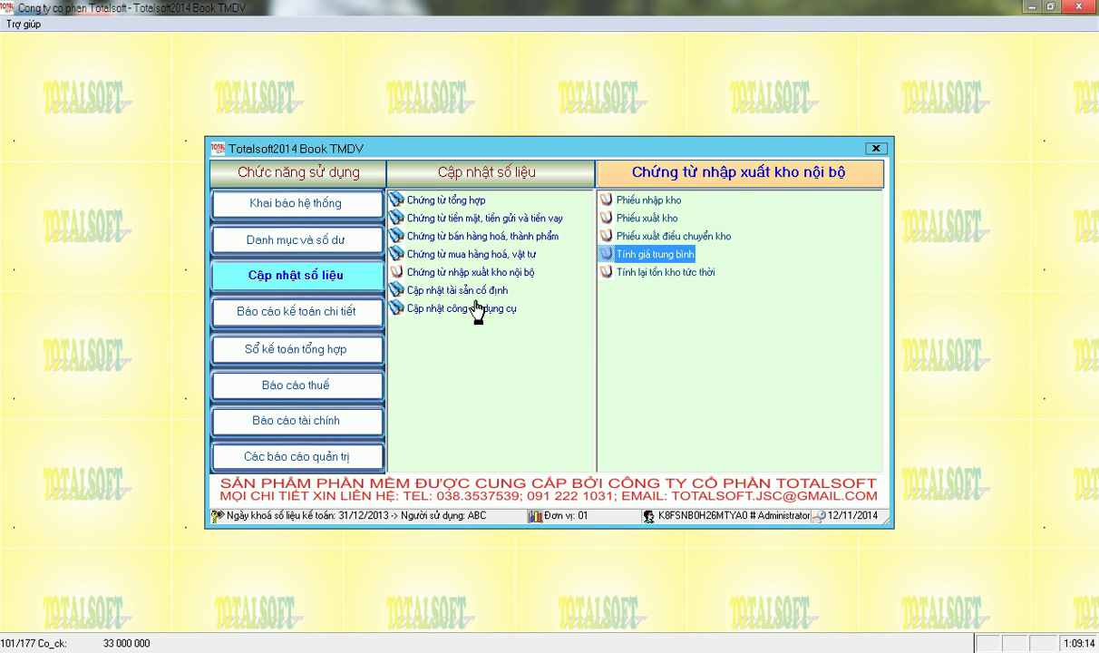
mouse_move(453, 290)
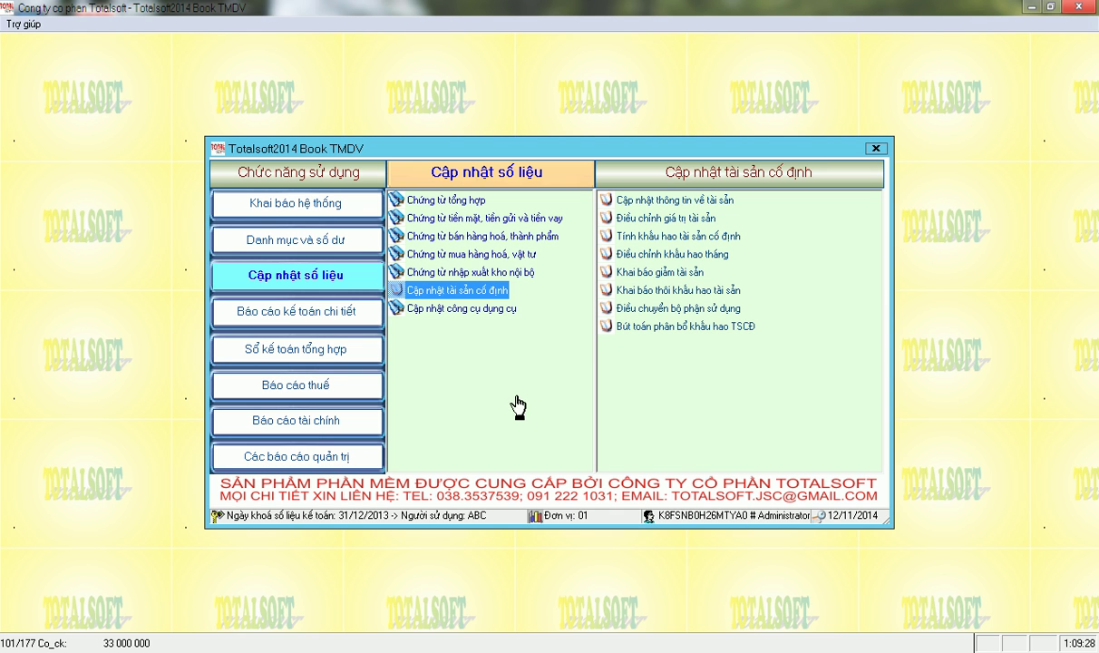
left_click(423, 205)
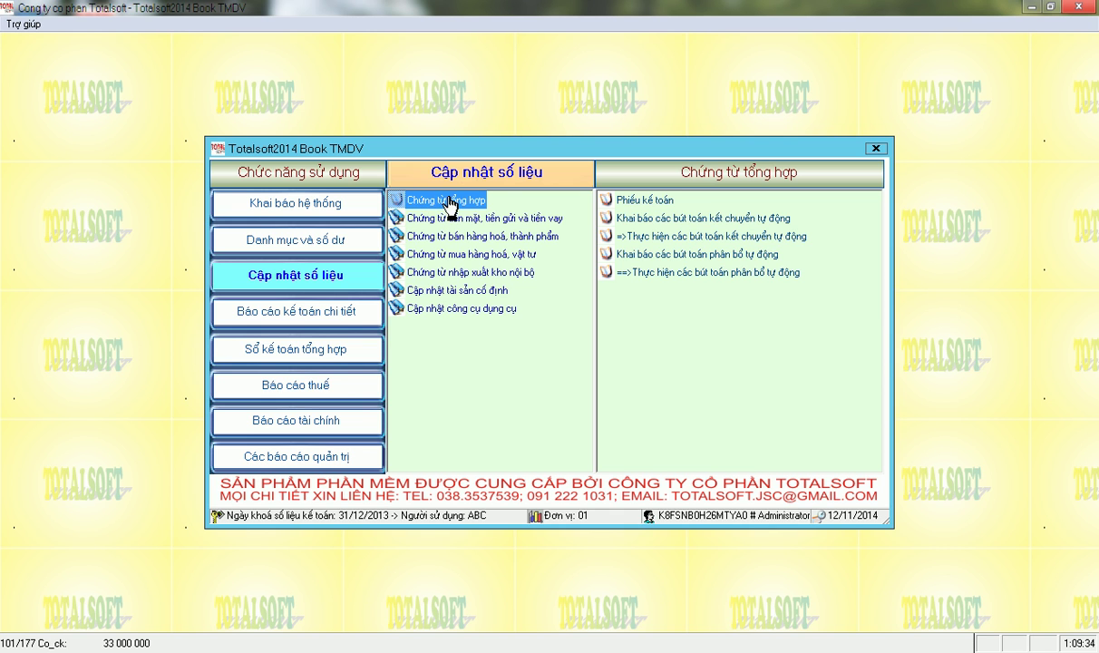
Generate the financial report Bảng cân đối số ps của các tài khoản for 01/01/2014 to 31/01/2014 in VND
left_click(317, 413)
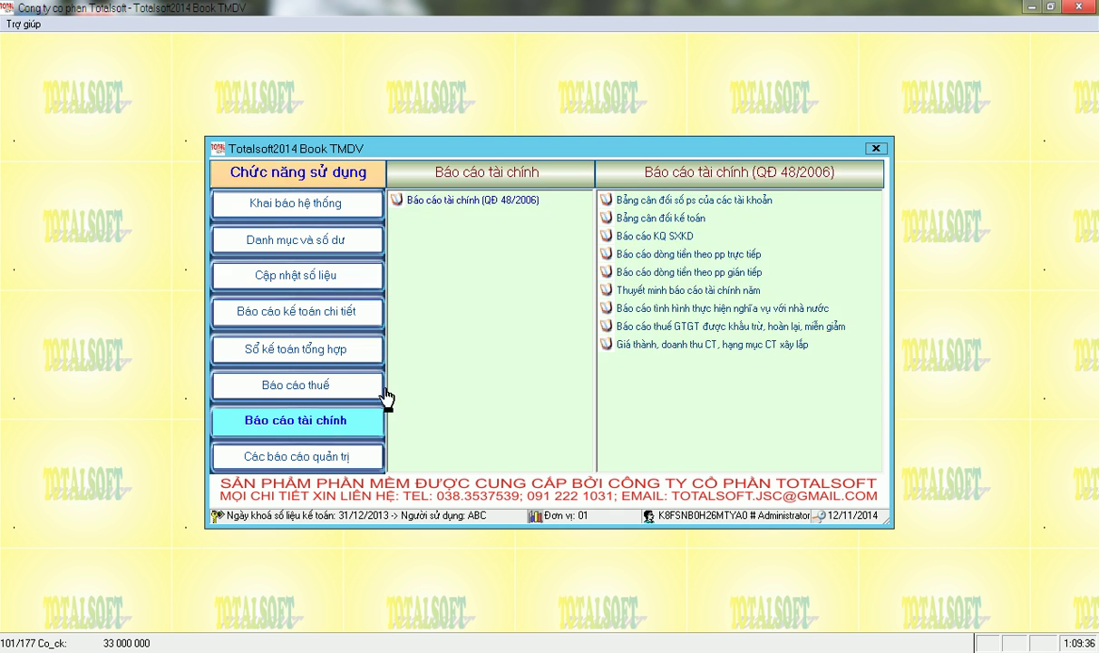
left_click(627, 199)
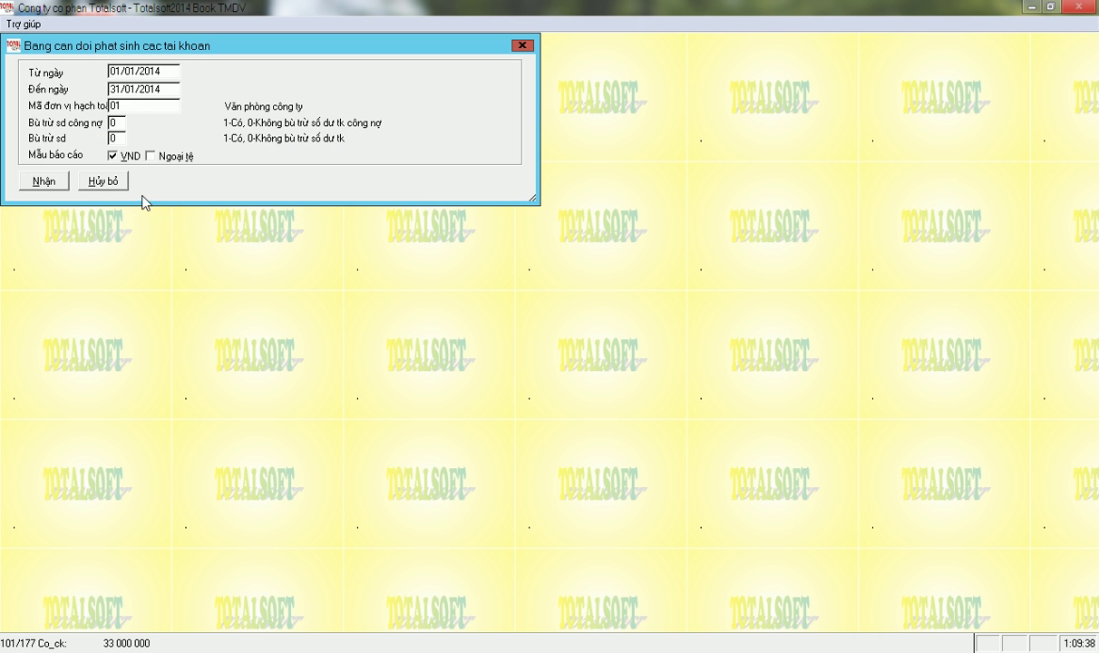
left_click(46, 181)
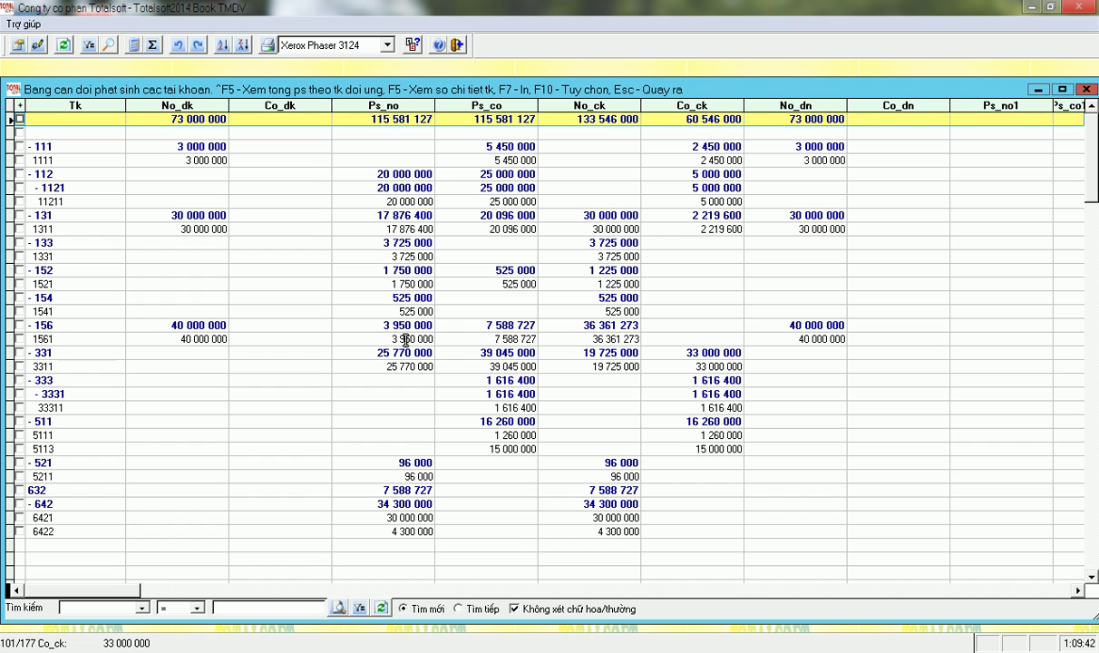
Examine the period turnover of cost accounts 1541, 632 and 642 against revenue account 511 and deduction account 5211
left_click(377, 311)
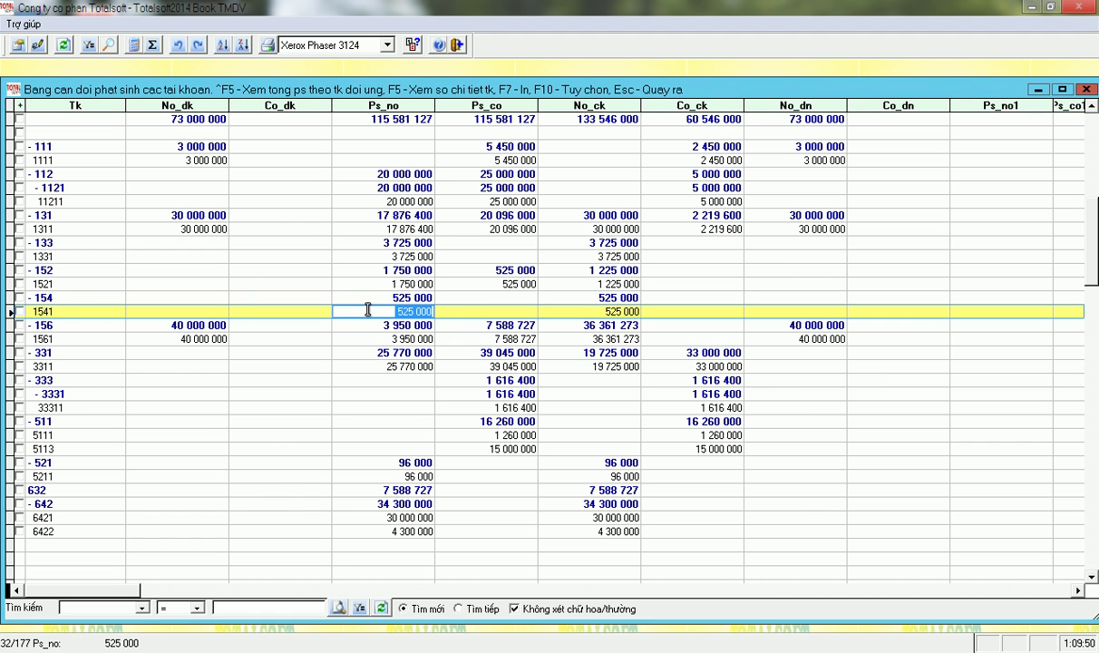
left_click(443, 310)
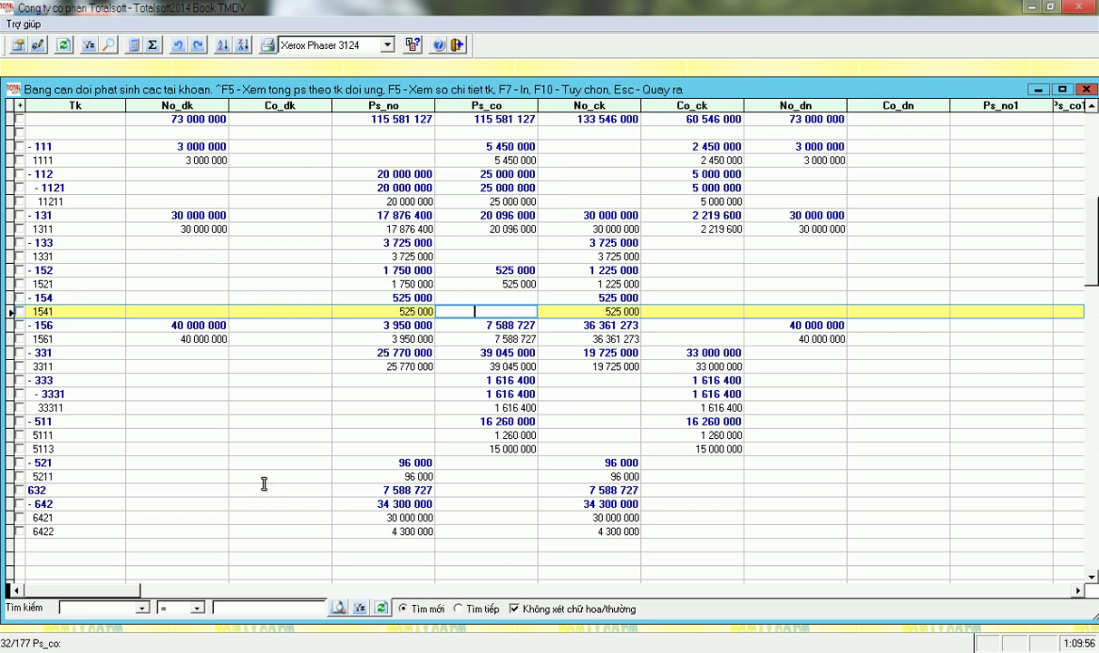
left_click(368, 492)
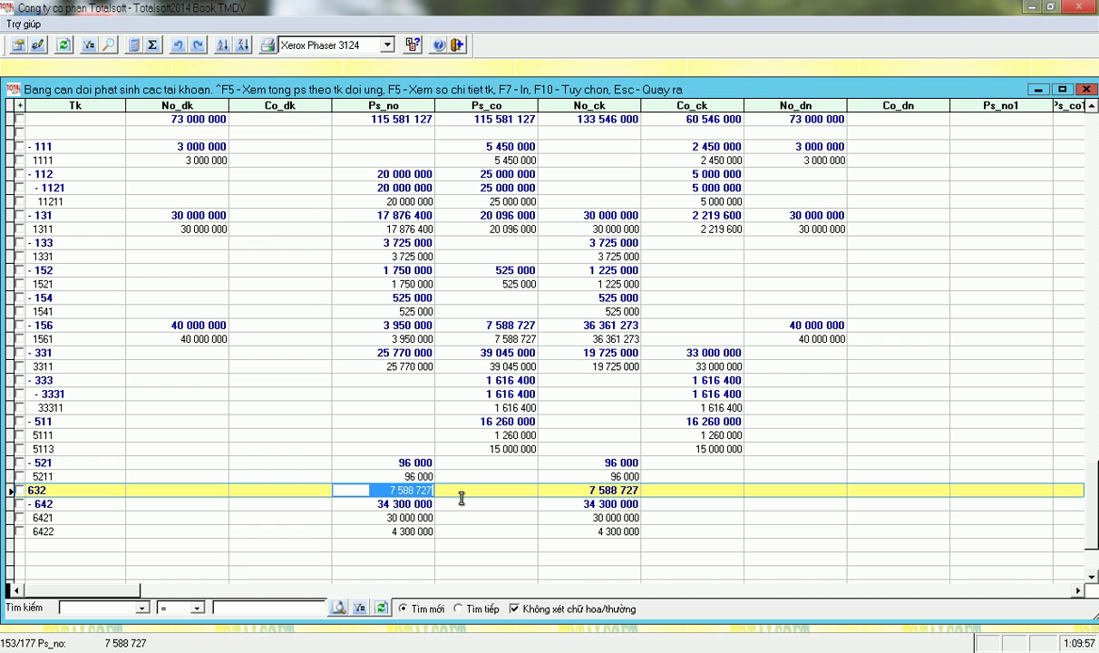
left_click(381, 311)
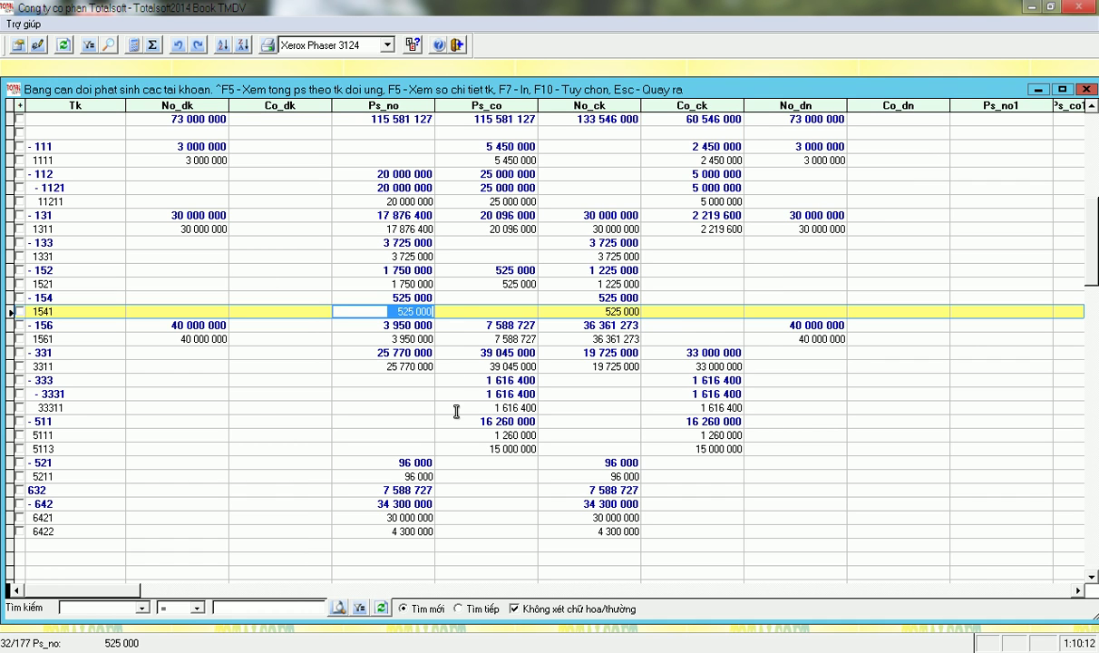
left_click(521, 421)
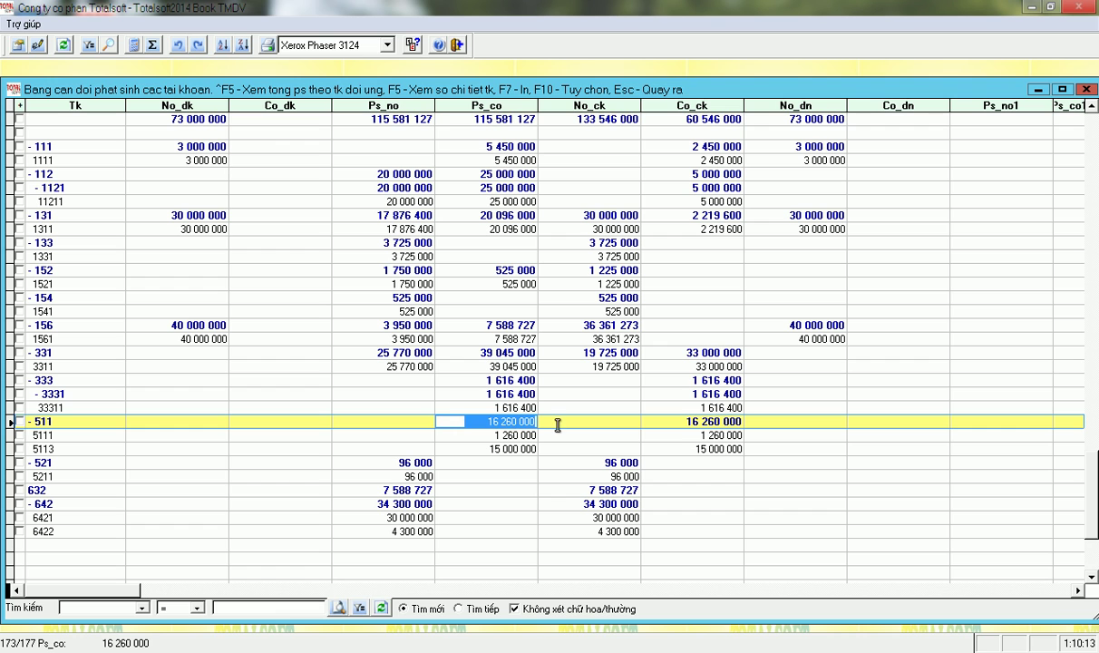
left_click(364, 505)
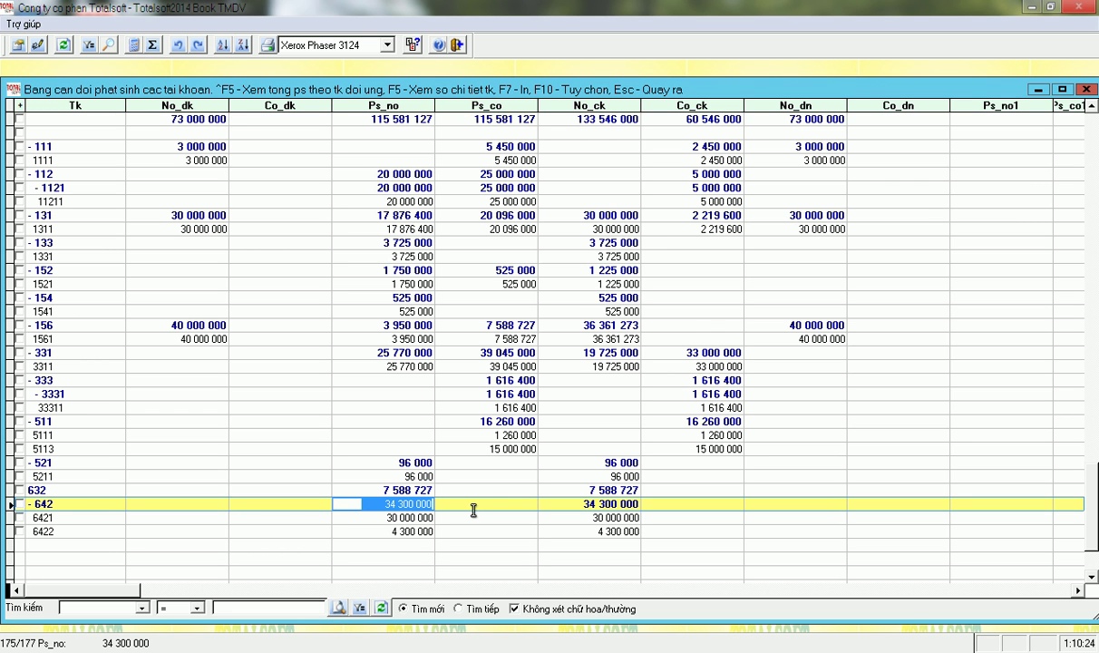
left_click(378, 490)
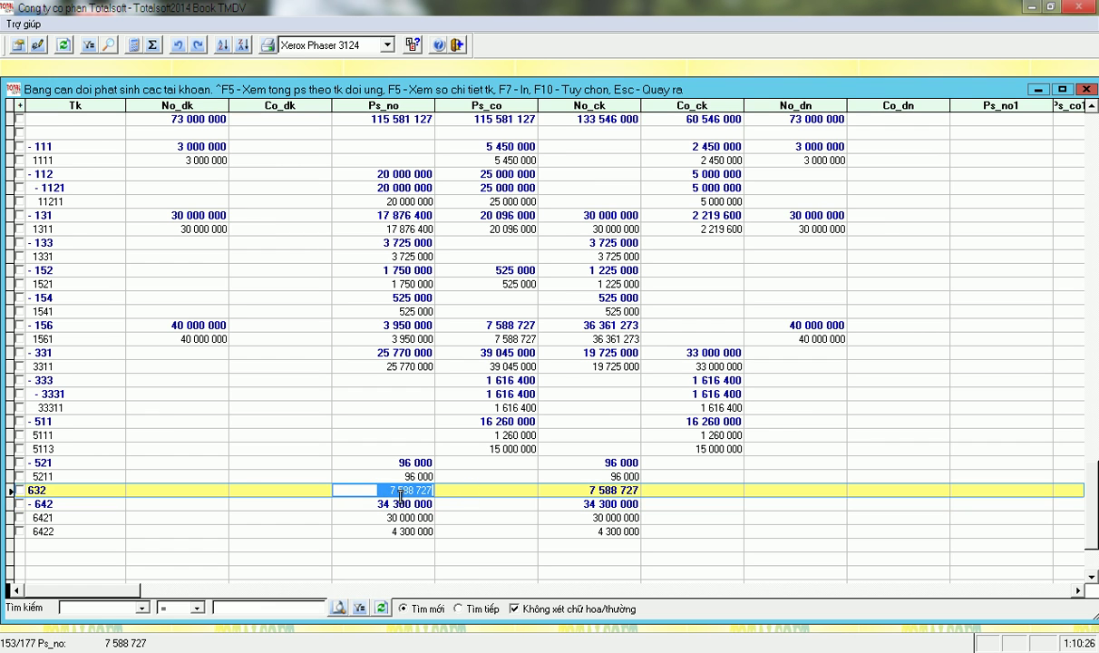
left_click(488, 504)
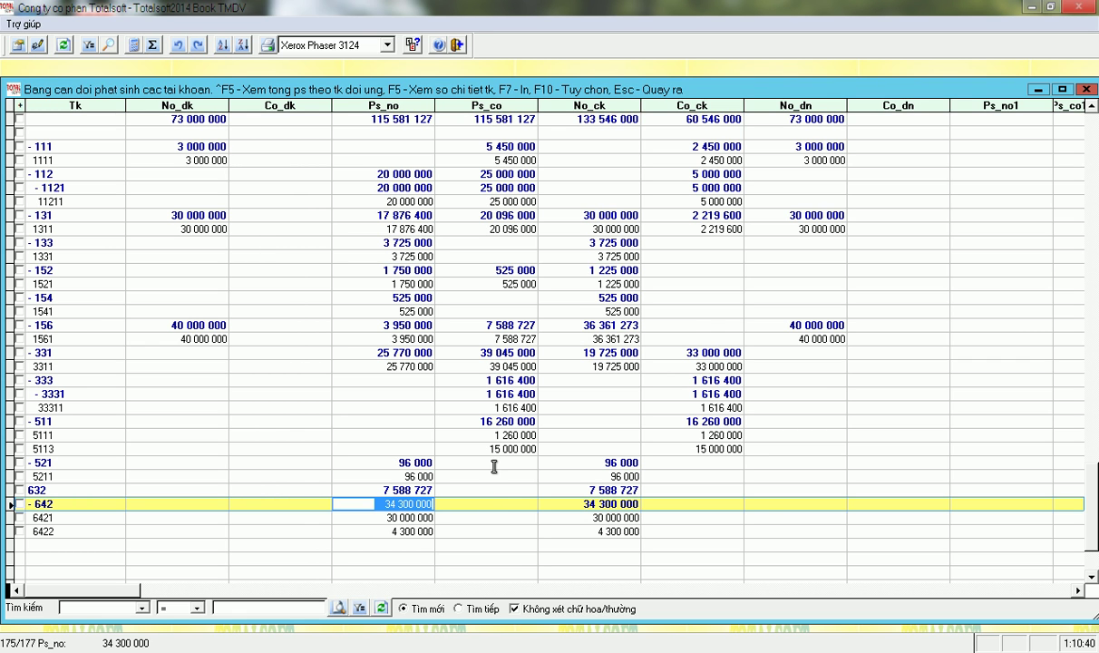
left_click(475, 422)
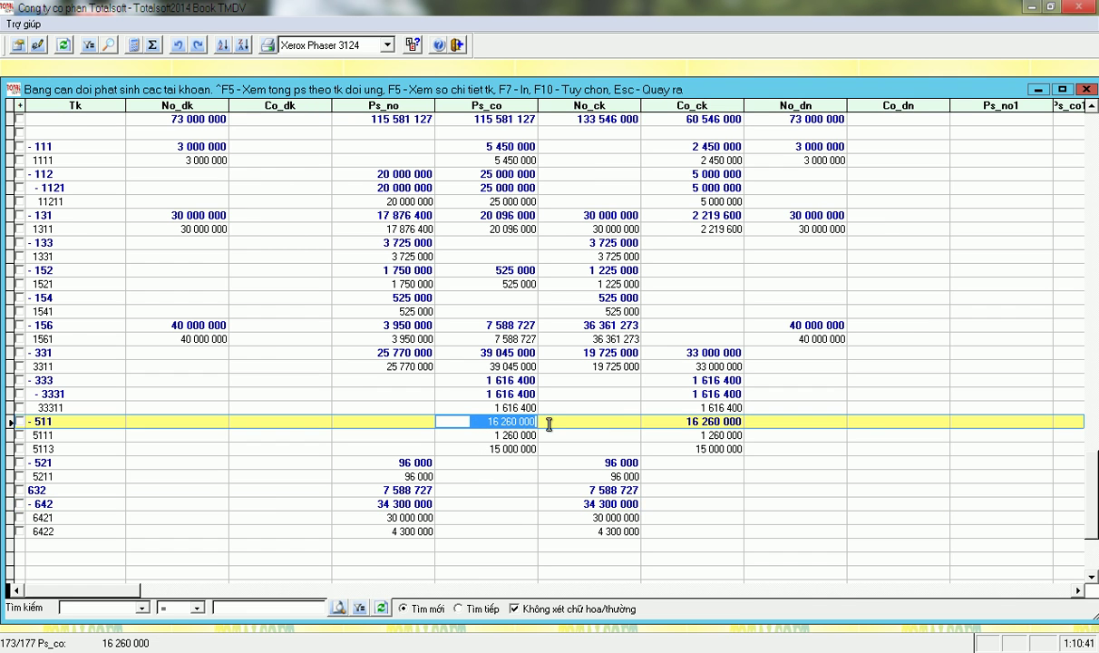
left_click(363, 503)
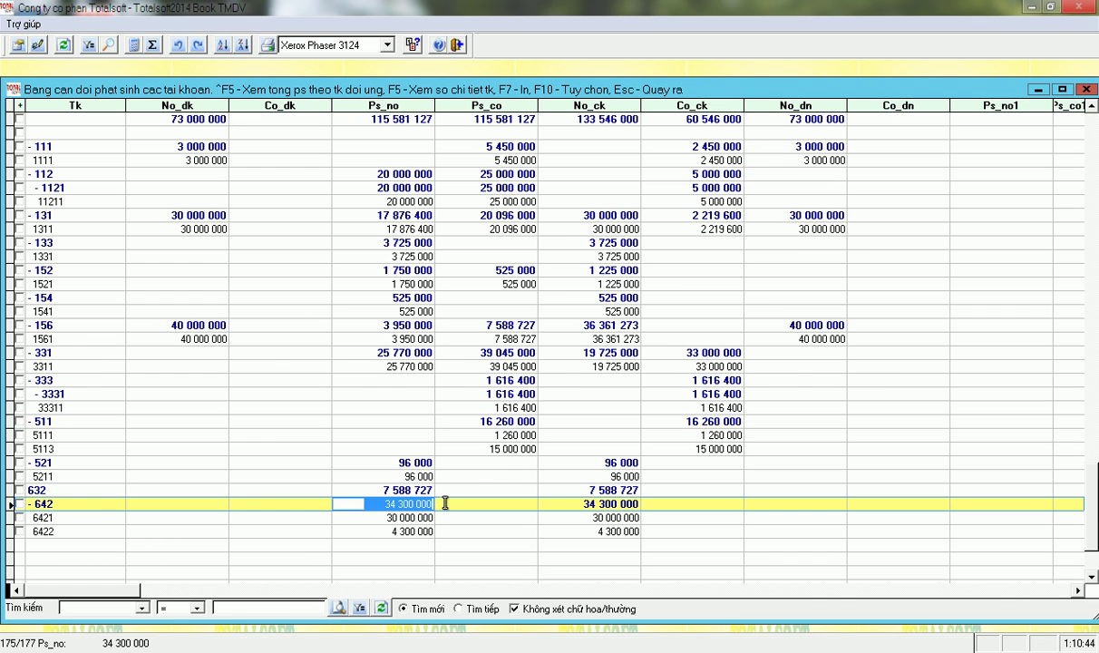
left_click(449, 421)
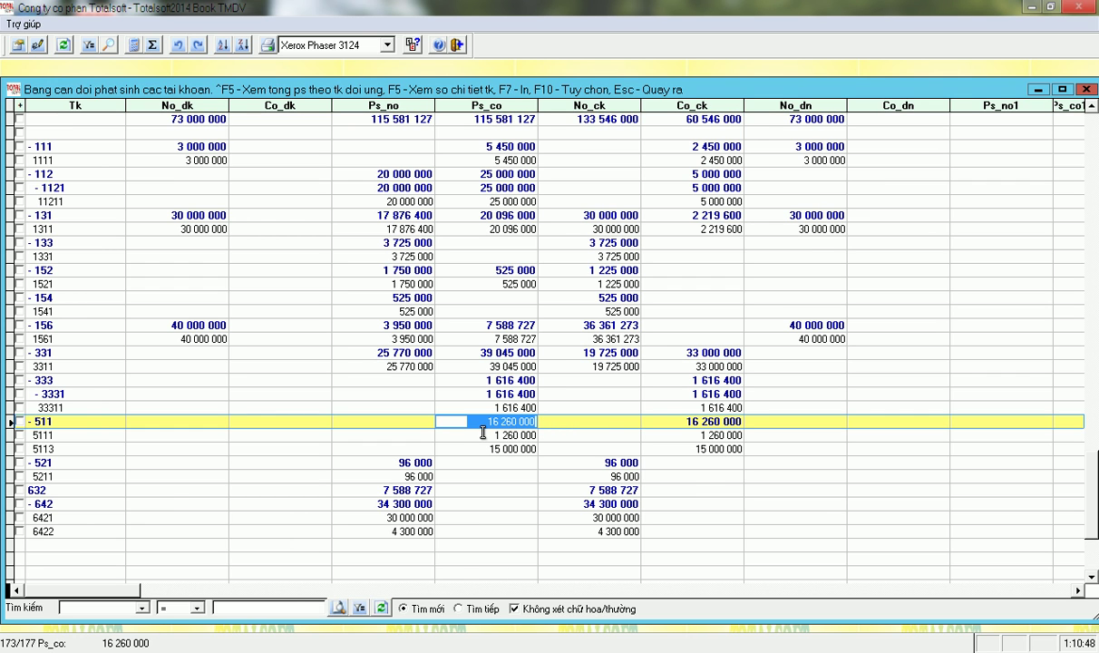
left_click(366, 504)
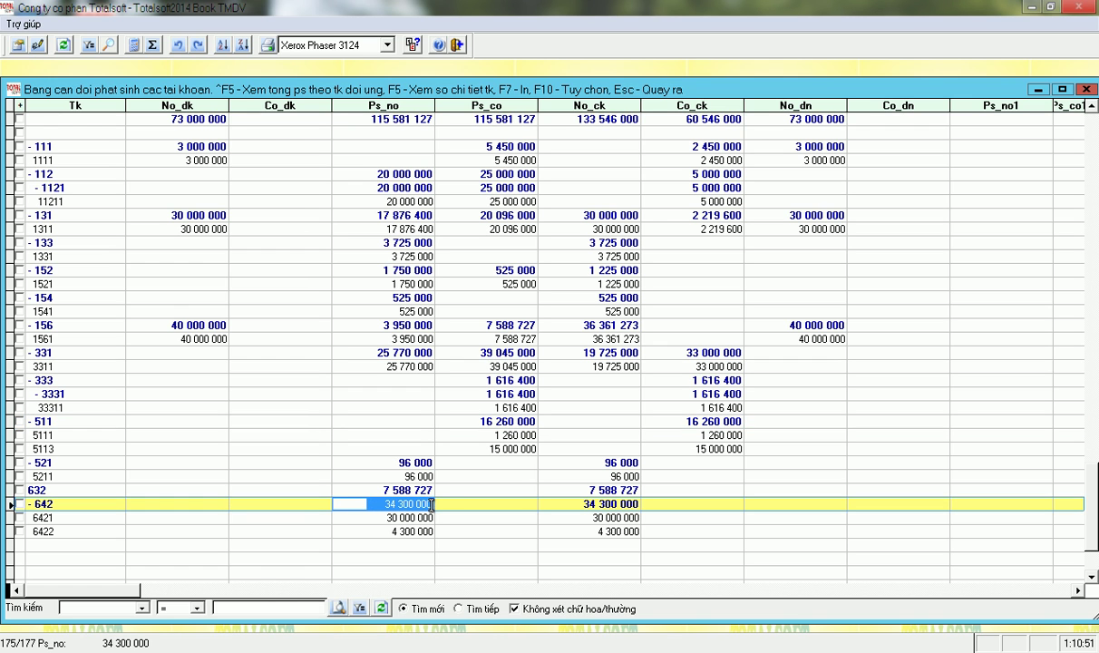
left_click(367, 474)
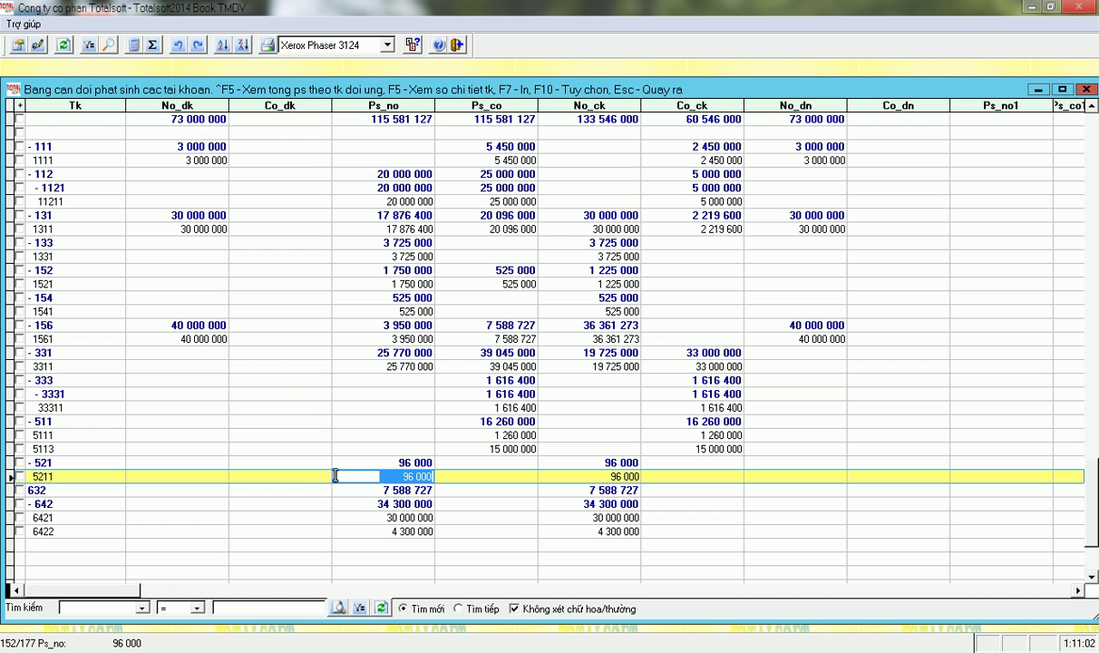
Open the detailed ledger of revenue account 5111 from the trial balance
left_click(472, 436)
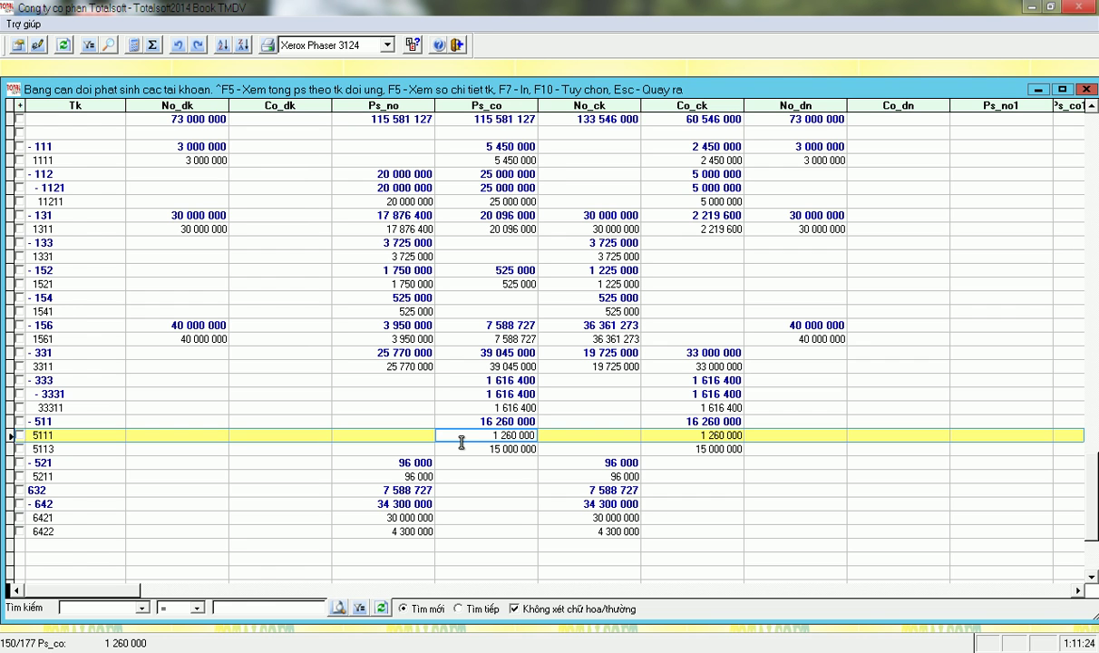
key("F5")
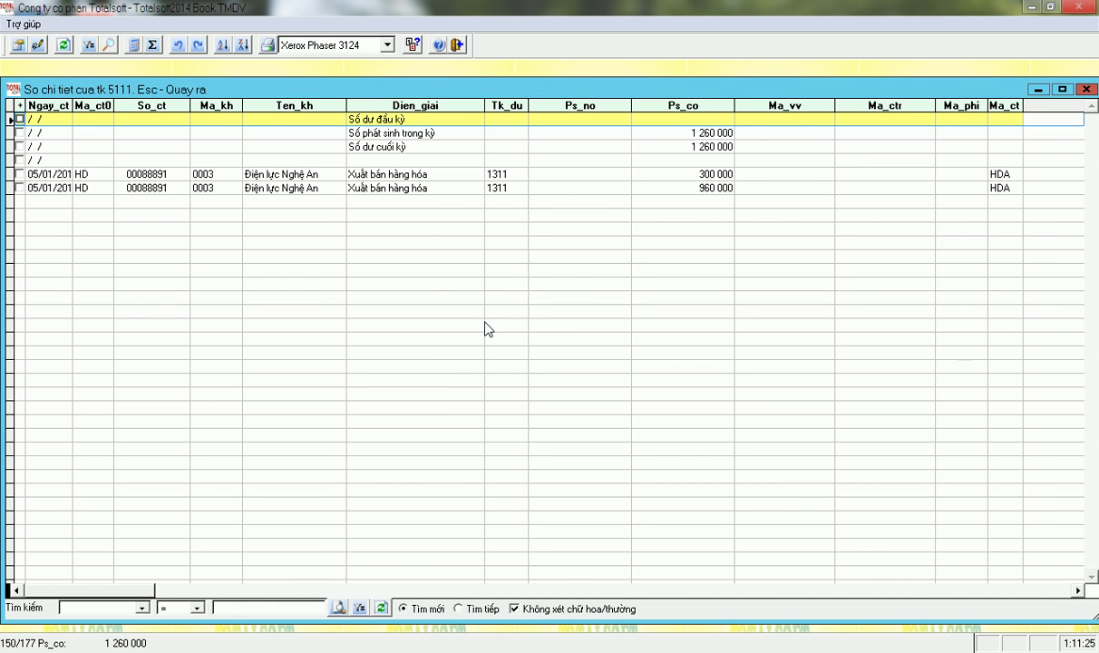
Open the sales invoice behind the 300 000 entry in the account 5111 ledger and widen its quantity column
left_click(444, 174)
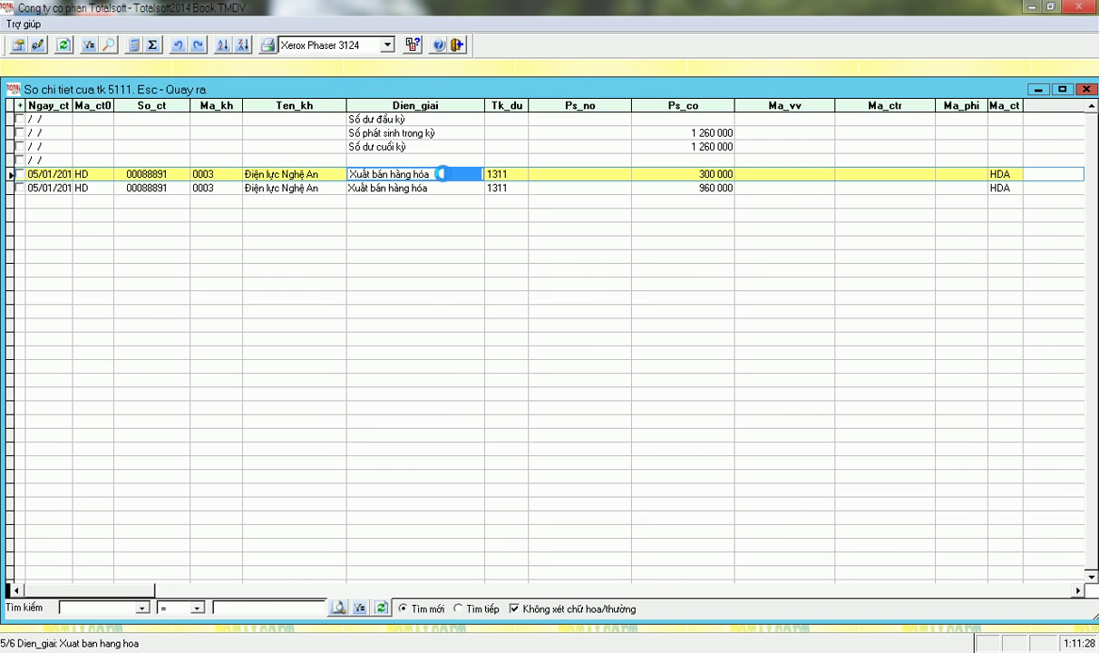
double_click(423, 173)
left_click(482, 542)
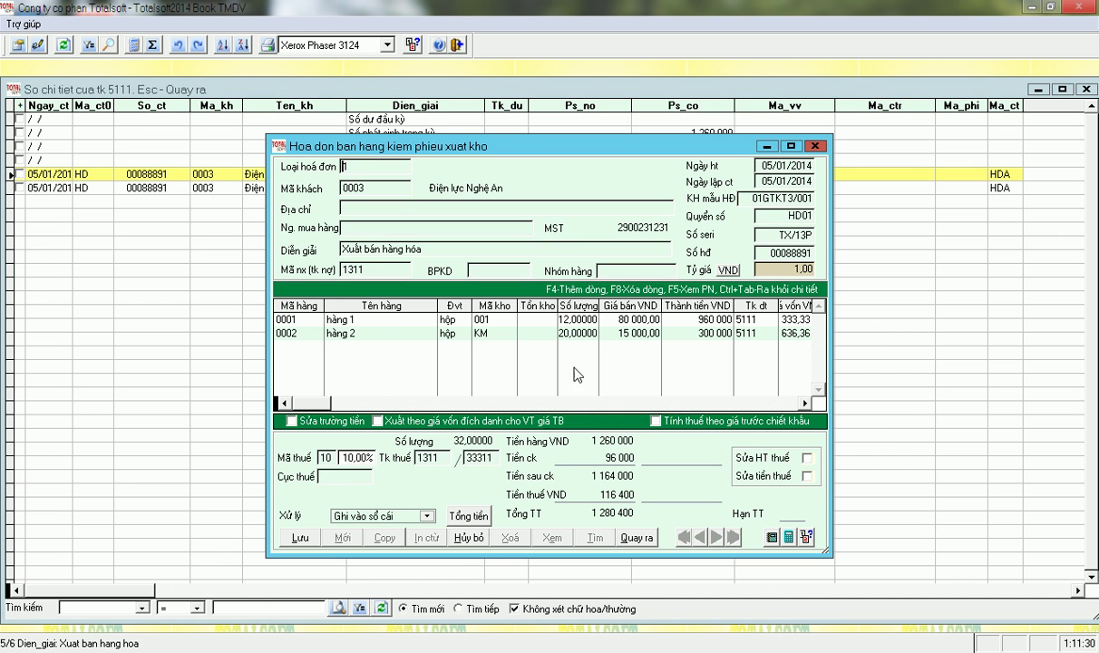
left_click_drag(598, 306, 610, 307)
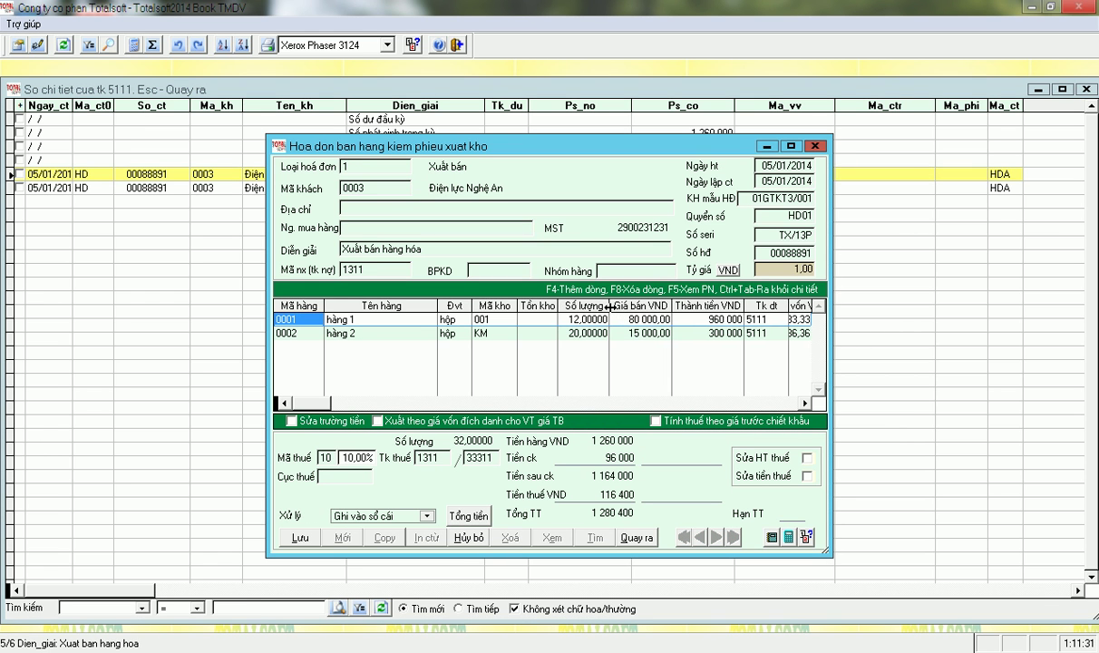
Set the invoice's VND selling prices to 1 500 000 for hàng 2 and 800 000 for hàng 1
left_click(653, 333)
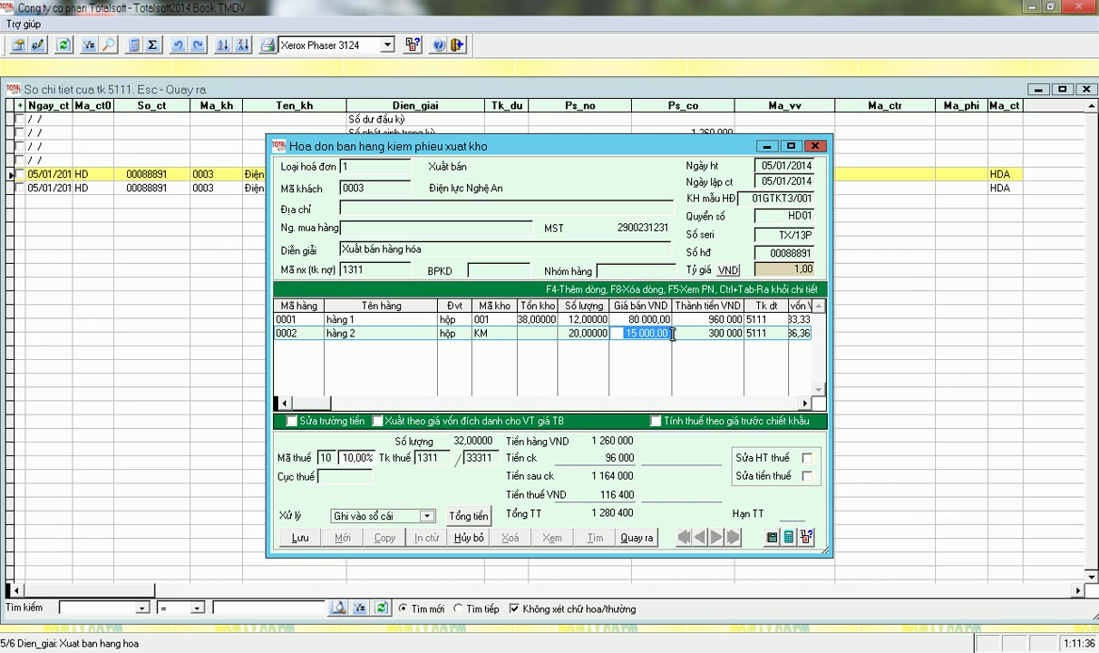
type("1 500 000")
key("Return")
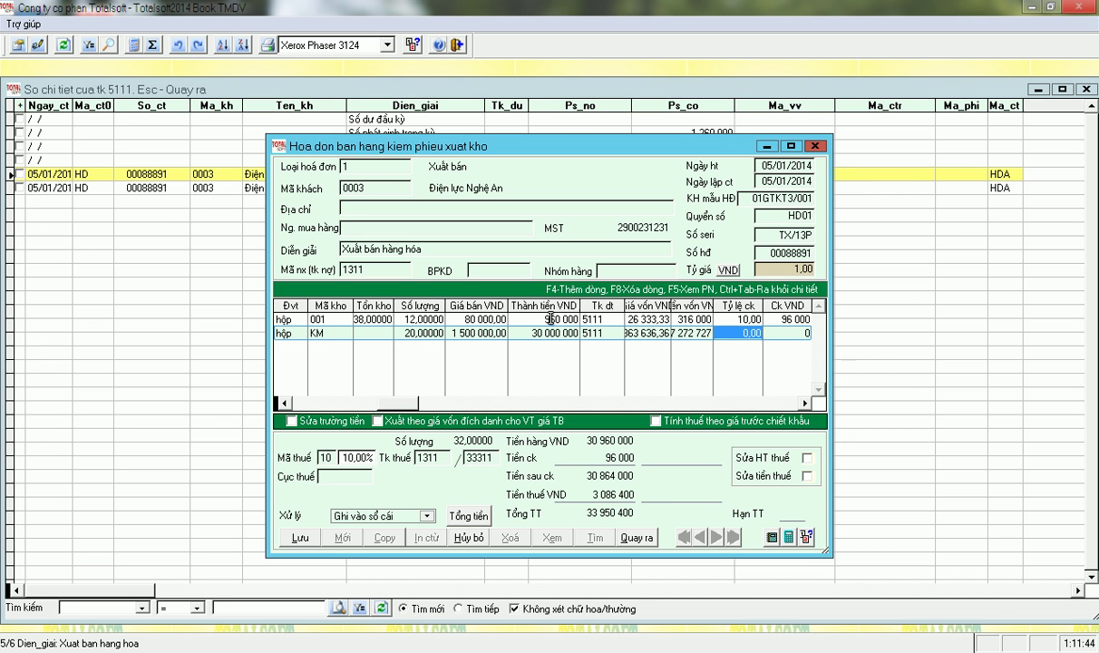
left_click(467, 318)
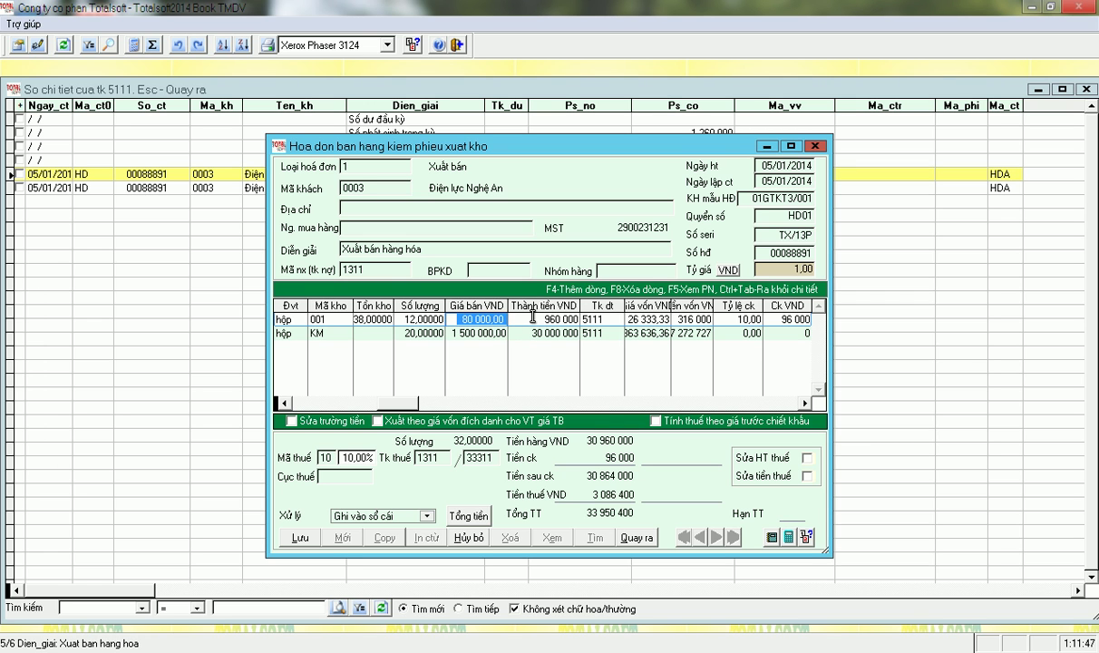
type("800000")
key("Return")
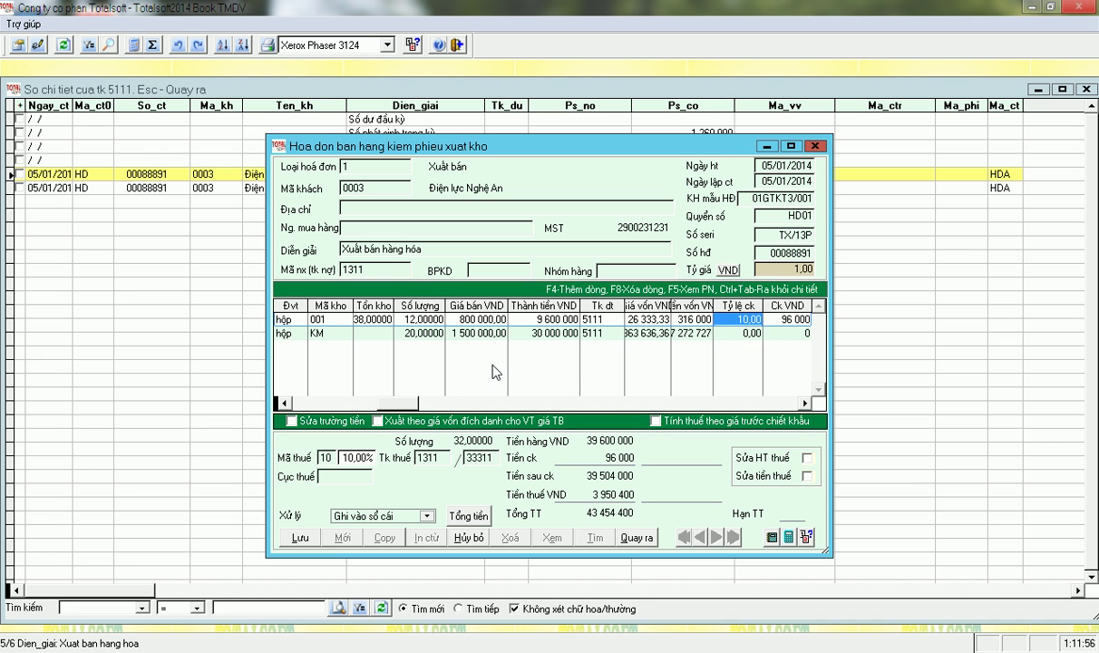
Save the revised sales invoice and accept the customer's VAT details
key("Return")
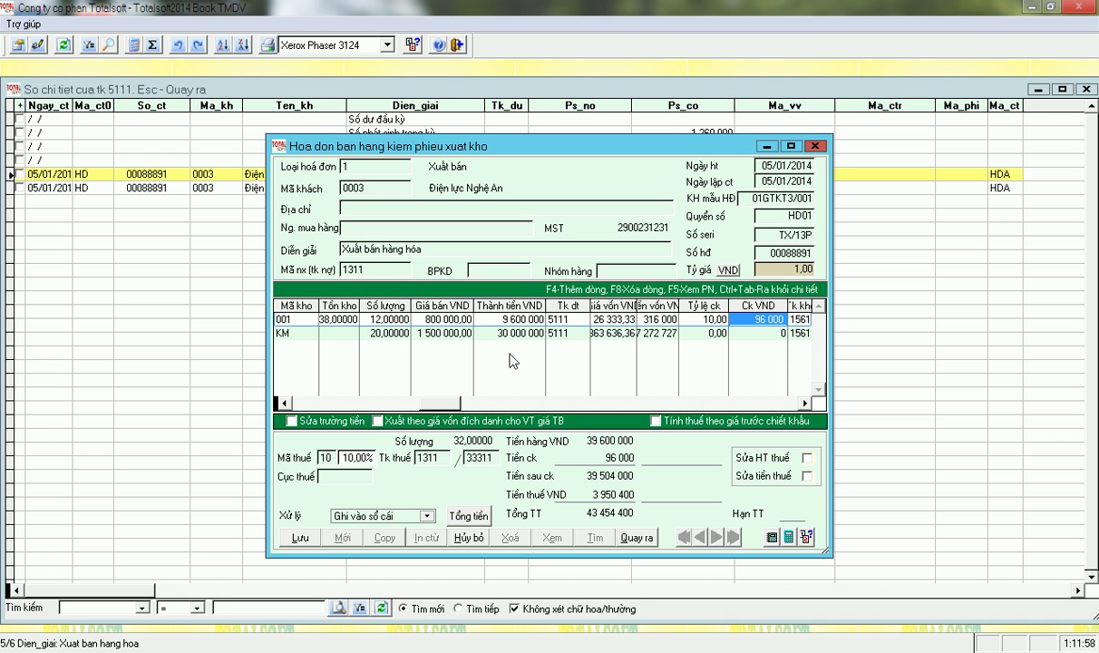
key("Return")
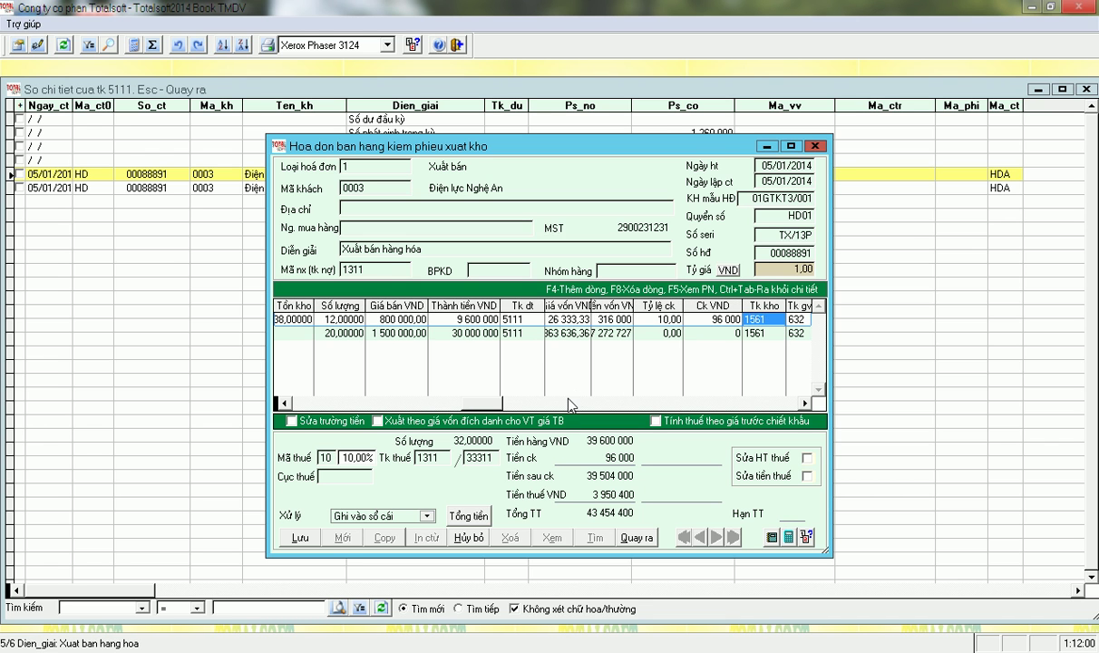
left_click(300, 536)
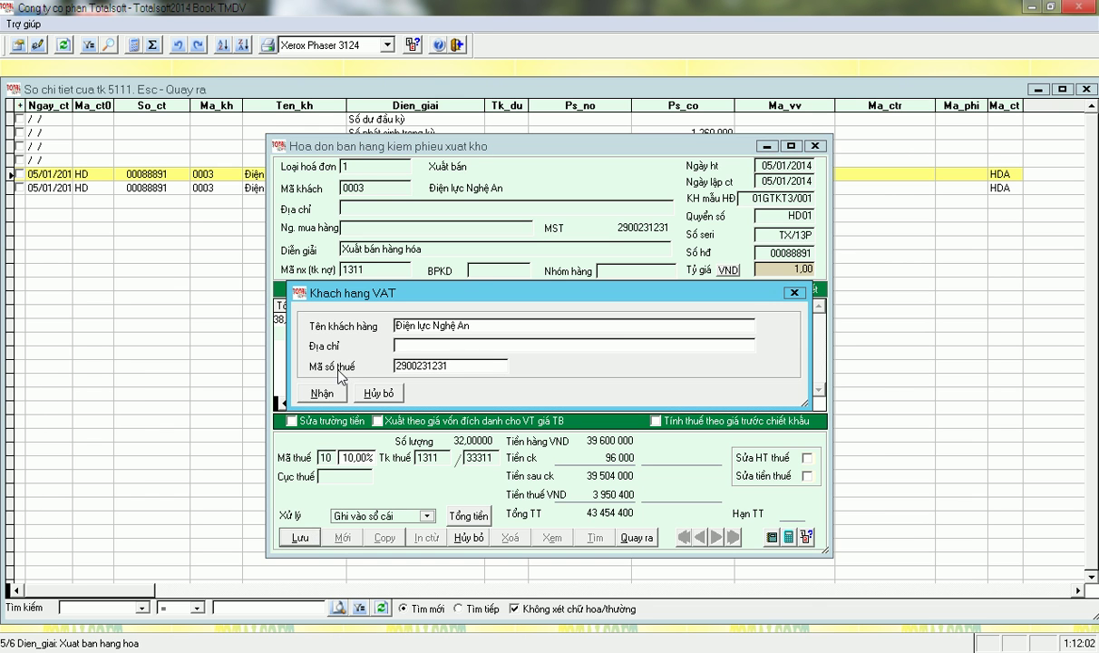
left_click(324, 393)
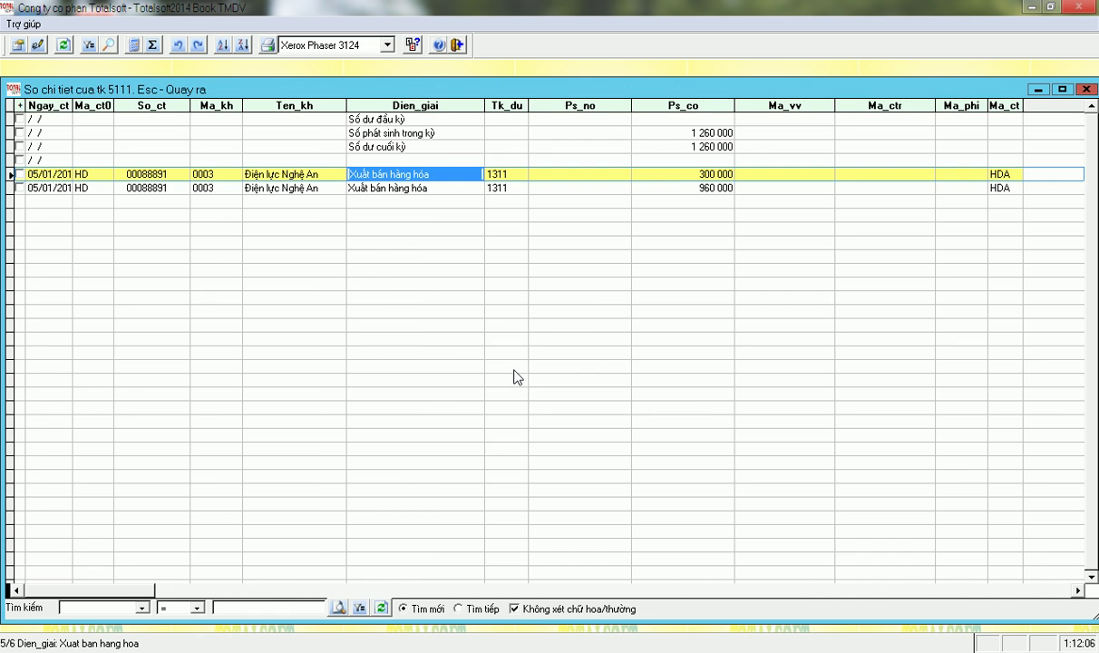
Regenerate the trial balance and check the turnover of revenue account 511 and goods account 1561, leaving the report when done
key("Escape")
key("Escape")
key("Return")
key("Return")
key("Return")
key("Return")
key("Return")
key("Return")
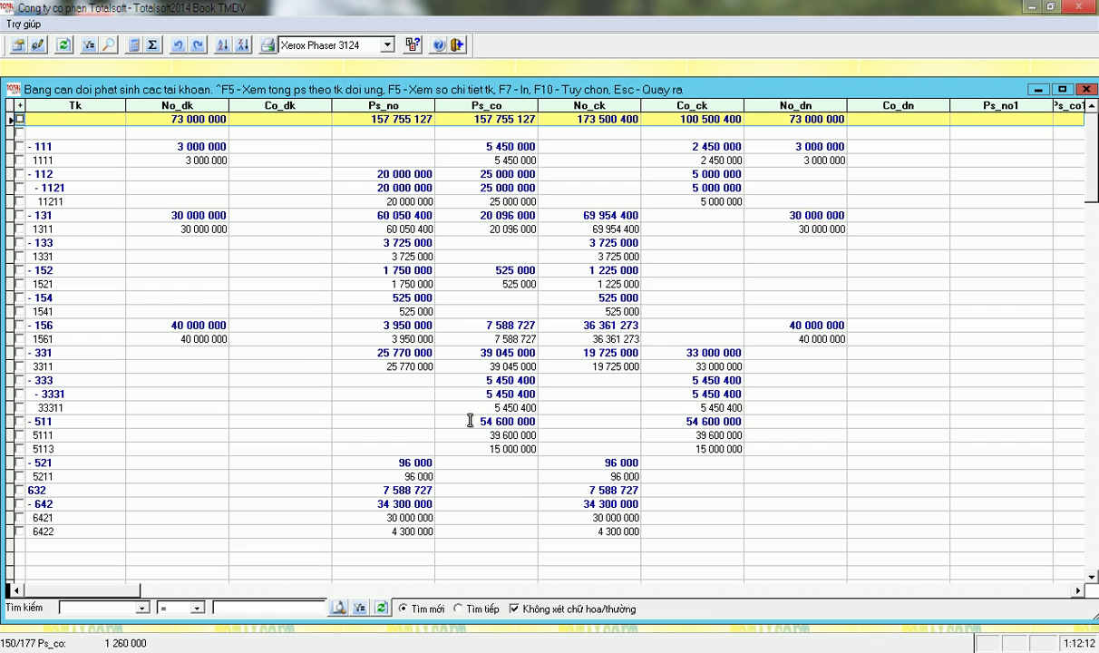
left_click(530, 421)
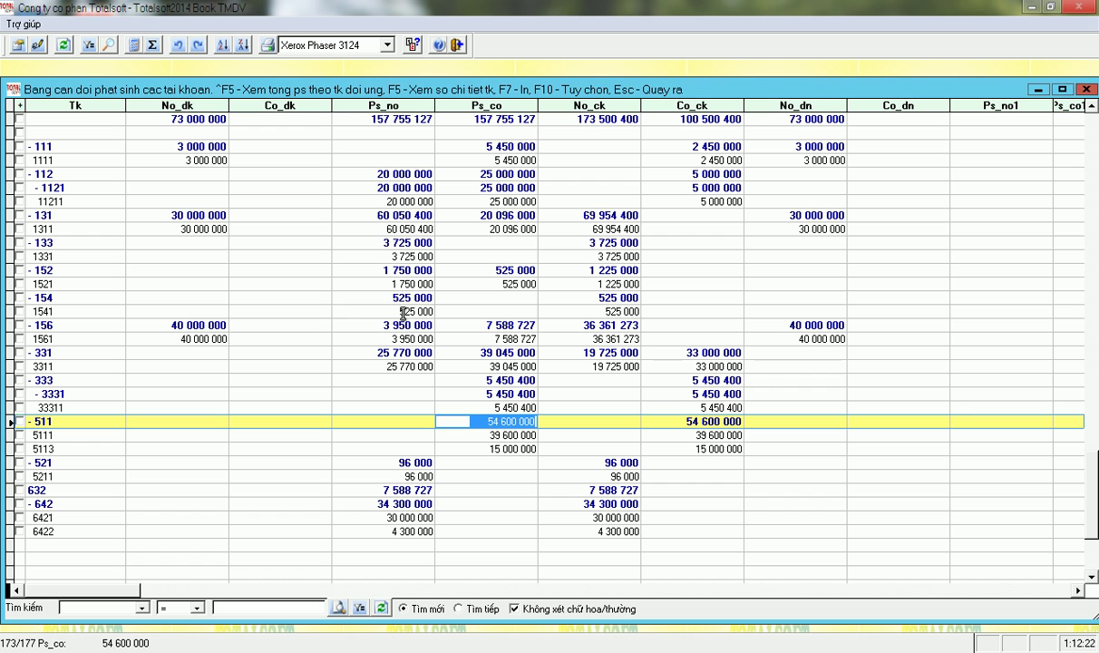
left_click(368, 337)
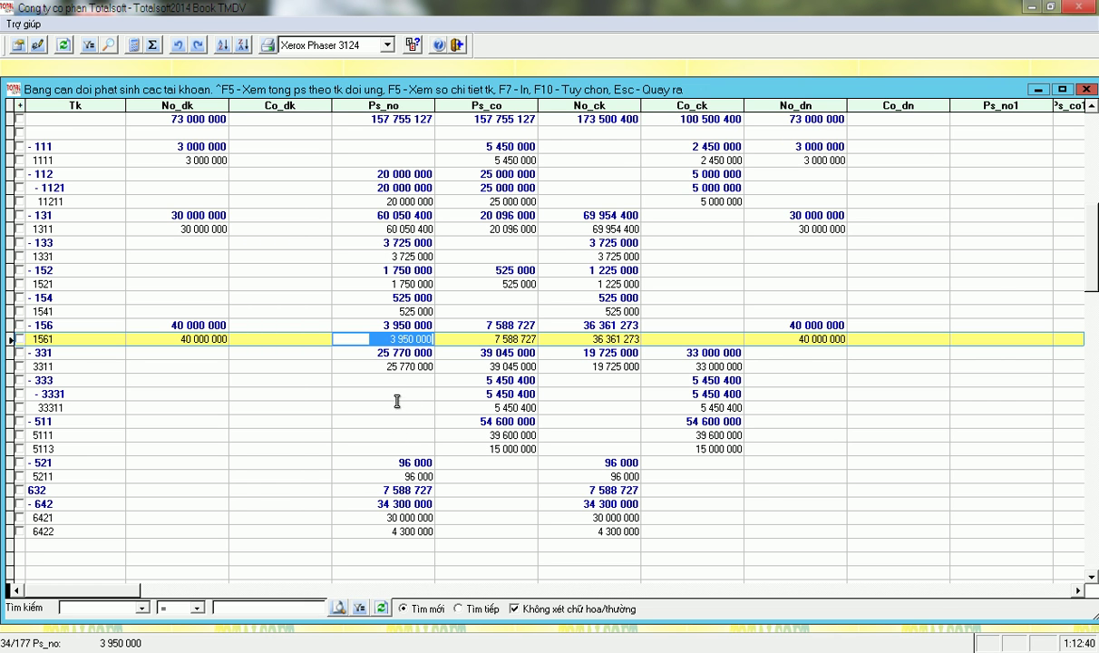
key("Escape")
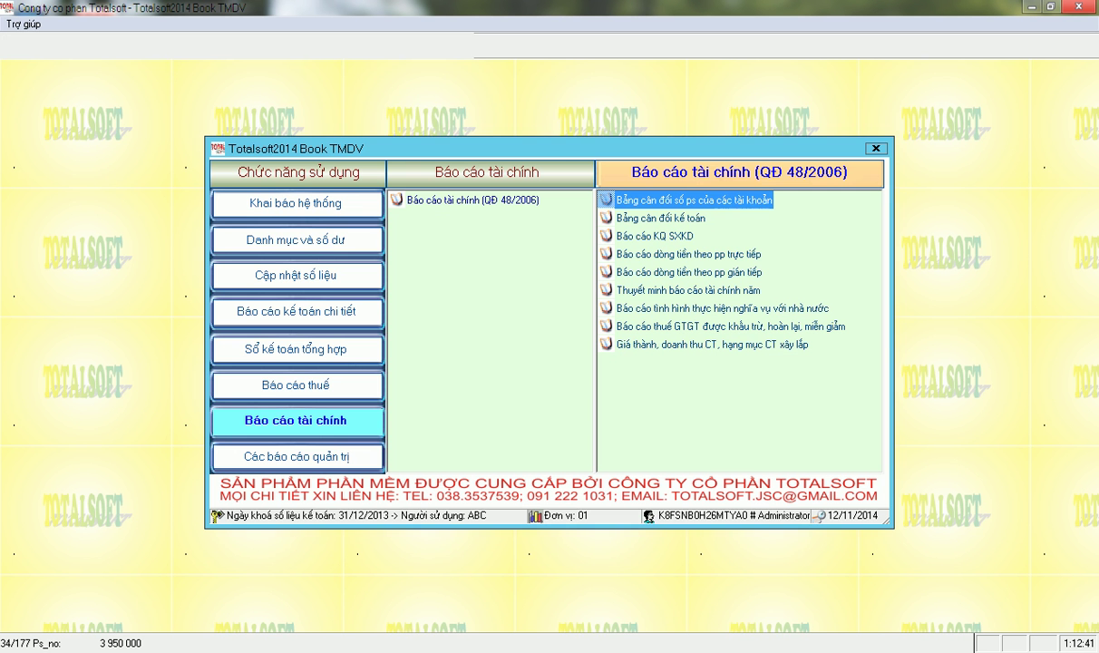
Start a new fixed asset record in the asset information update (Cập nhật thông tin về tài sản) with asset code 0001
left_click(308, 283)
left_click(412, 288)
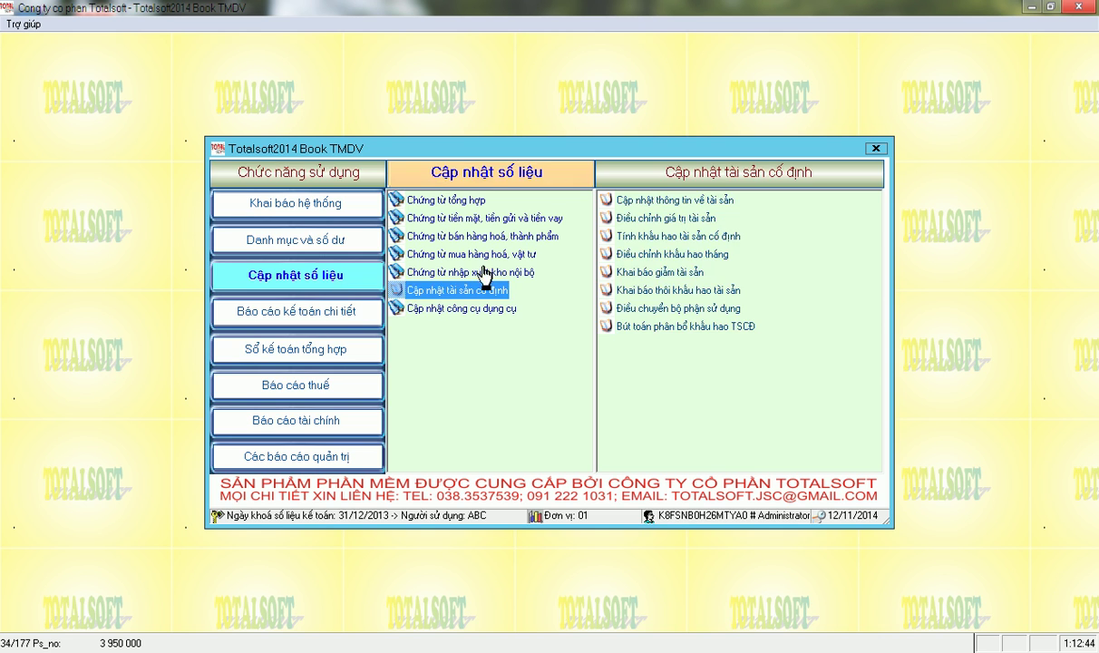
left_click(630, 198)
key("F4")
type("0001")
key("Return")
type("M")
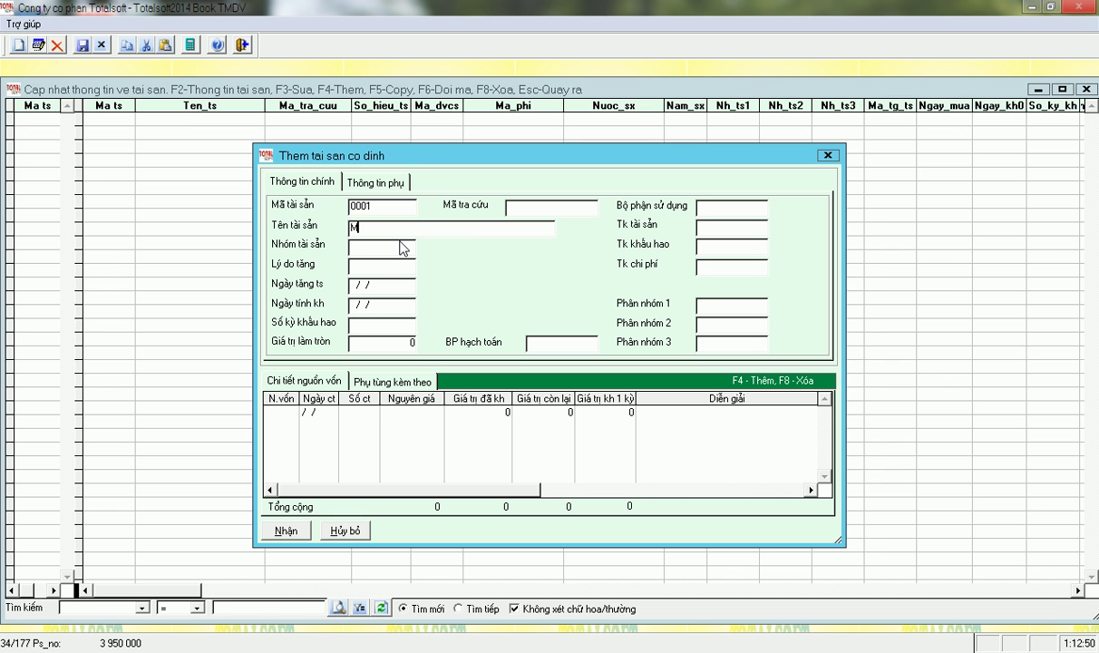
Choose the Vietnamese keyboard's character encoding and enter Máy as the asset name
key("super")
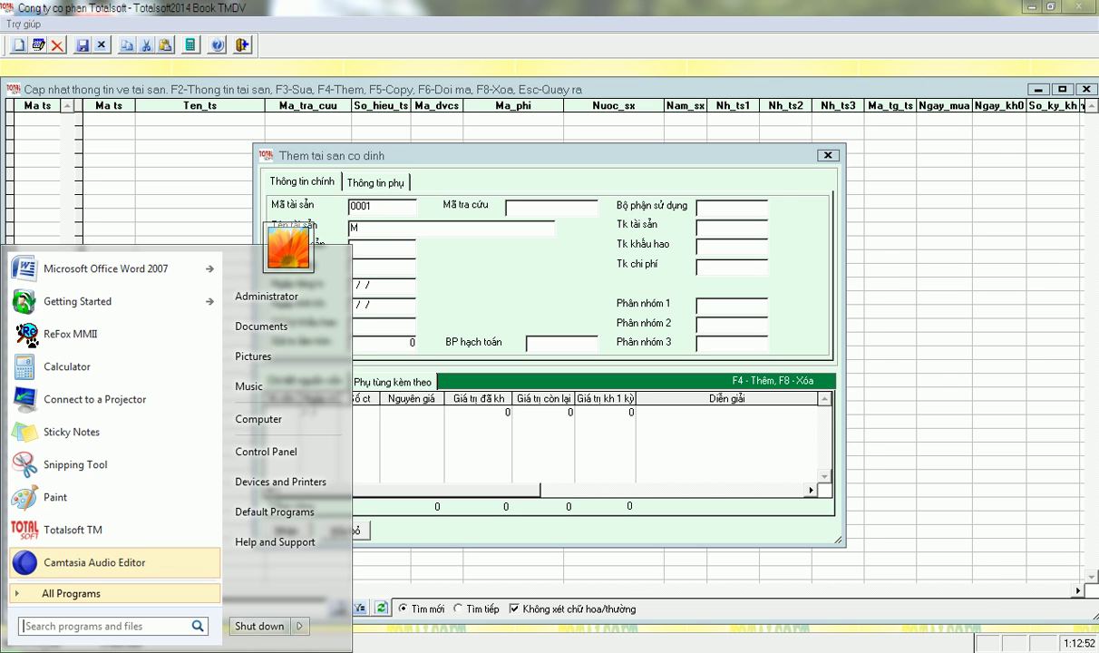
left_click(928, 646)
right_click(899, 556)
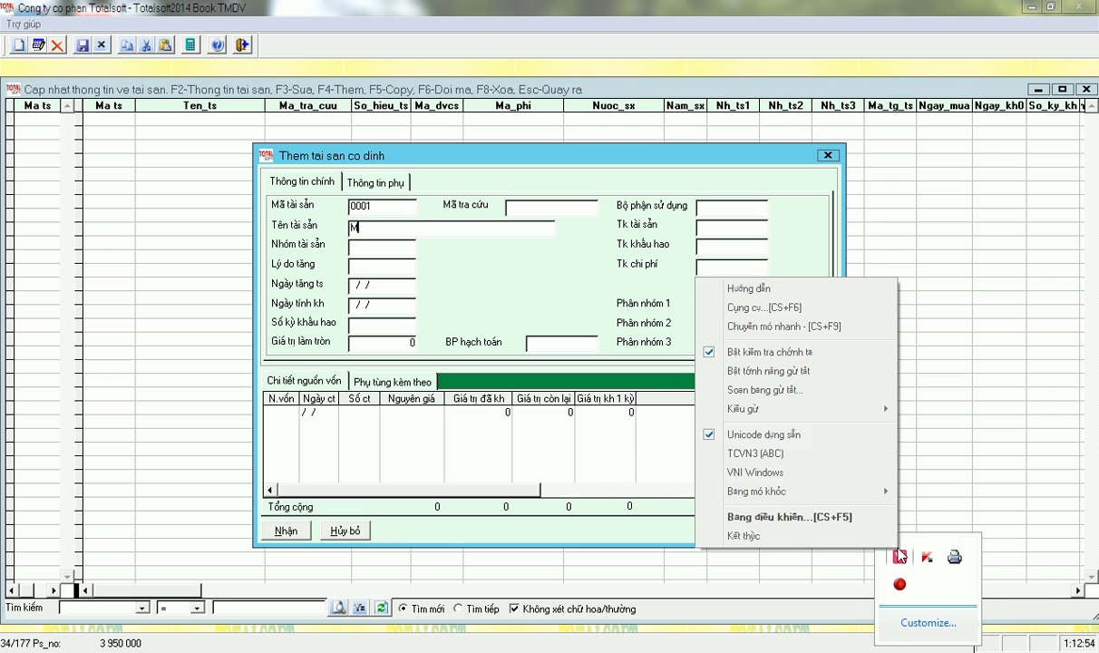
left_click(750, 428)
left_click(402, 226)
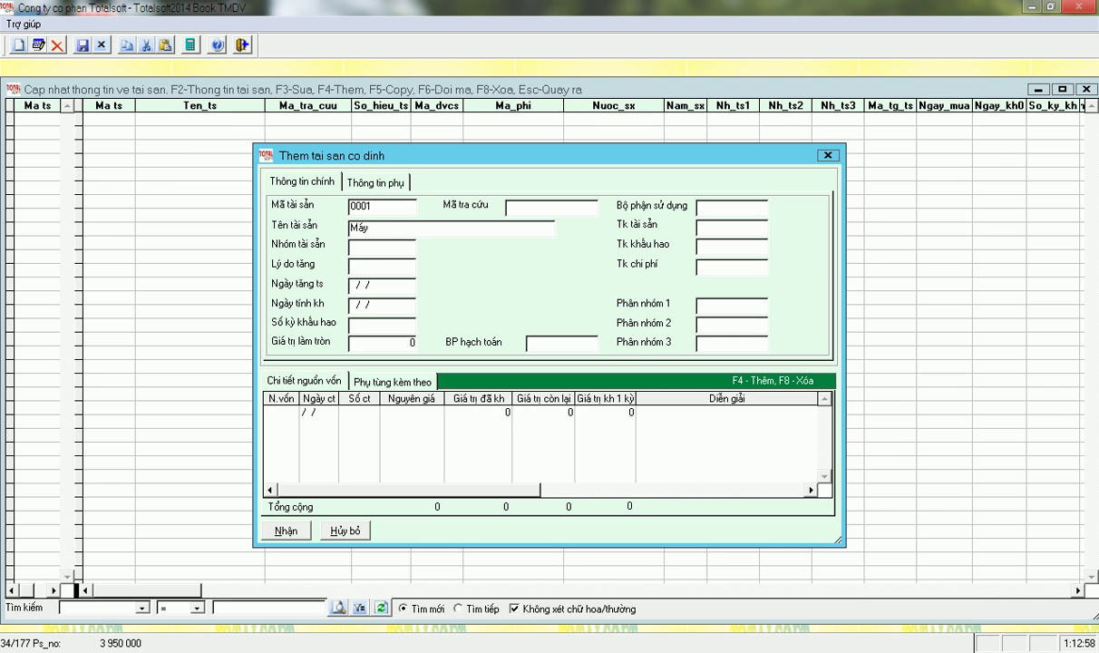
Assign the asset to group L01 (Nhà cửa, vật kiến trúc) with increase reason T1 (Mua mới)
key("Return")
key("Return")
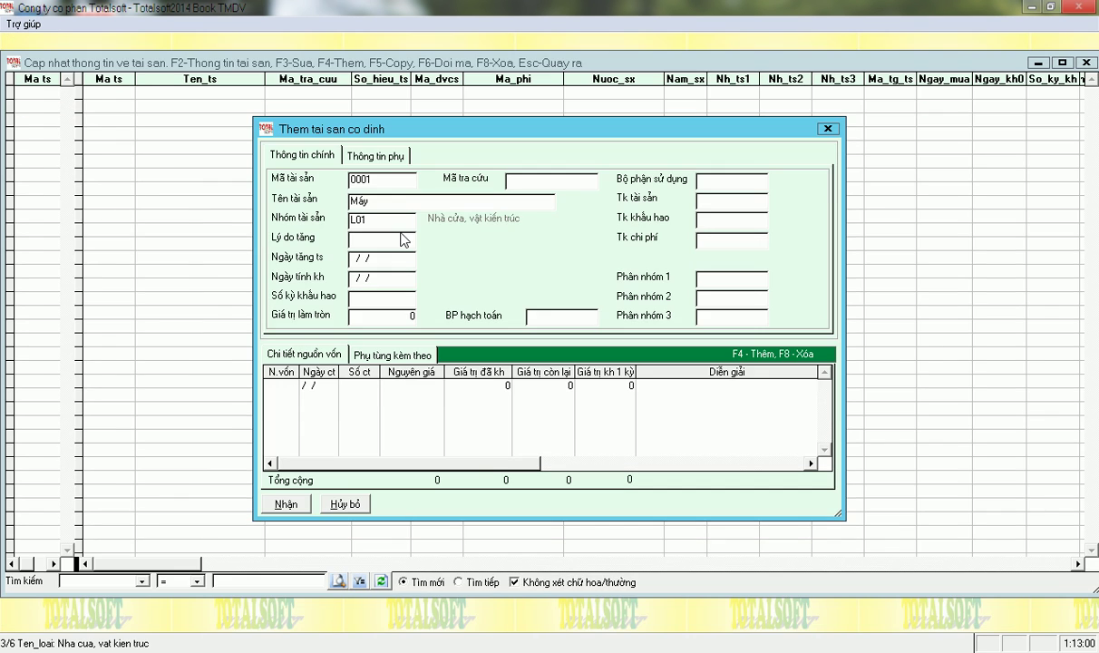
key("Return")
key("Down")
key("Return")
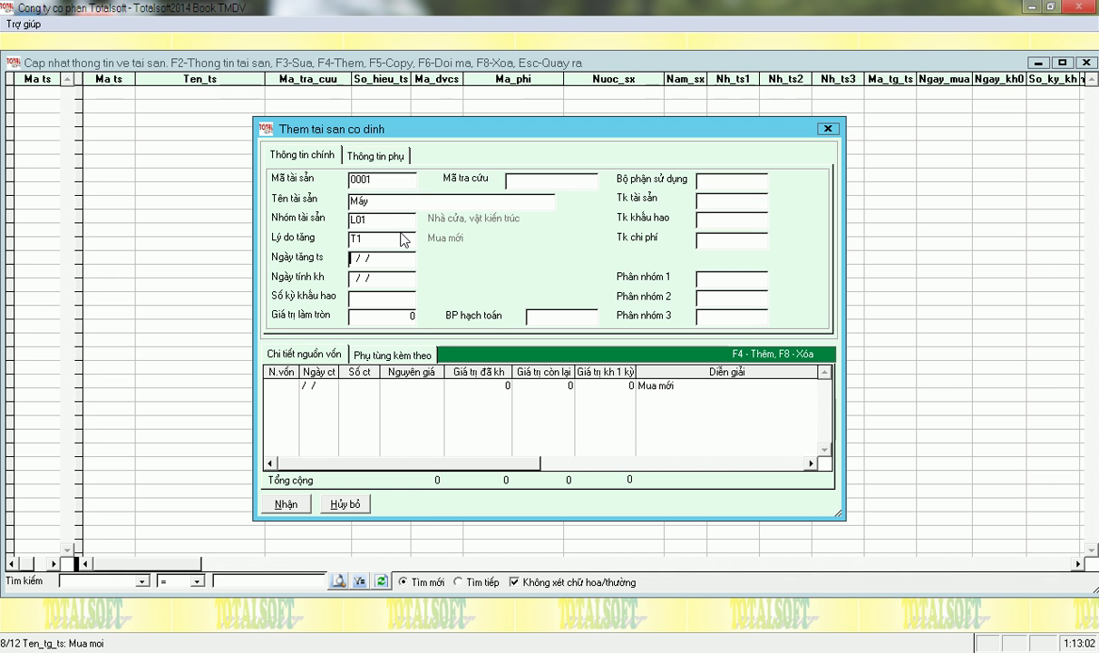
Set the asset's increase date and depreciation start date to 01/01/2014, with 120 depreciation periods
type("0101201")
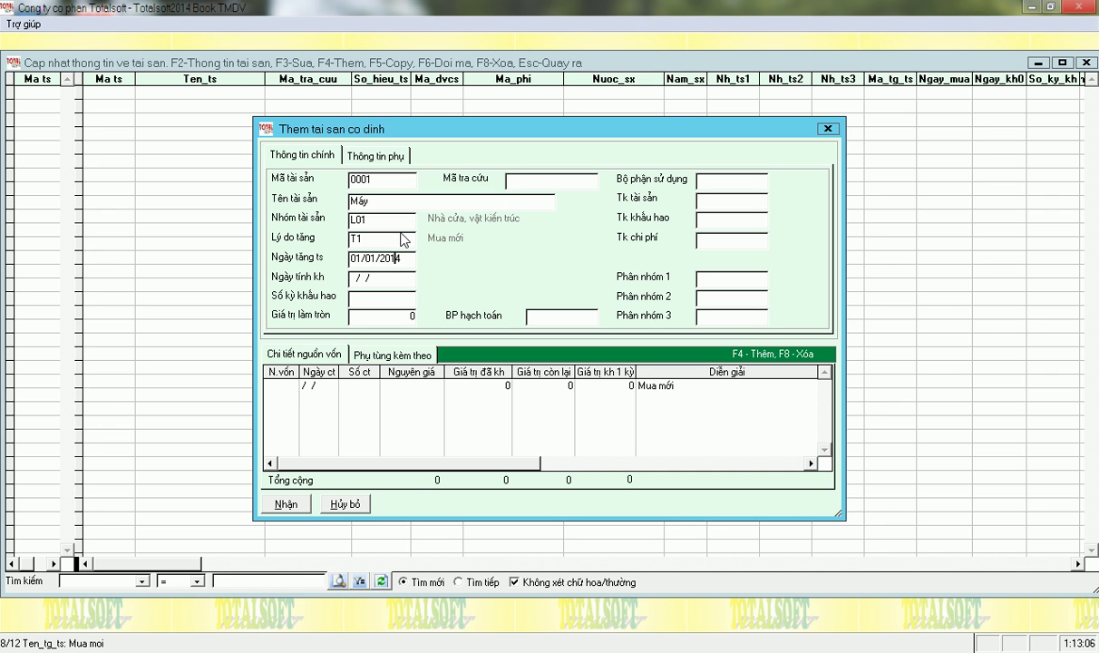
type("010120")
type("14")
type("120")
key("Return")
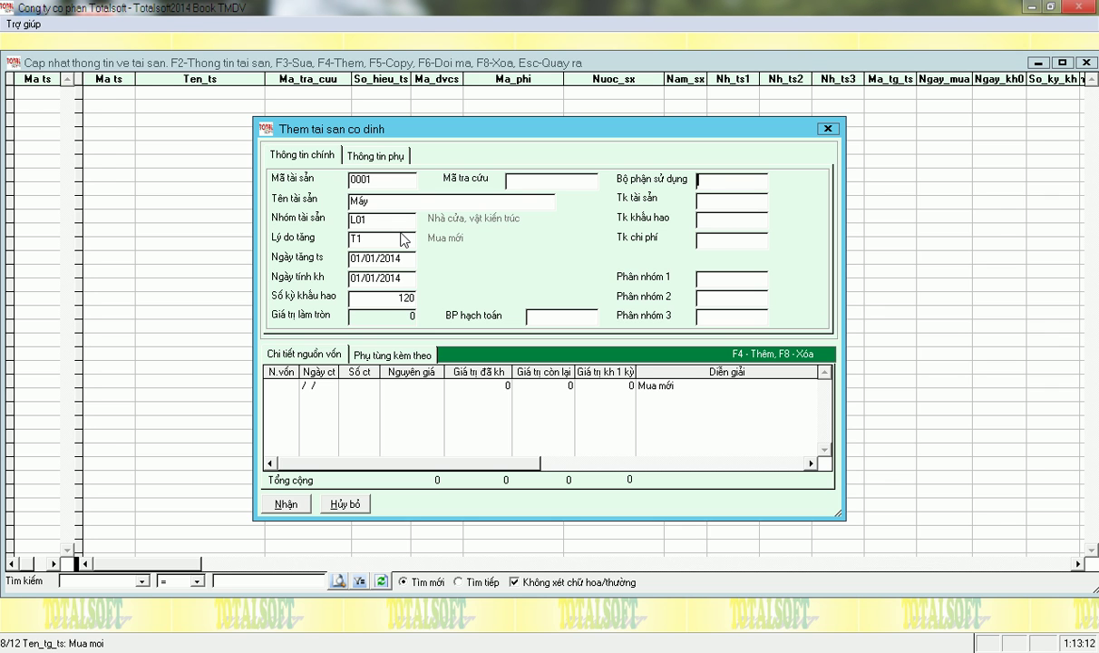
Choose BH (Bán hàng) as the department using the asset
key("Return")
key("Down")
key("Up")
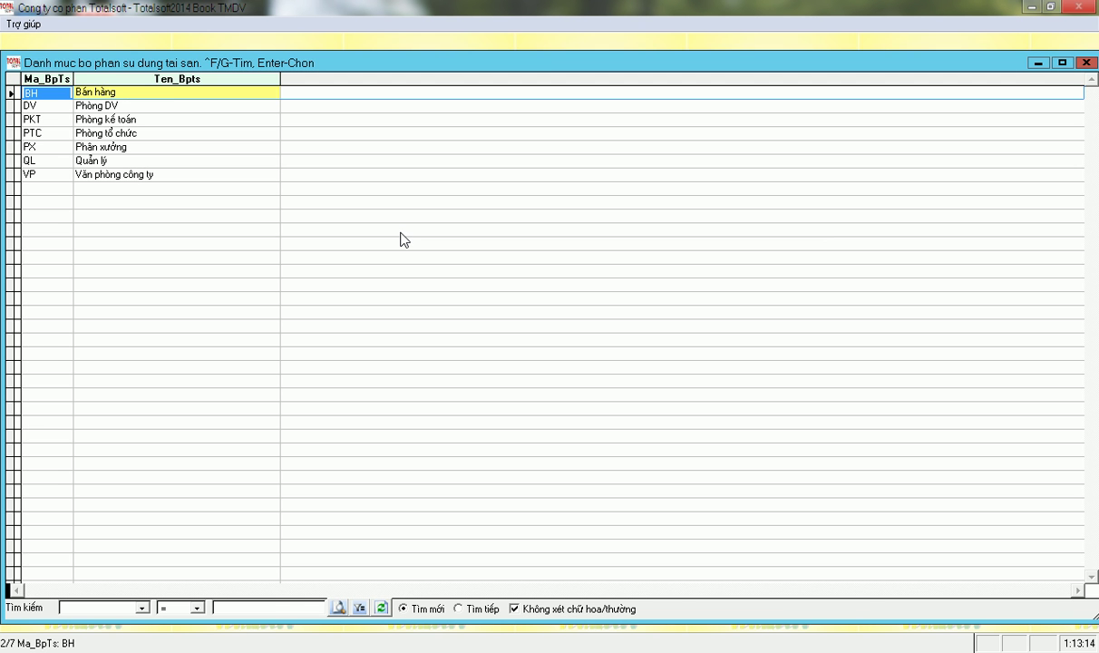
key("Down")
key("Down")
key("Down")
key("Up")
key("Up")
key("Up")
key("Return")
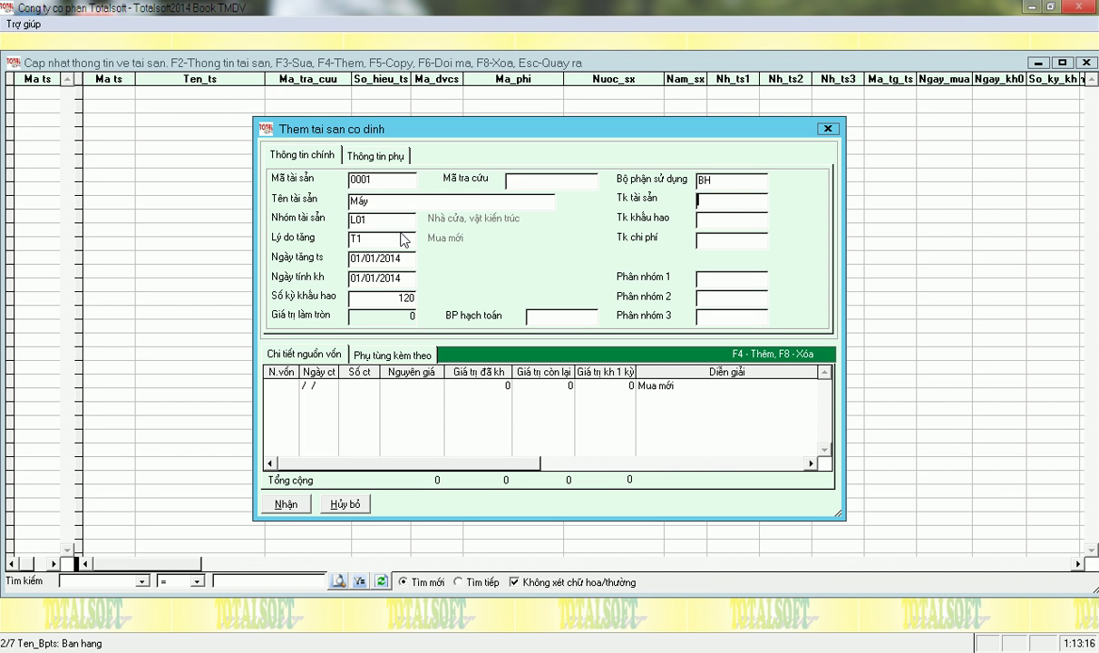
Set the asset account to 21111, the depreciation account to 21411 and the expense account to 6421
type("2111")
key("Return")
type("2124")
key("Return")
type("64")
key("Return")
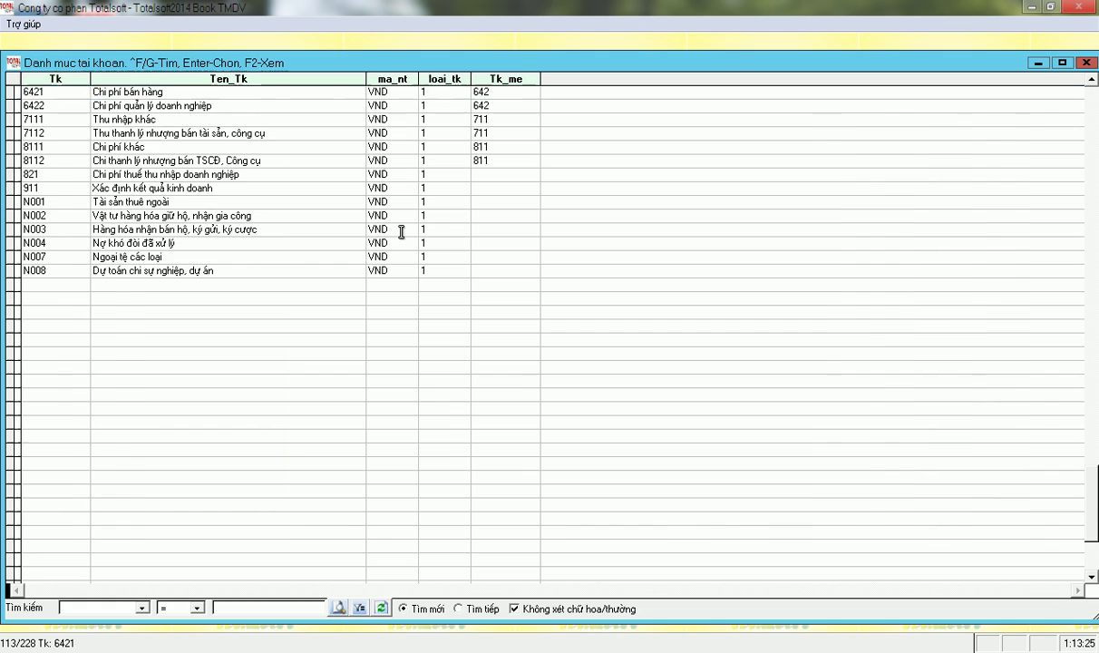
key("Return")
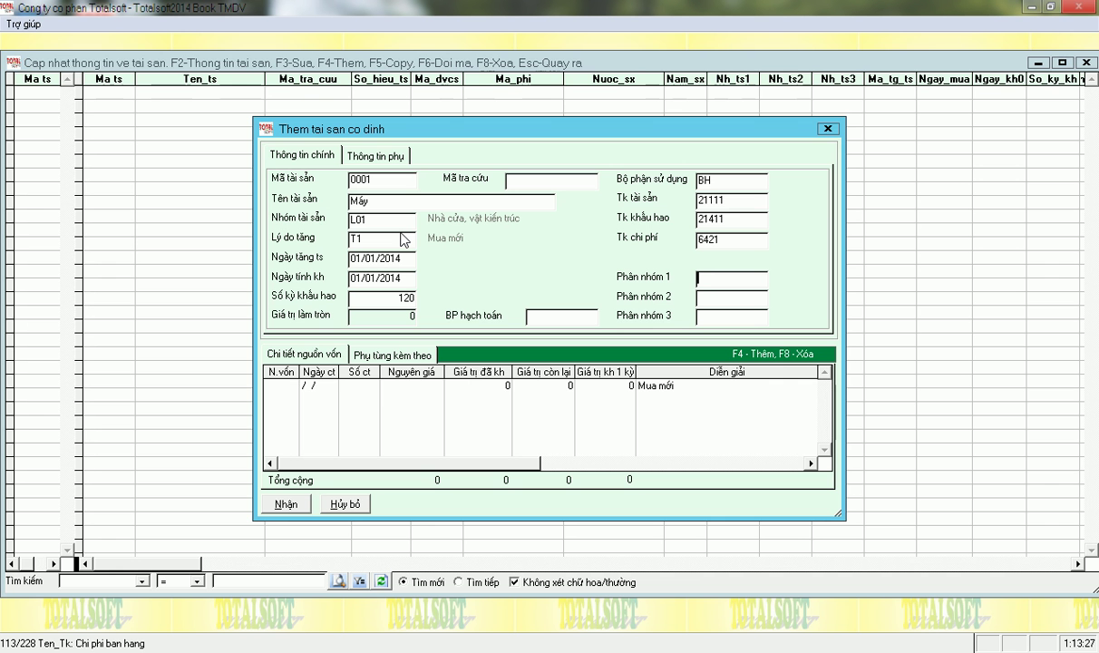
Leave the asset's subgroups blank and choose N2 (Vốn tự có) as its funding source
key("Return")
key("Return")
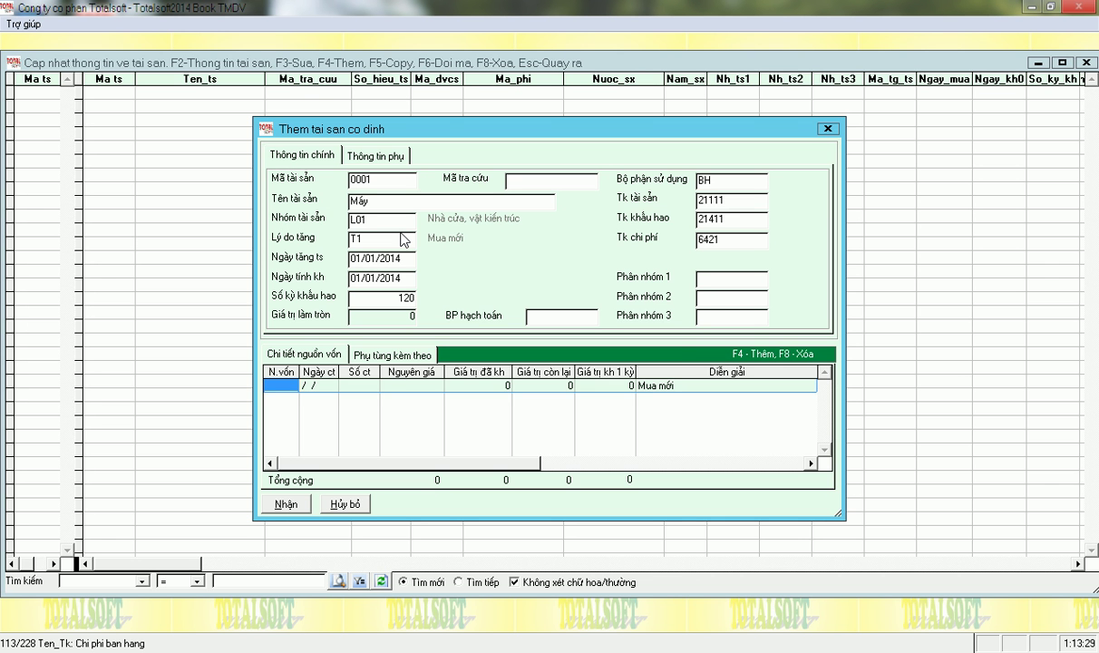
key("Return")
key("Down")
key("Down")
key("Up")
key("Up")
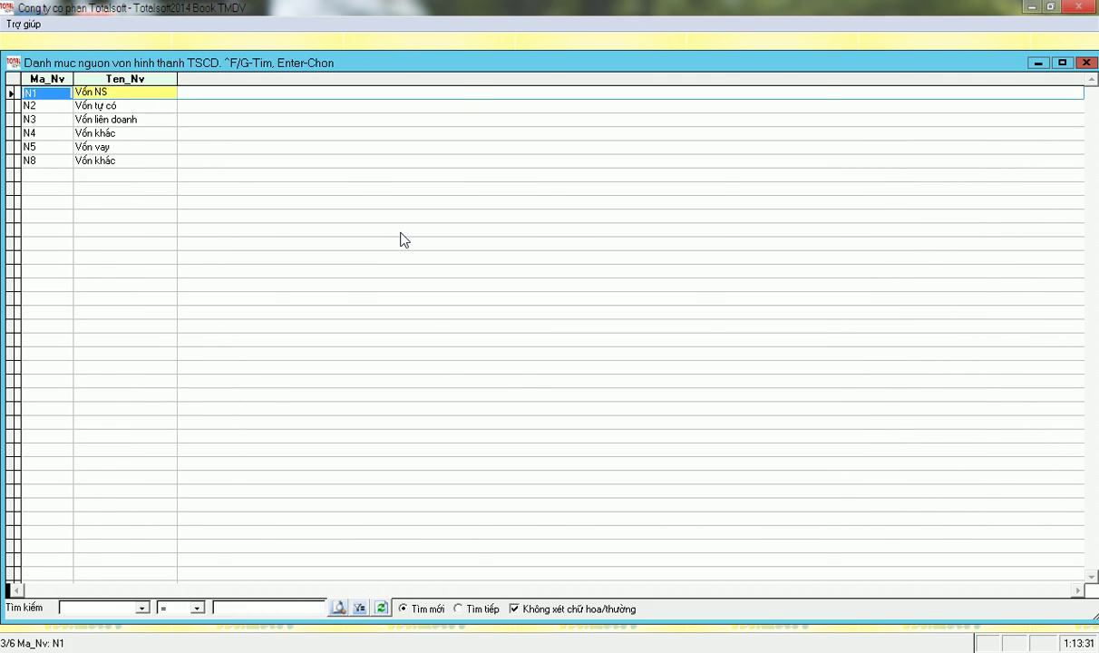
key("Down")
key("Return")
key("Return")
key("Return")
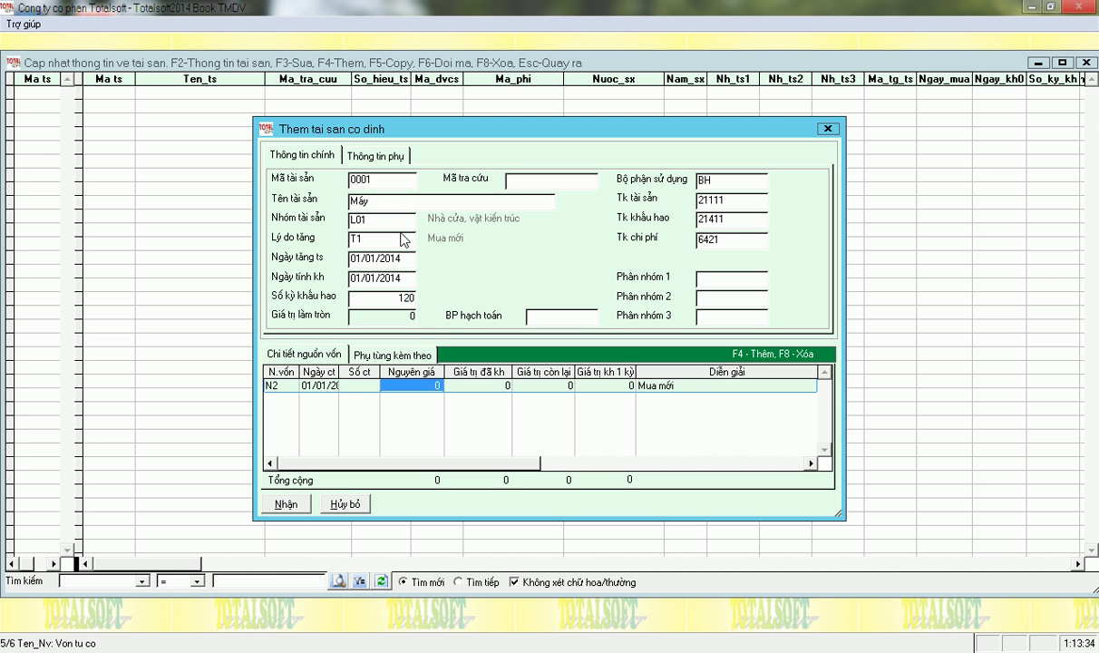
Enter an original cost of 145 000 000 for the asset and save the record
type("1")
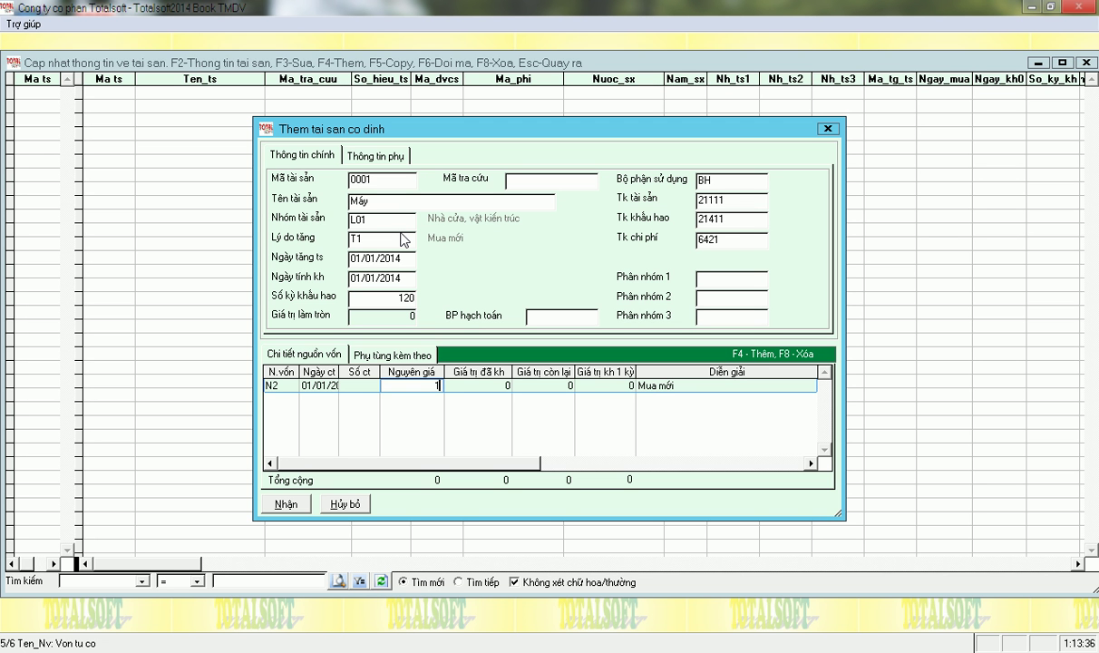
type("4 500 000")
key("Return")
key("Return")
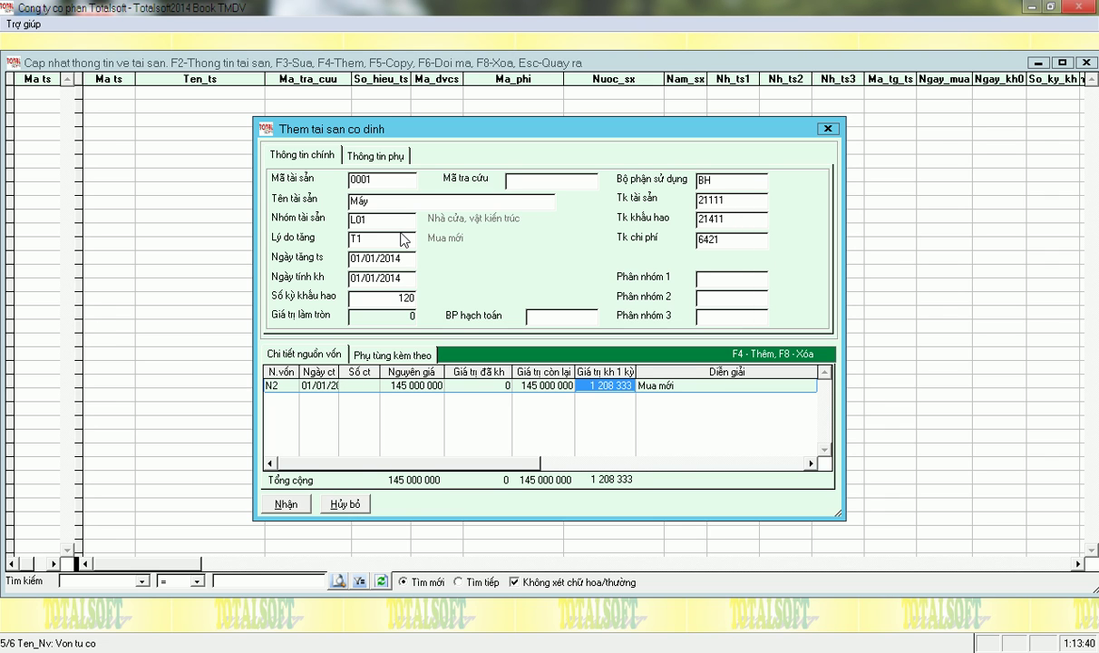
left_click(297, 507)
key("Escape")
Start a new tool record (Công cụ dụng cụ) with code 0001, name Máy tính and group L01 (Công cụ)
left_click(464, 308)
left_click(655, 204)
key("F4")
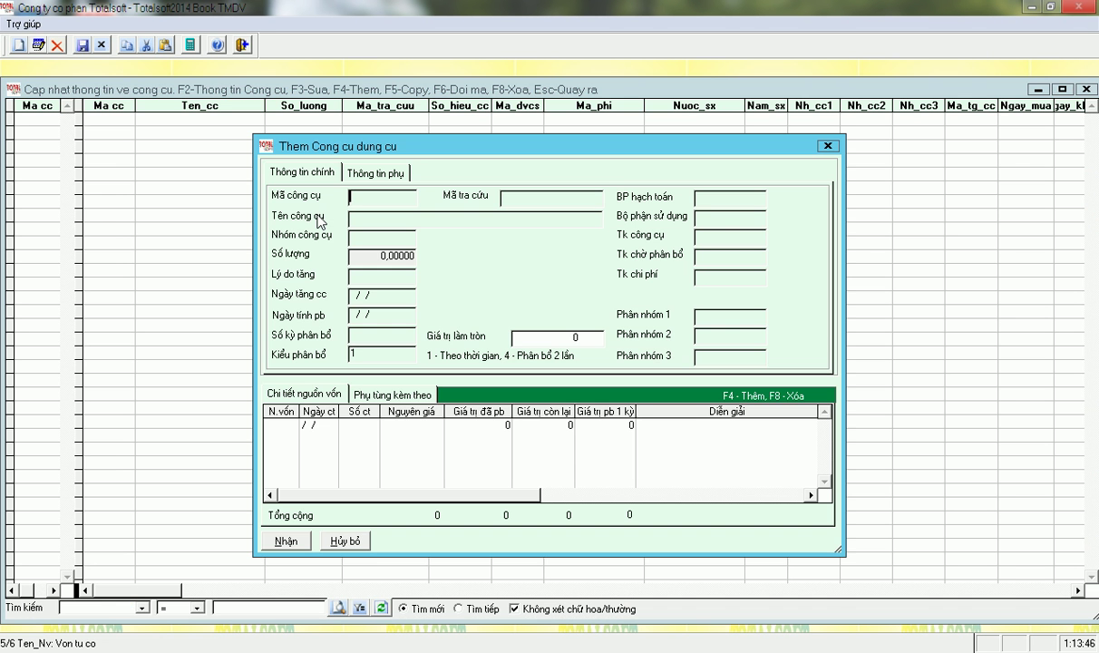
key("Return")
type("May tính")
key("Return")
key("Return")
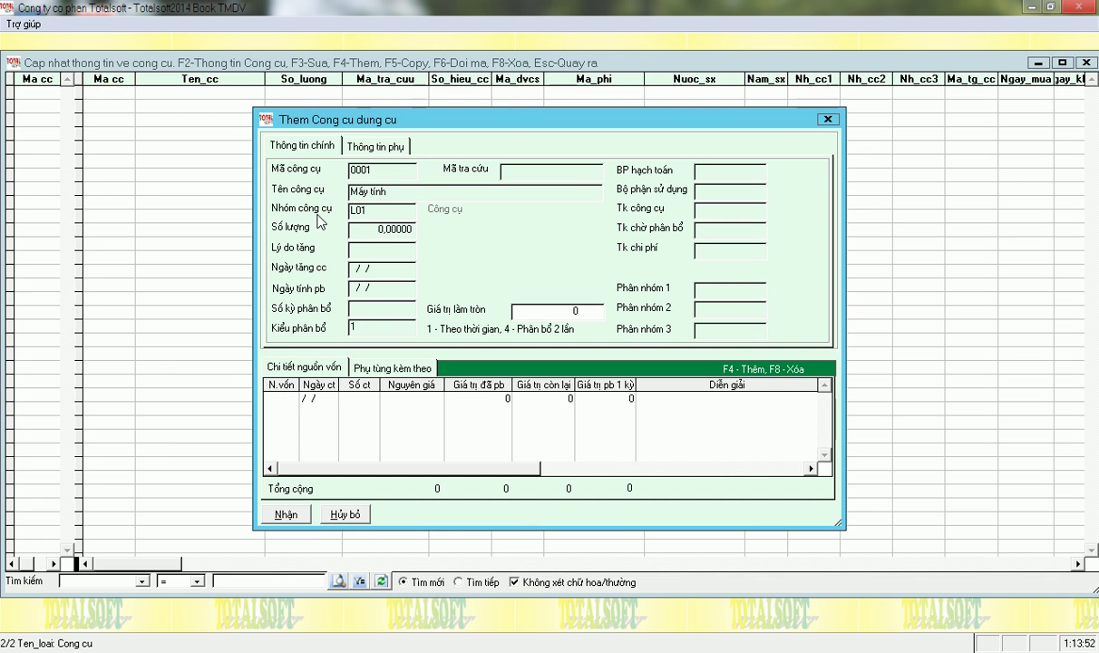
Set the tool's quantity to 1, increase reason to T1 (Mua mới), and both acquisition and allocation start dates to 01/01/2014
type("1")
key("Return")
key("Down")
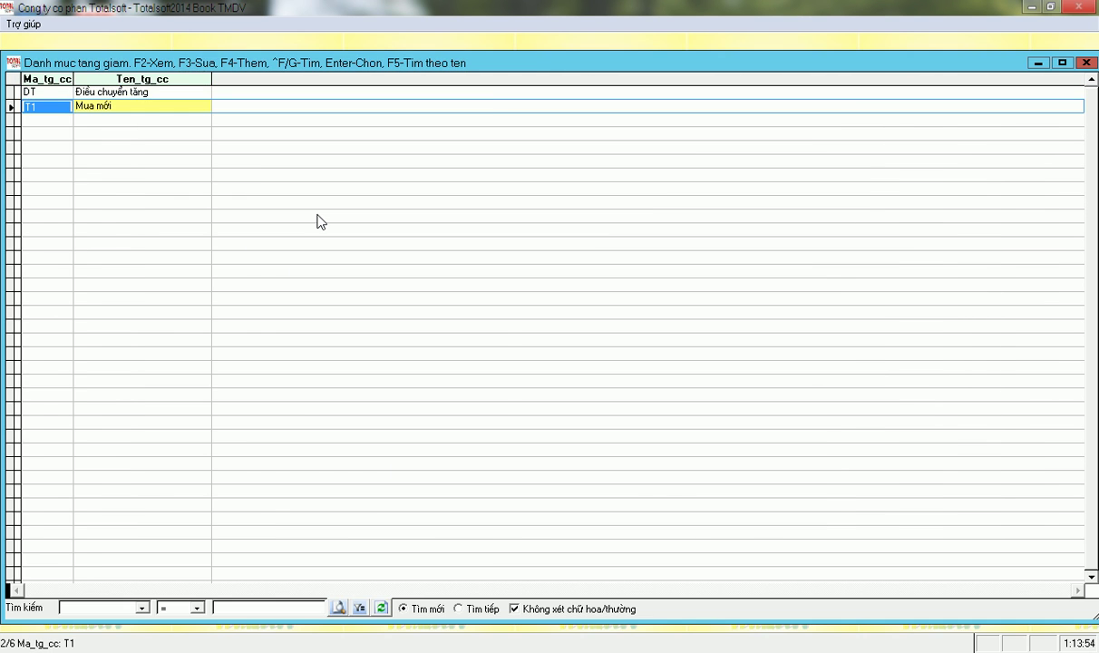
key("Return")
type("01/01/2014")
key("Return")
type("01012014")
key("Return")
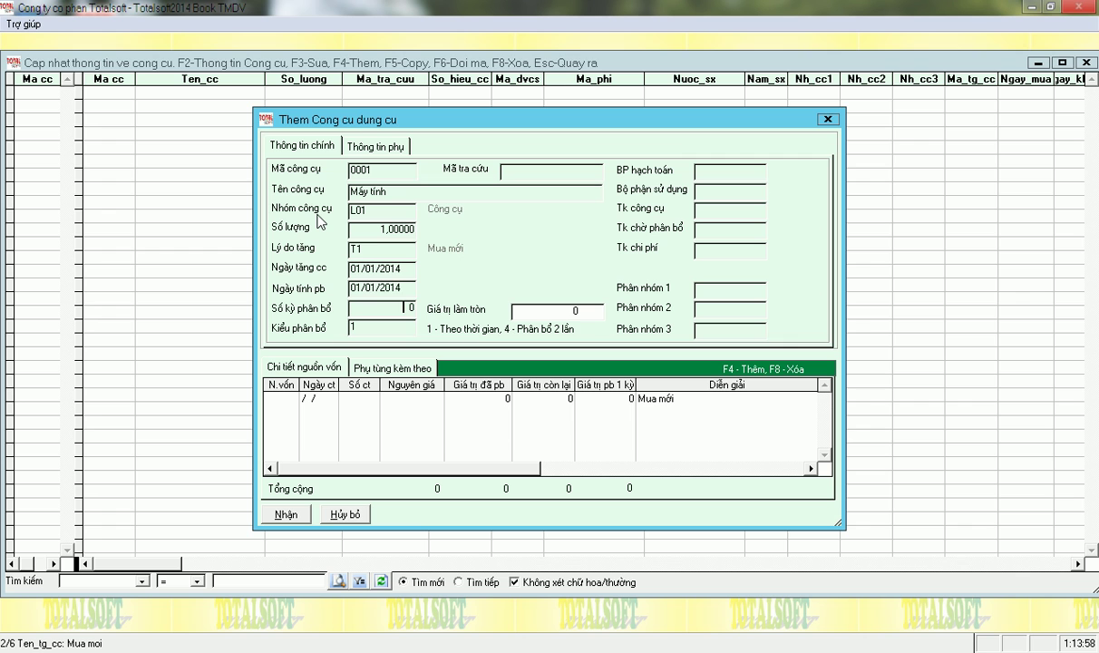
Set 24 allocation periods, keep the rounding value at 0, and choose VP (Văn phòng công ty) as the tool's using department
type("24")
key("Return")
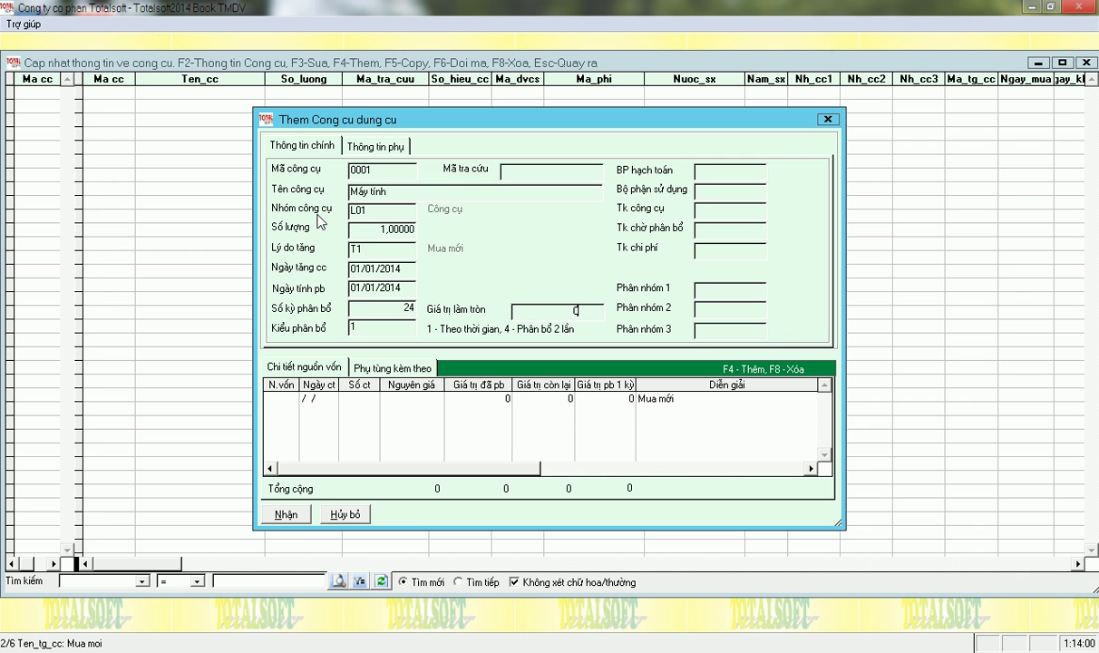
key("Return")
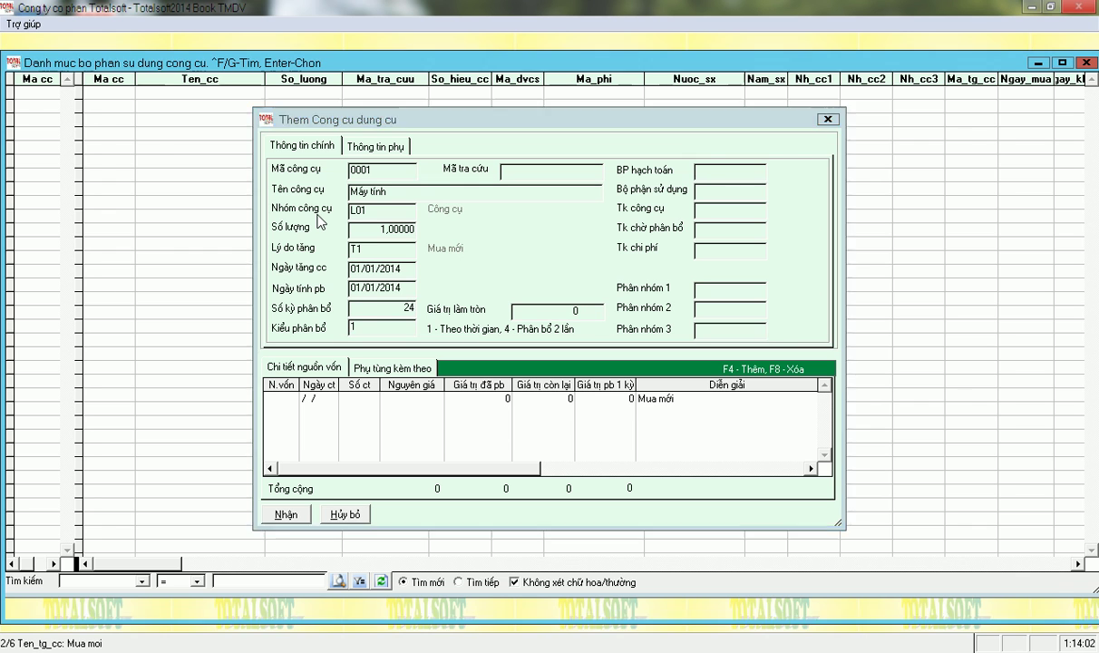
key("Down")
key("Down")
key("Down")
key("Down")
key("Down")
key("Down")
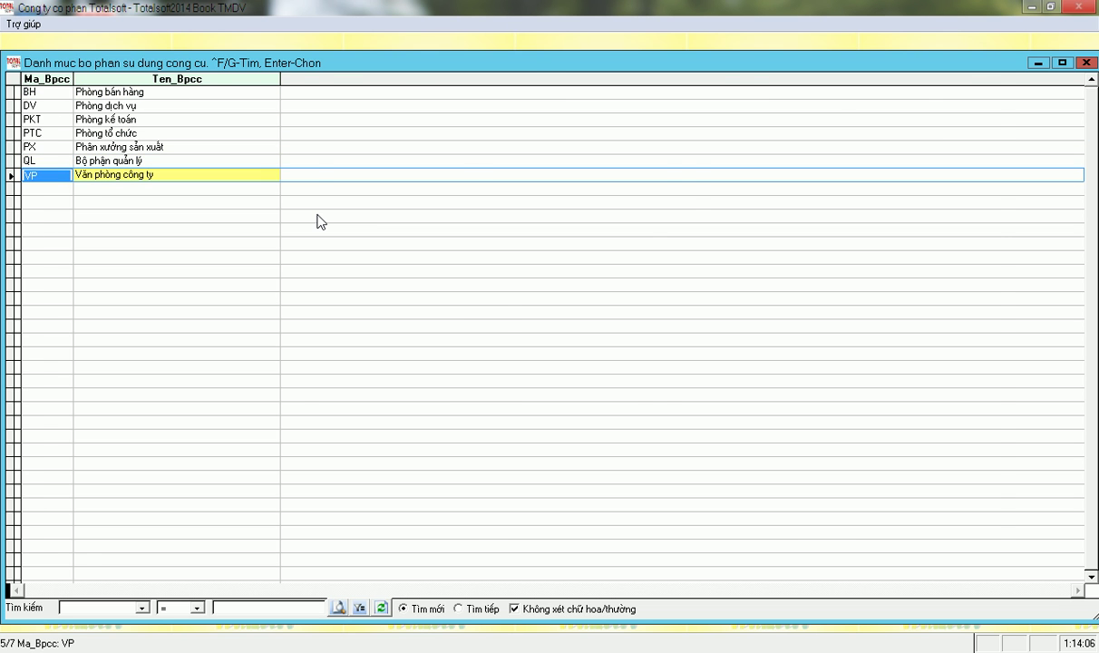
key("Return")
Set the tool account to 1531, the pending allocation account to 242 and the expense account to 6422
type("1531")
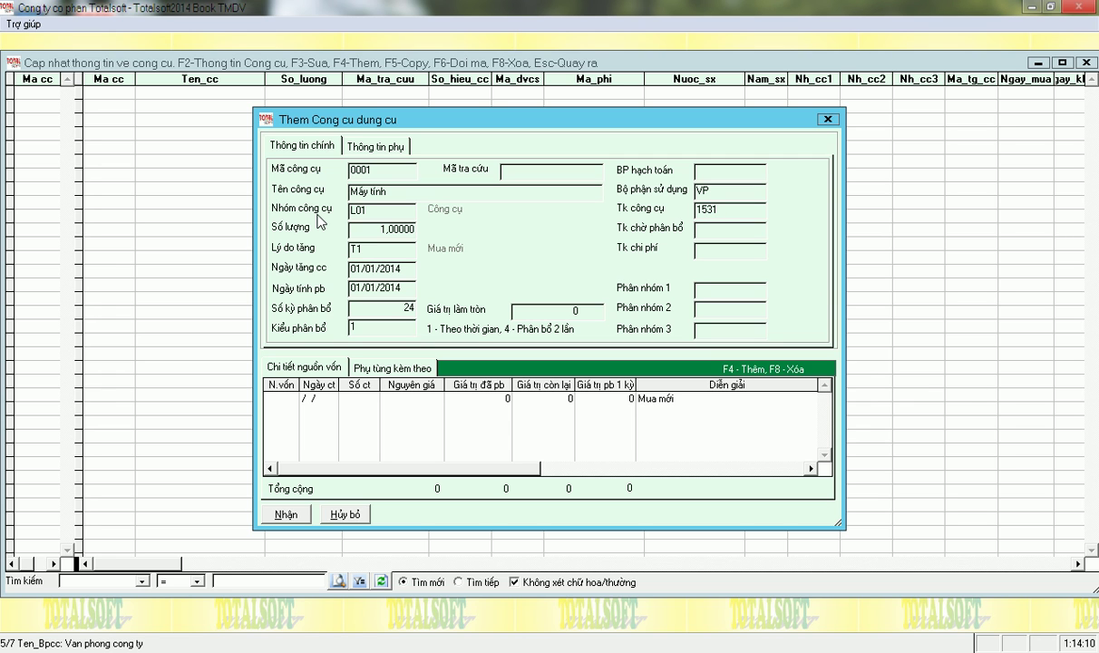
key("Return")
type("242")
type("6422")
key("Return")
Leave the tool's subgroups blank and assign funding source N2 in its capital details
key("Return")
key("Return")
key("Return")
key("Return")
key("Return")
key("Return")
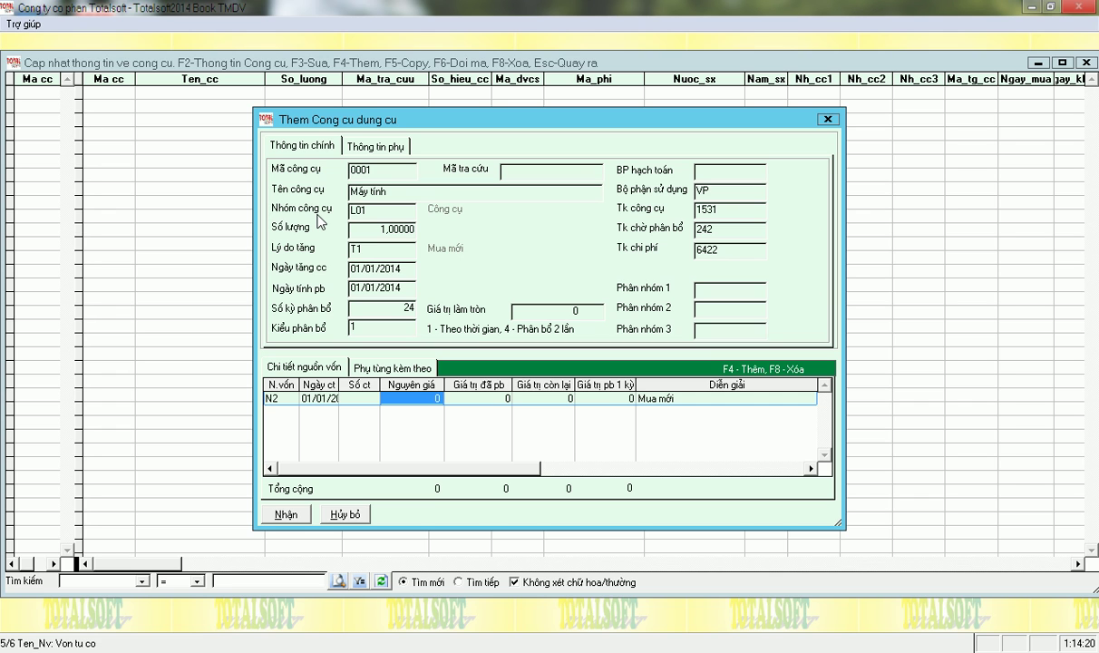
Enter an original cost of 15 000 000 for the tool, save the record and close the tool list
type("15 000 00")
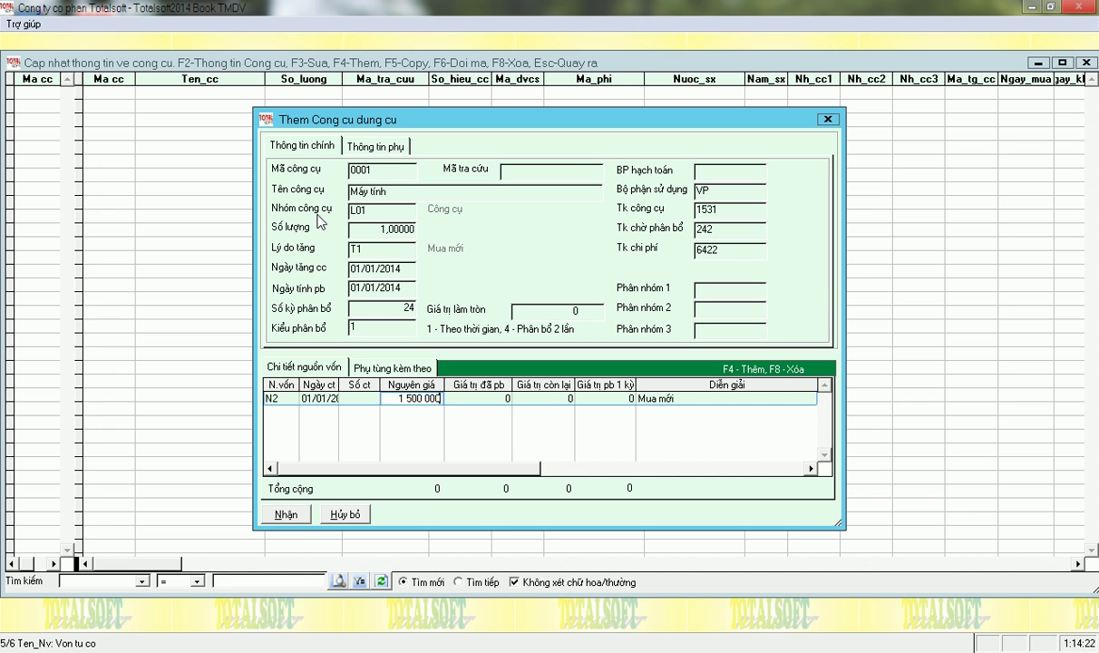
type("0")
key("Return")
key("Return")
key("Return")
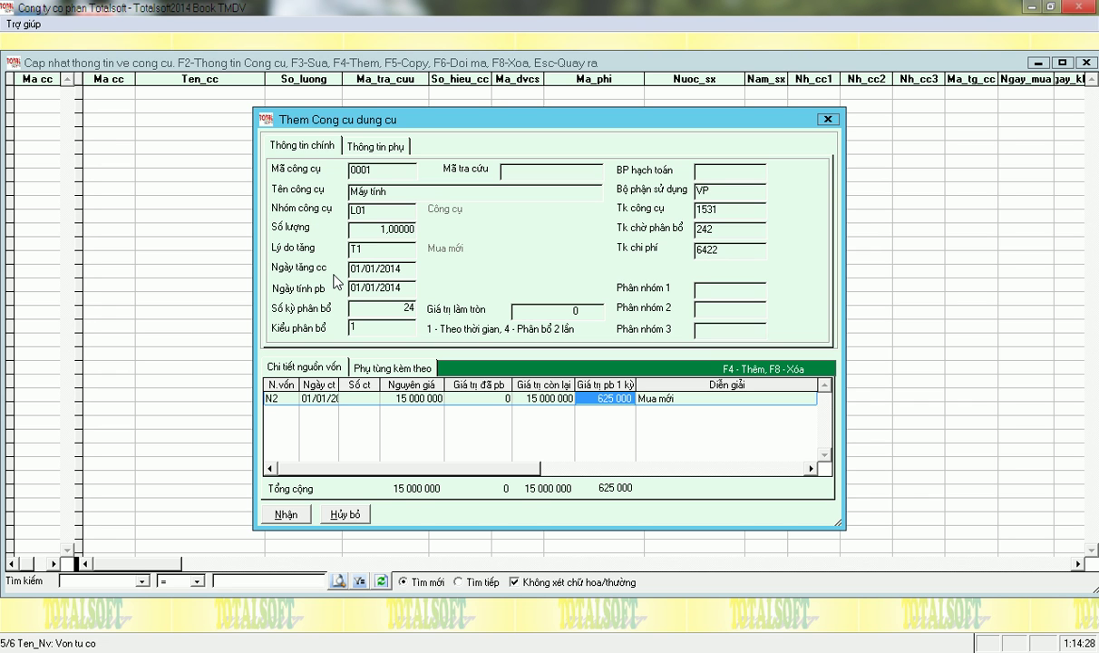
left_click(285, 514)
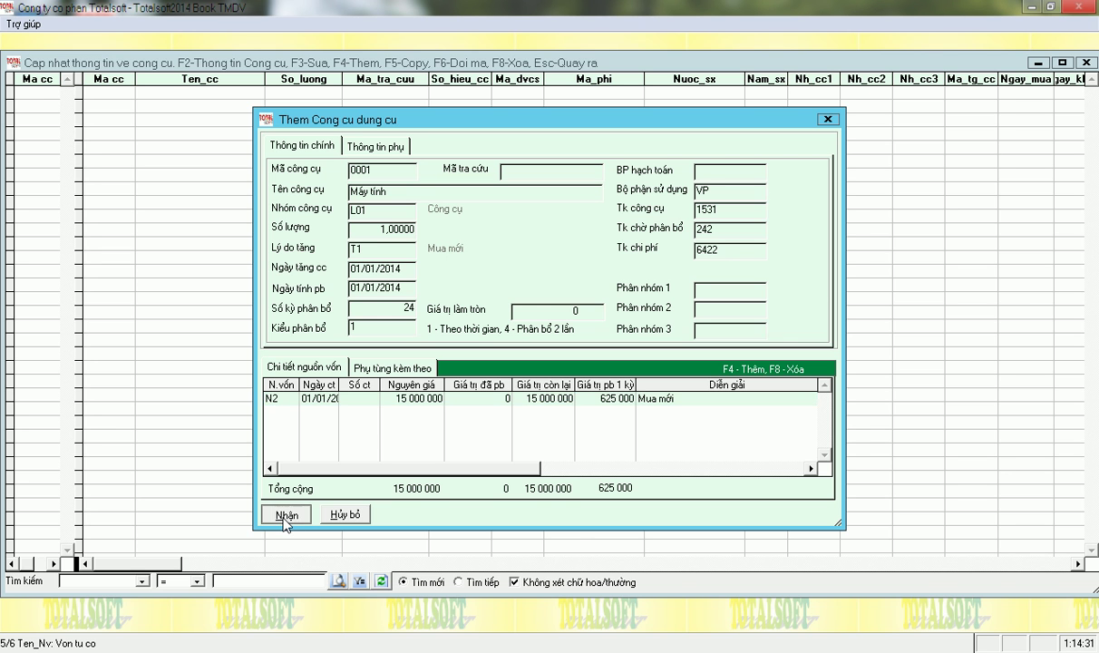
key("Escape")
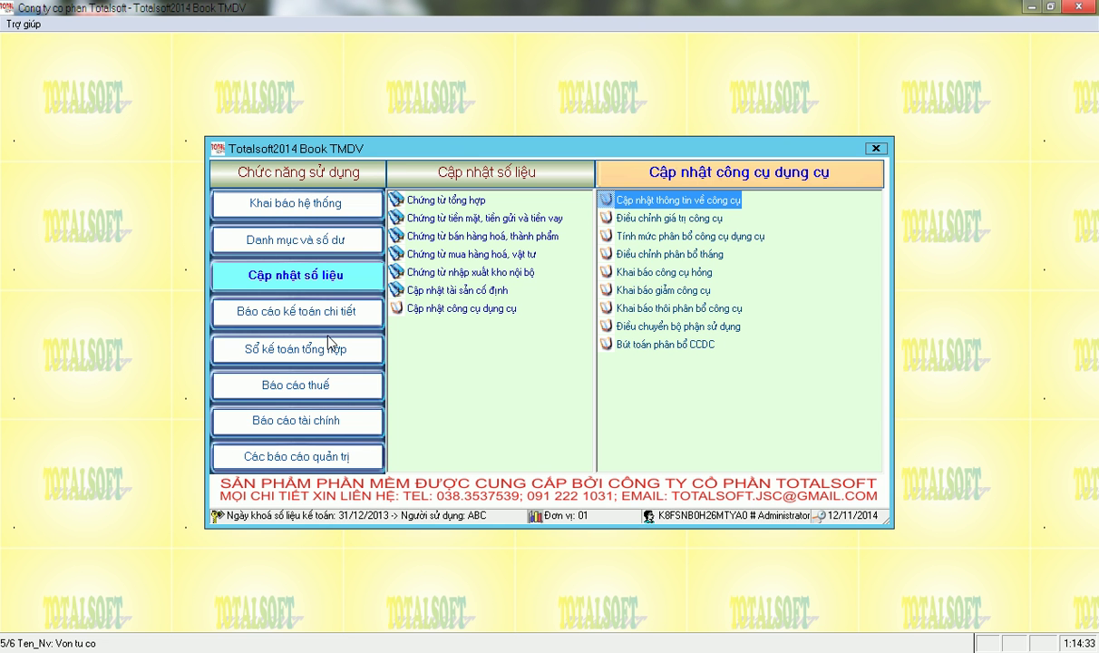
Calculate fixed asset depreciation (Tính khấu hao tài sản cố định) for month 1 of 2014, covering all assets
left_click(467, 275)
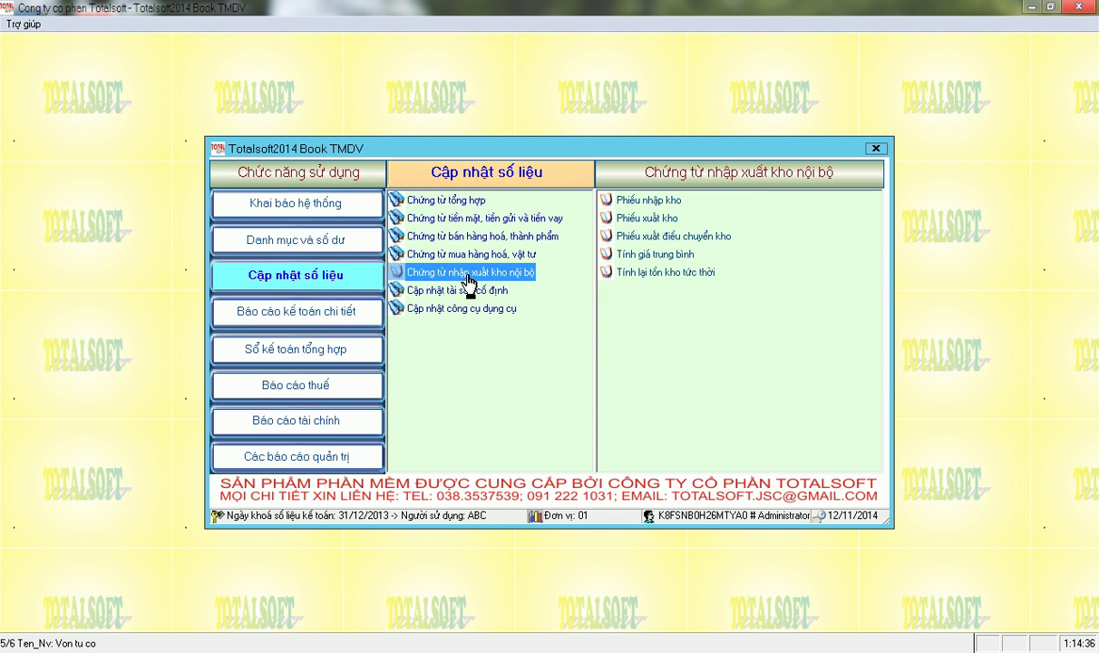
left_click(626, 254)
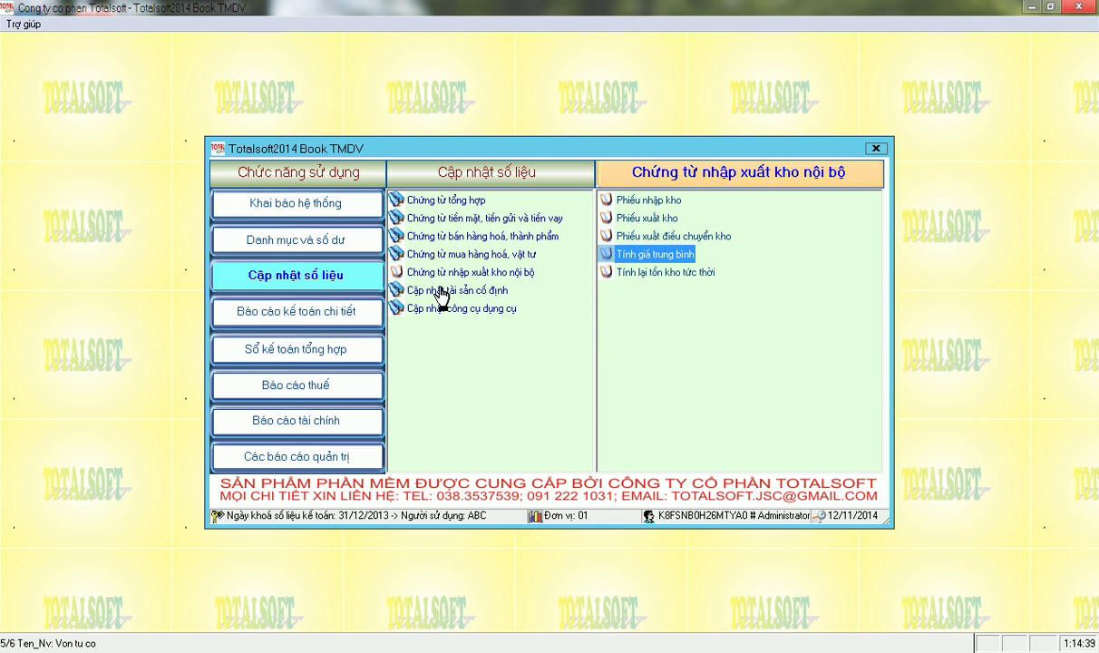
left_click(419, 288)
double_click(649, 237)
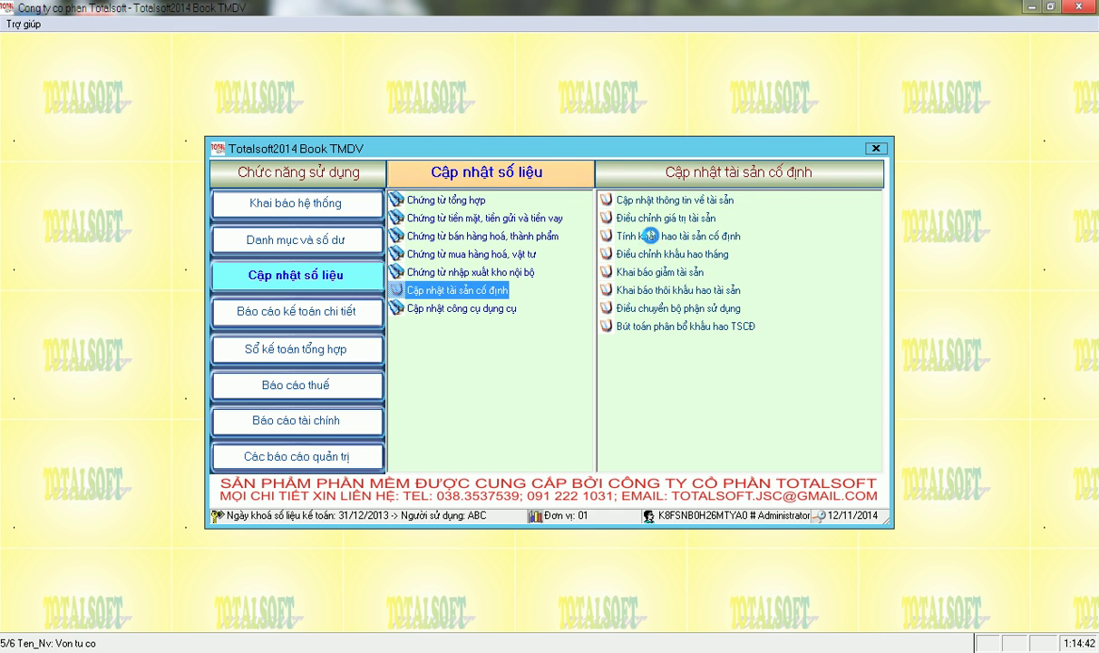
key("Return")
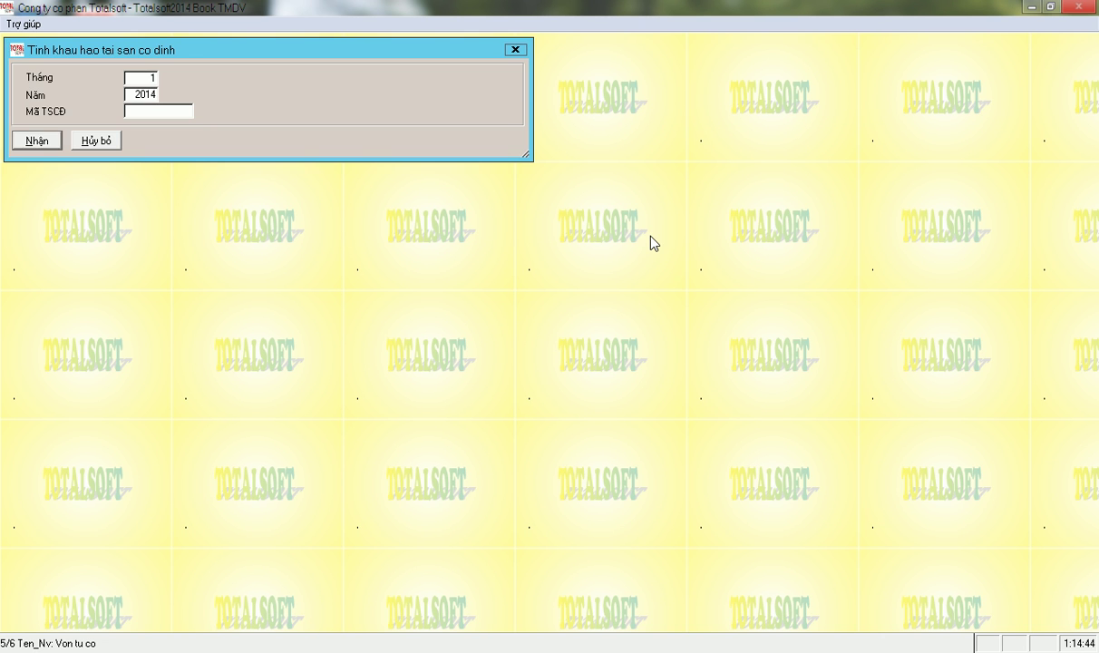
key("Return")
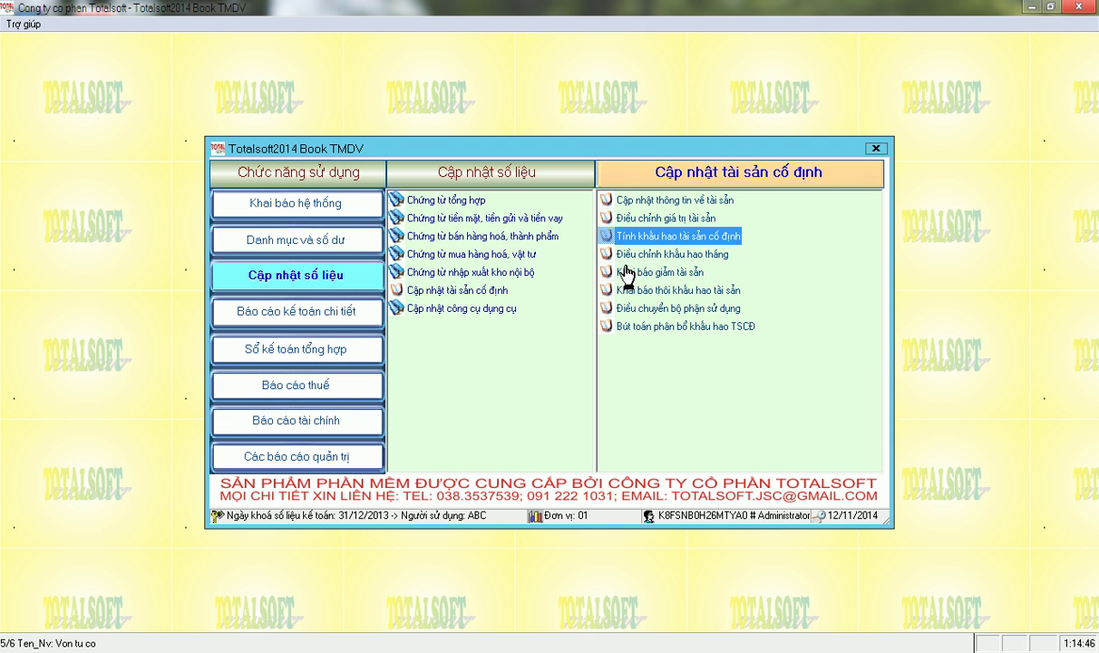
Create the fixed asset depreciation allocation entry (Bút toán phân bổ khấu hao TSCĐ) and check its expense and depreciation accounts
left_click(647, 328)
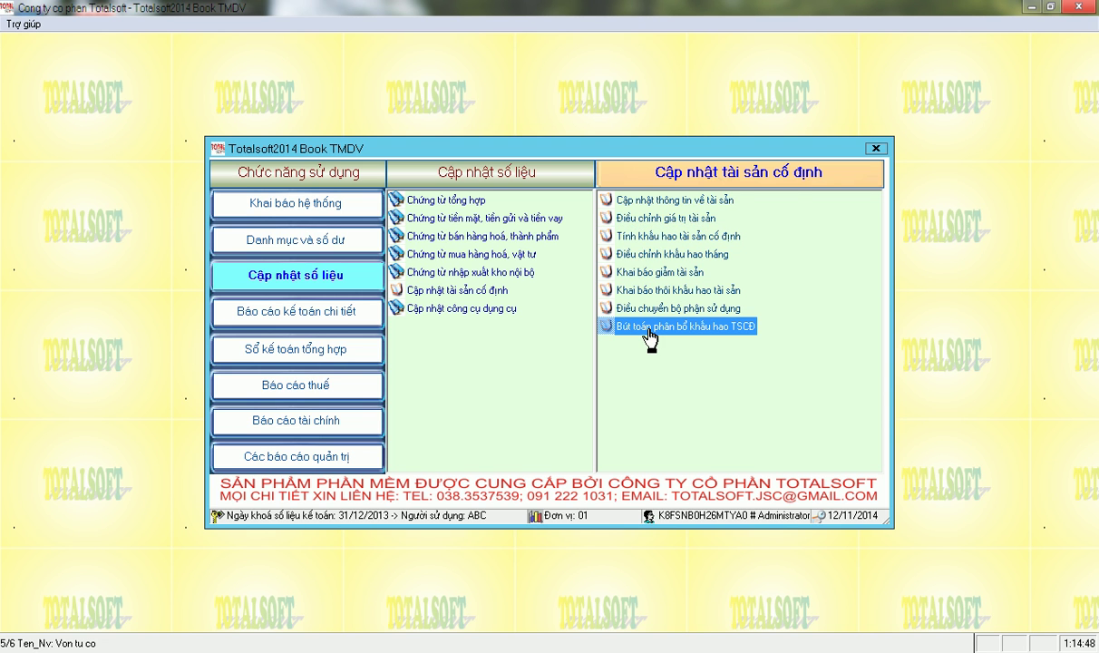
double_click(649, 331)
key("Return")
key("Return")
key("Return")
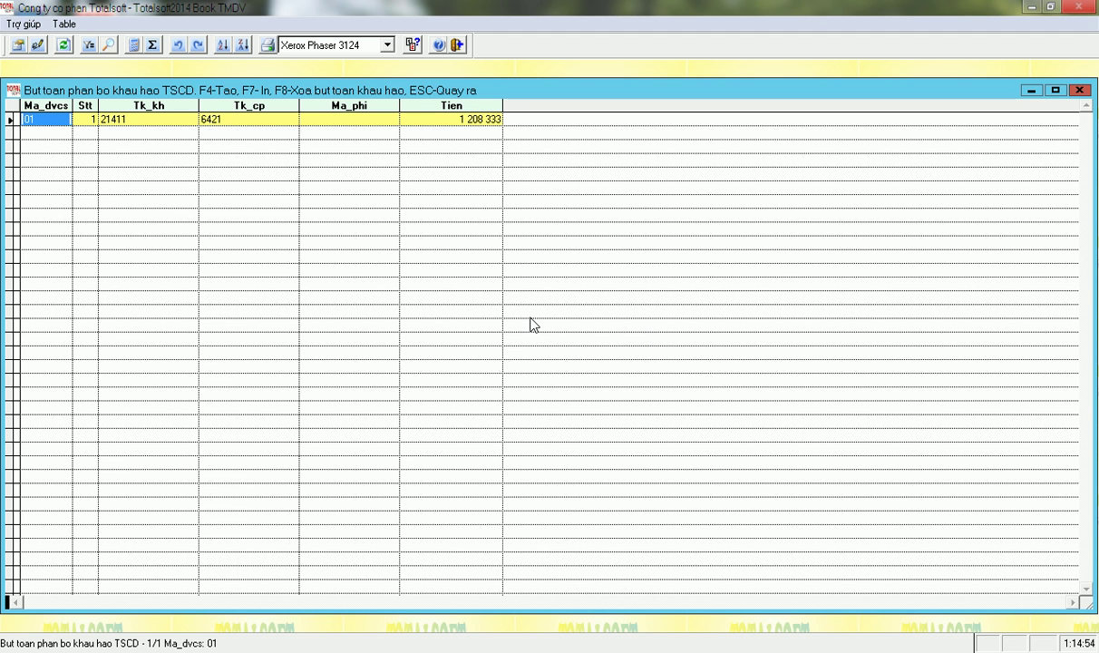
key("F4")
key("Return")
left_click(222, 119)
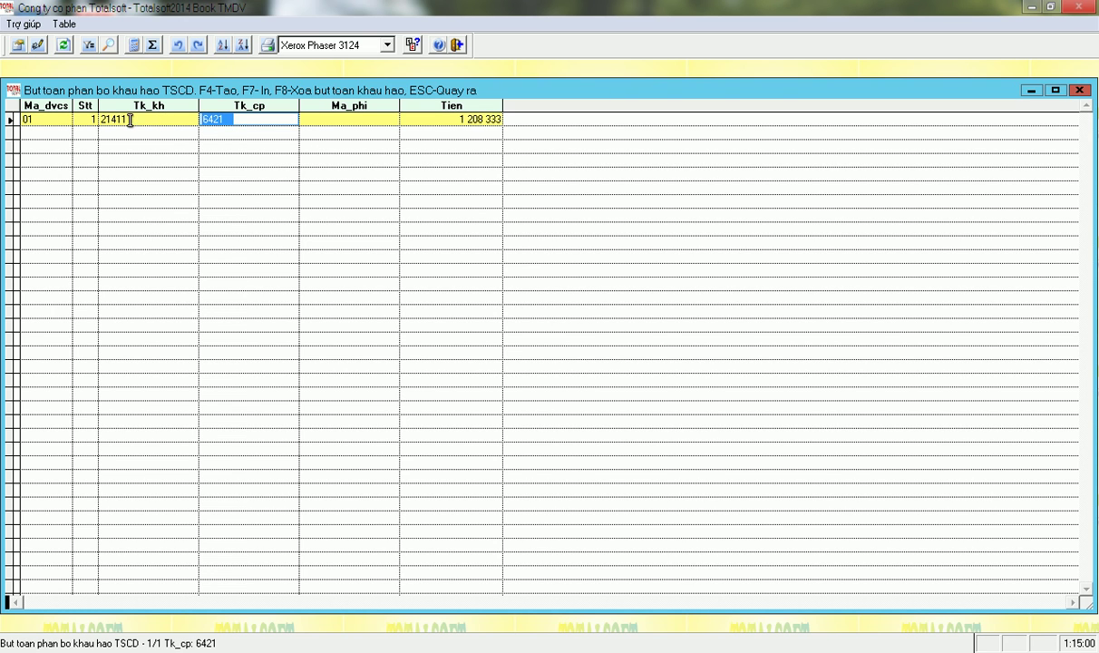
left_click(131, 121)
left_click(123, 115)
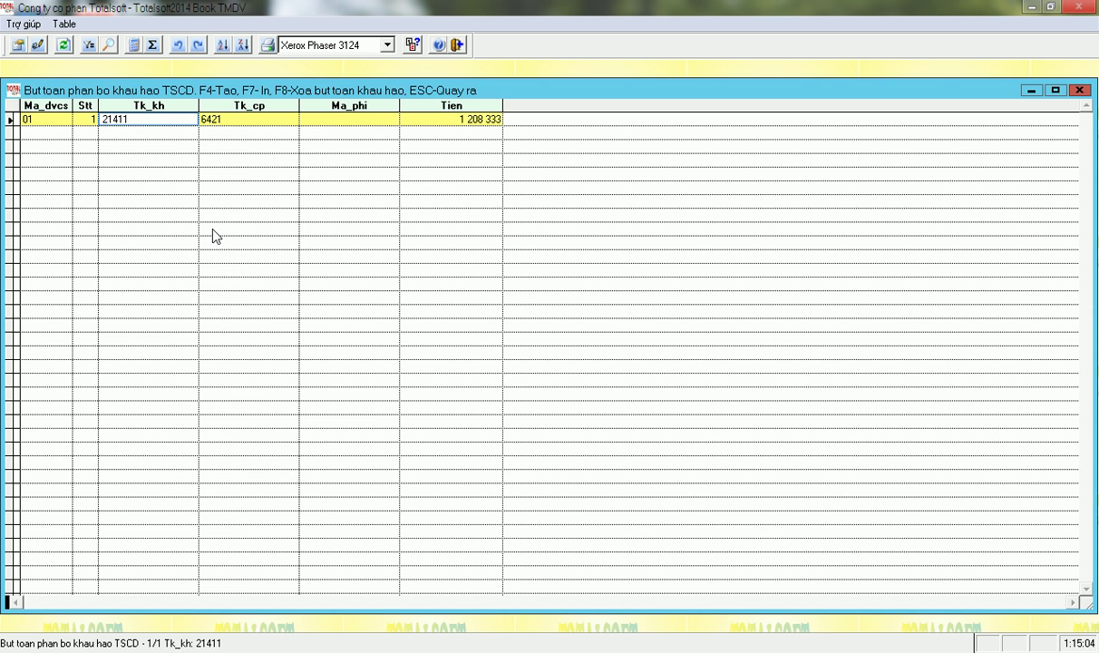
key("Escape")
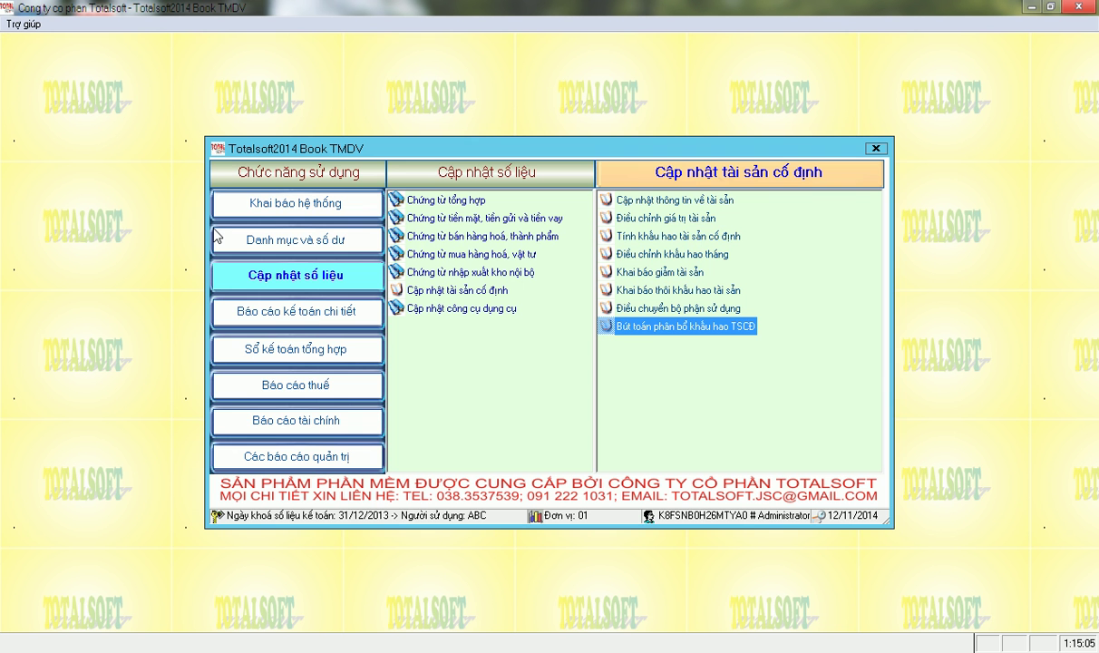
Calculate the tool allocation amounts (Tính mức phân bổ công cụ dụng cụ) with the default period
left_click(465, 309)
left_click(635, 238)
key("Return")
key("Return")
key("Return")
key("Return")
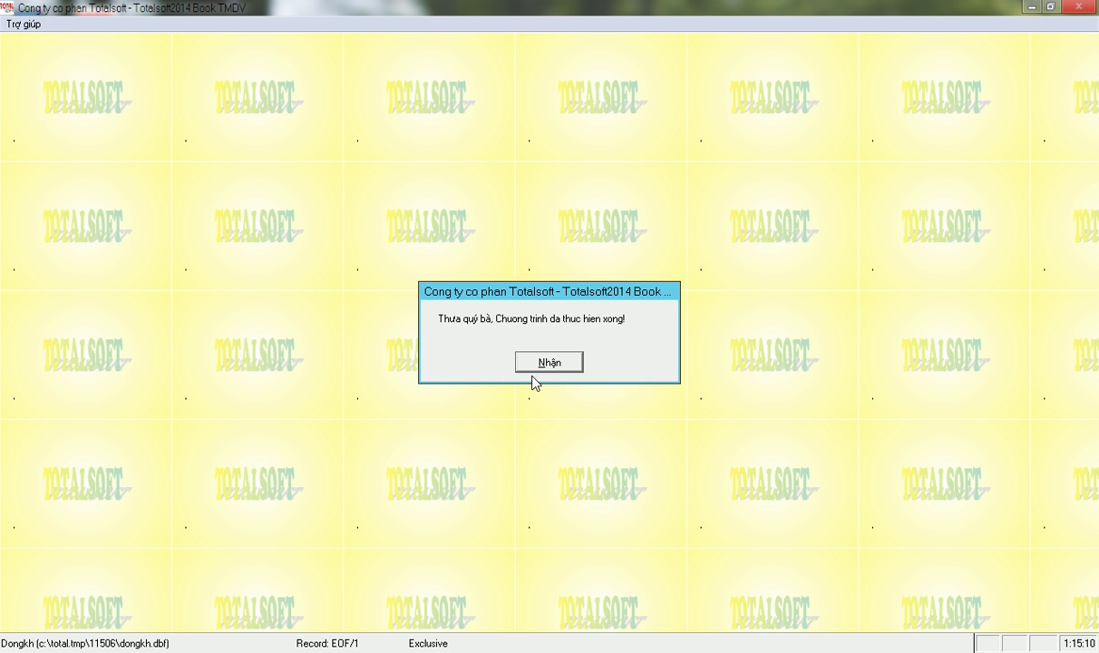
key("Return")
Create the tool allocation entry (Bút toán phân bổ CCDC) for month 1 of 2014, with every allocation breakdown option at 0
left_click(643, 358)
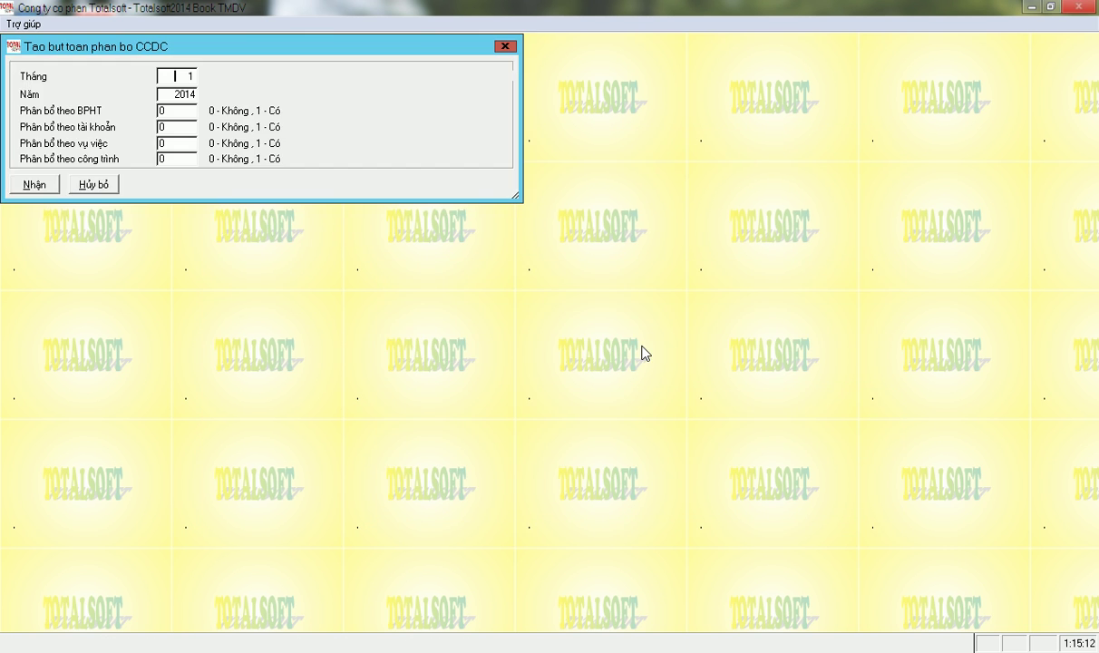
key("Return")
key("Return")
key("Return")
key("Return")
key("Return")
key("Return")
key("Return")
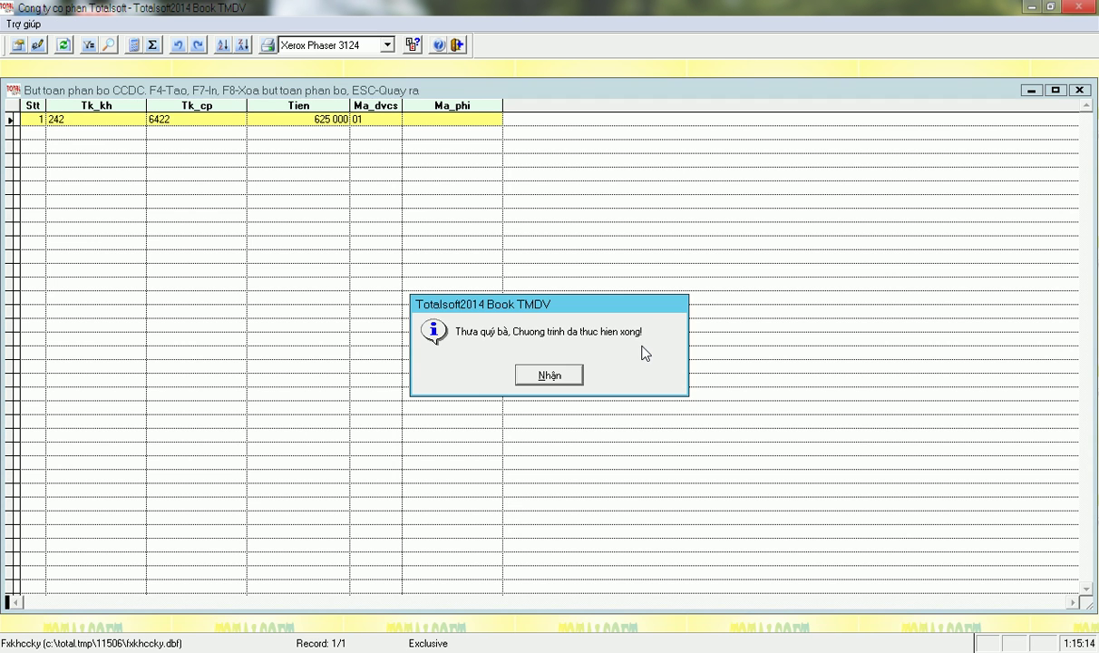
key("Return")
key("Escape")
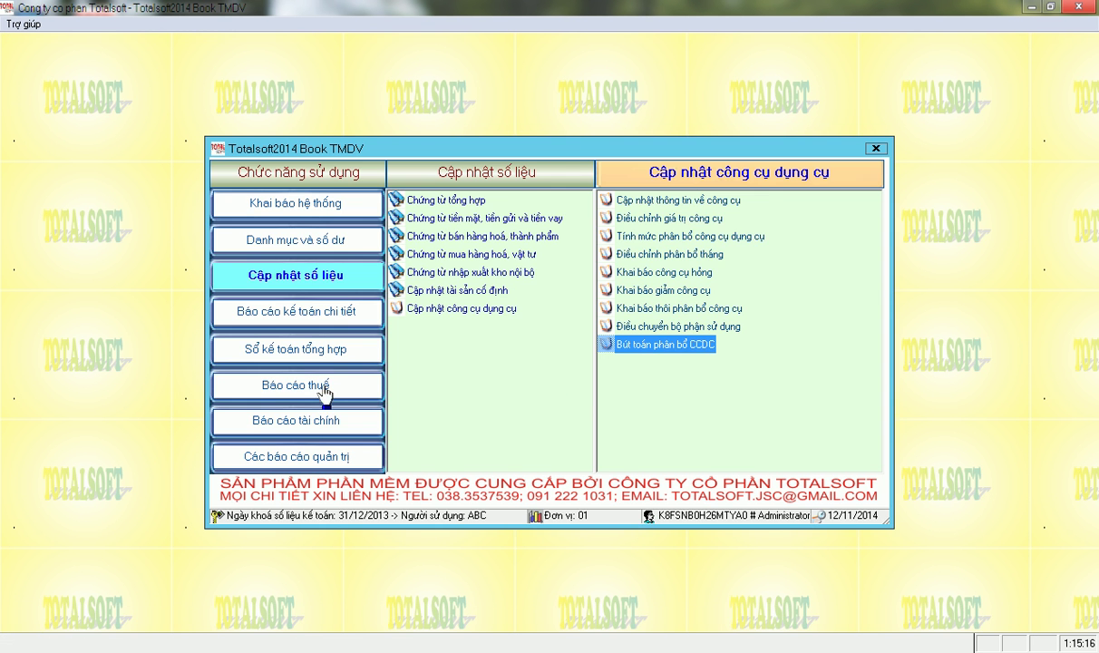
Generate the trial balance in VND for unit 01 from 01/01/2014 to 31/01/2014
left_click(300, 420)
double_click(653, 200)
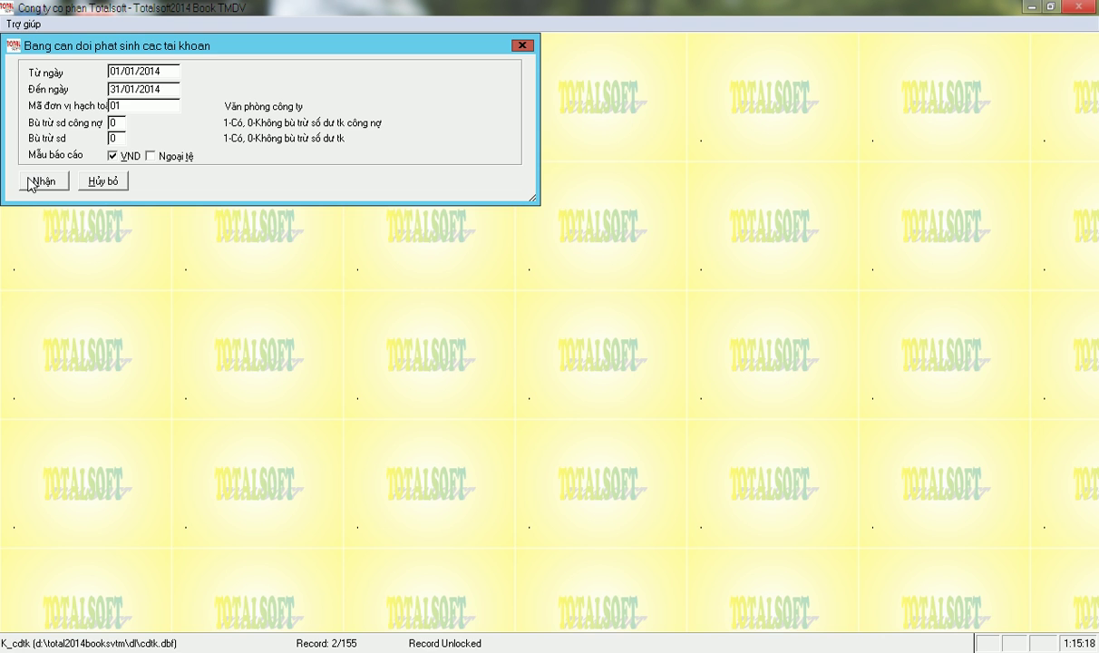
left_click(35, 182)
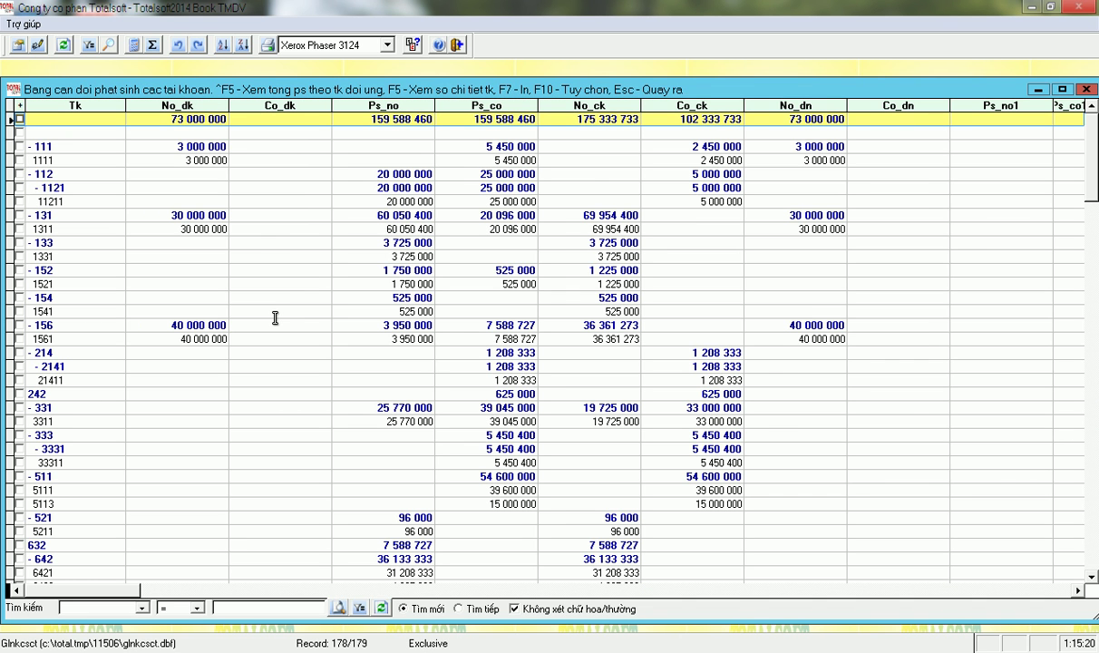
Examine the trial balance for the opening balances and period movements of accounts 242, 642 and 1331
scroll(283, 322, "down", 2)
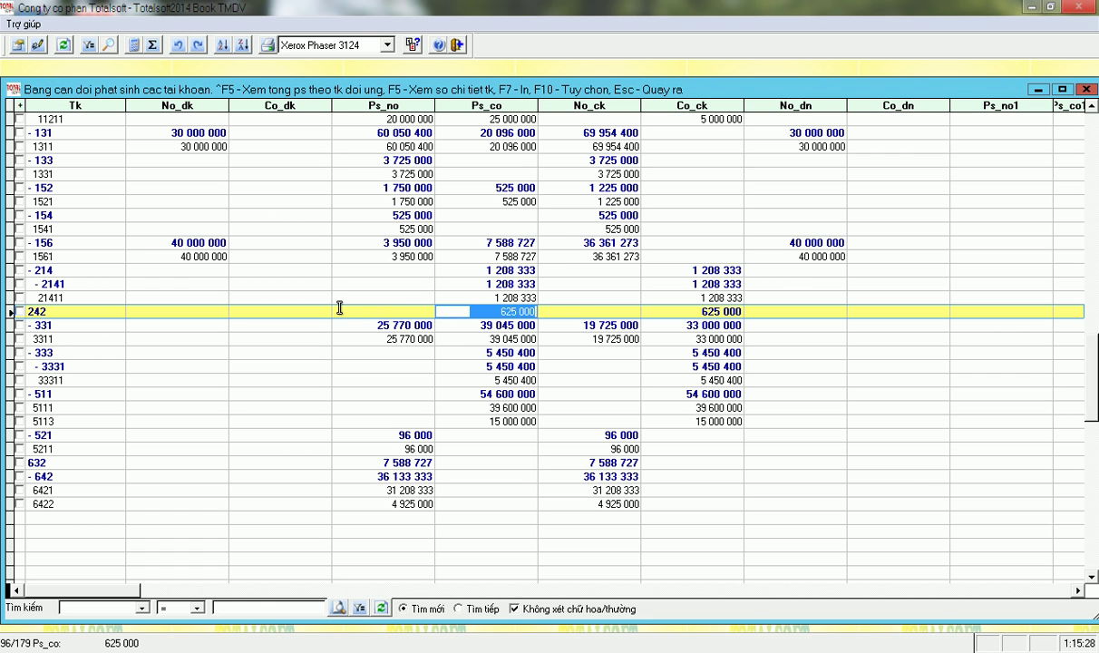
left_click(245, 311)
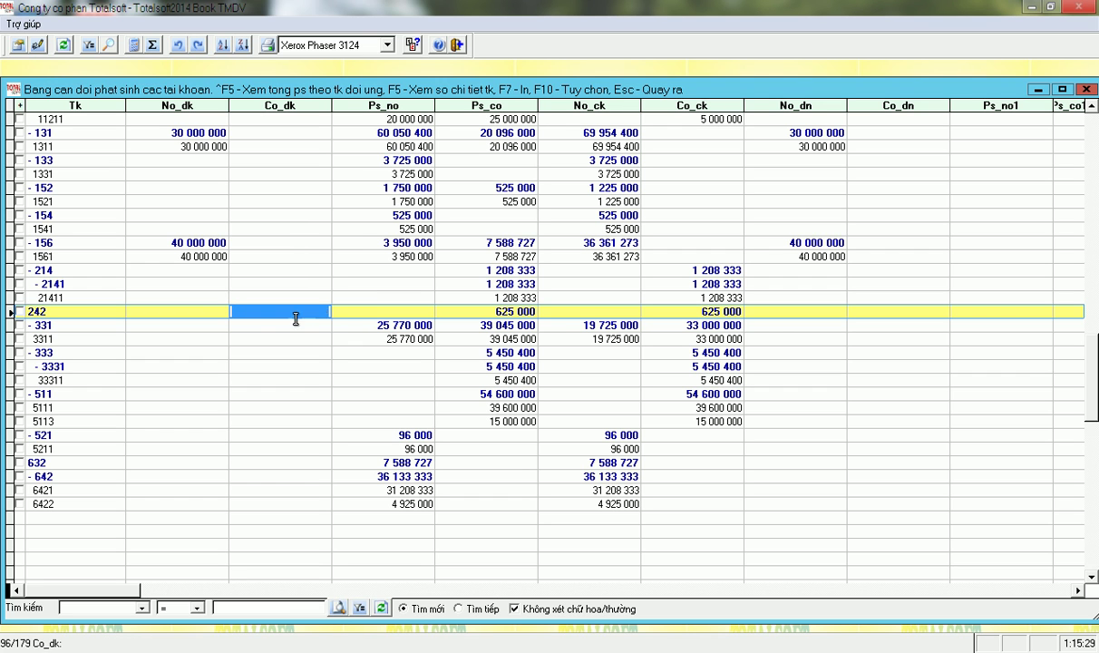
left_click(358, 311)
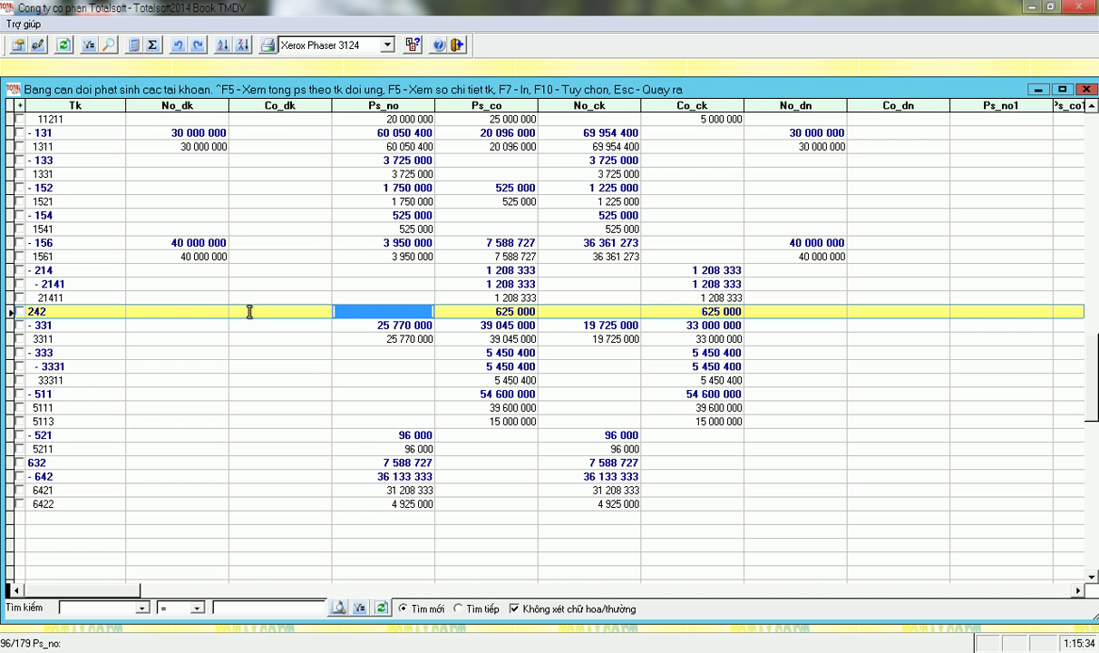
scroll(294, 229, "up", 2)
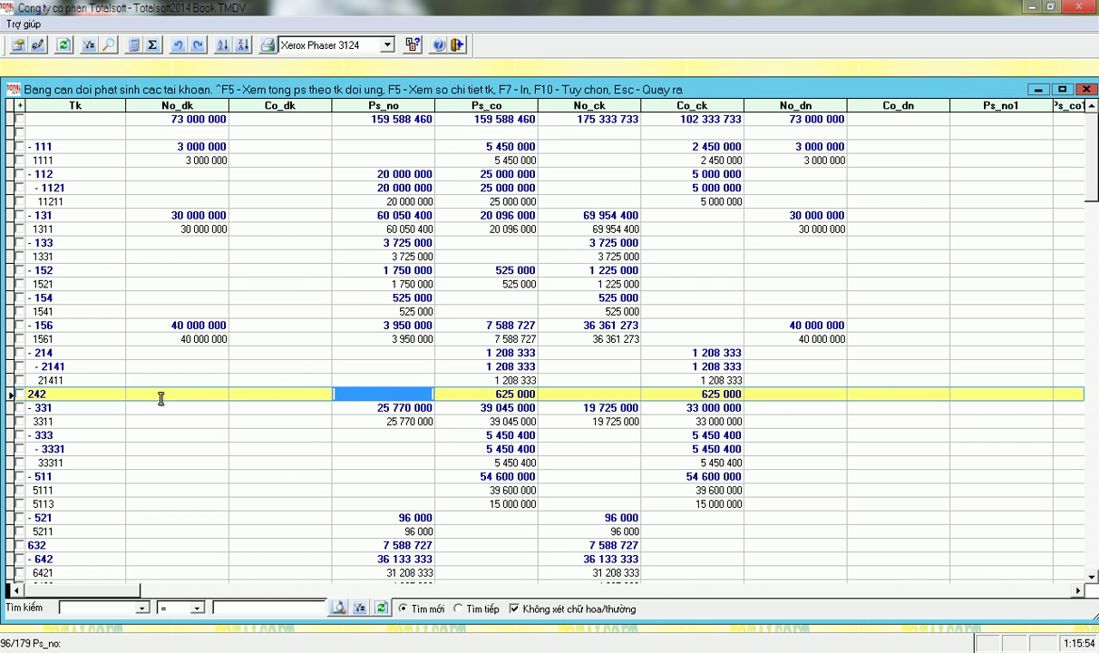
scroll(358, 408, "down", 4)
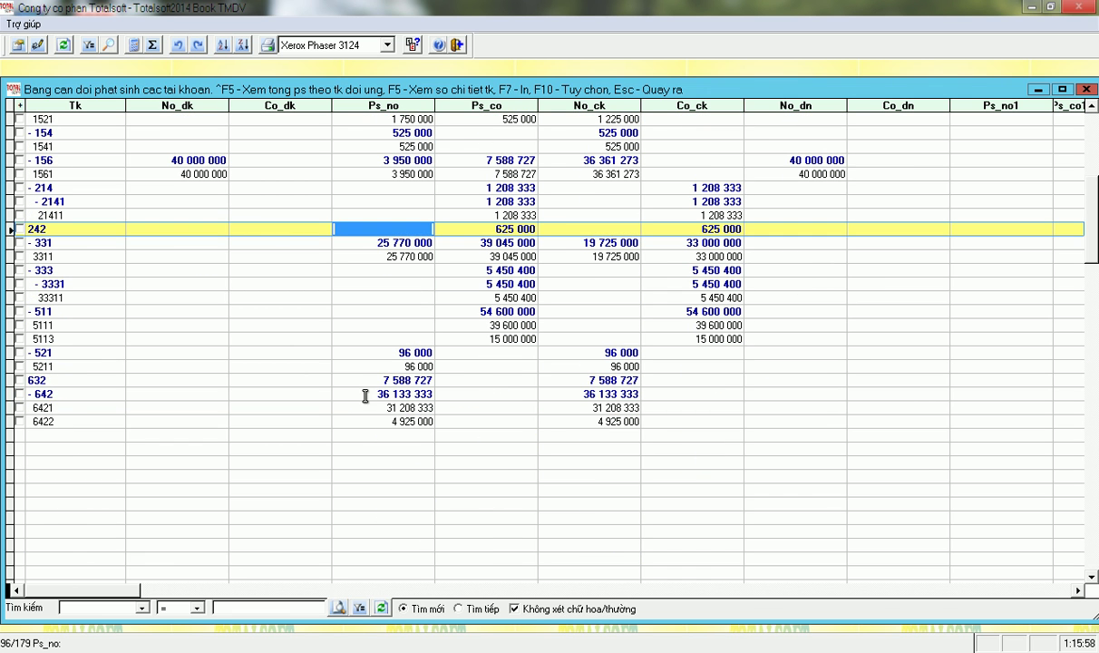
left_click(365, 395)
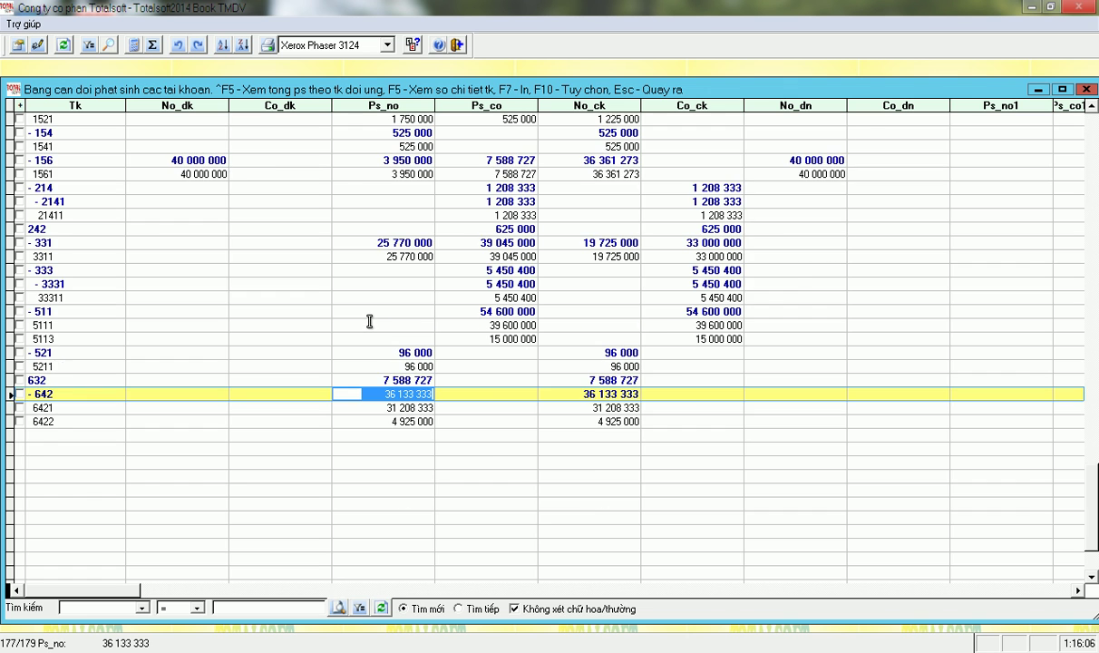
scroll(368, 318, "up", 3)
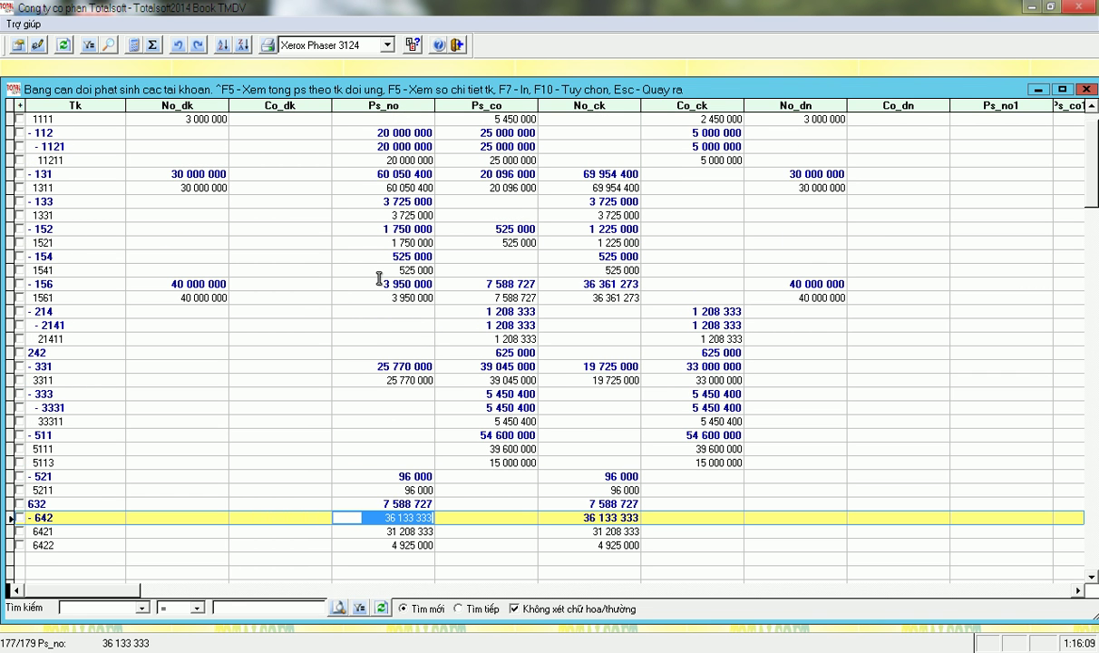
left_click(345, 215)
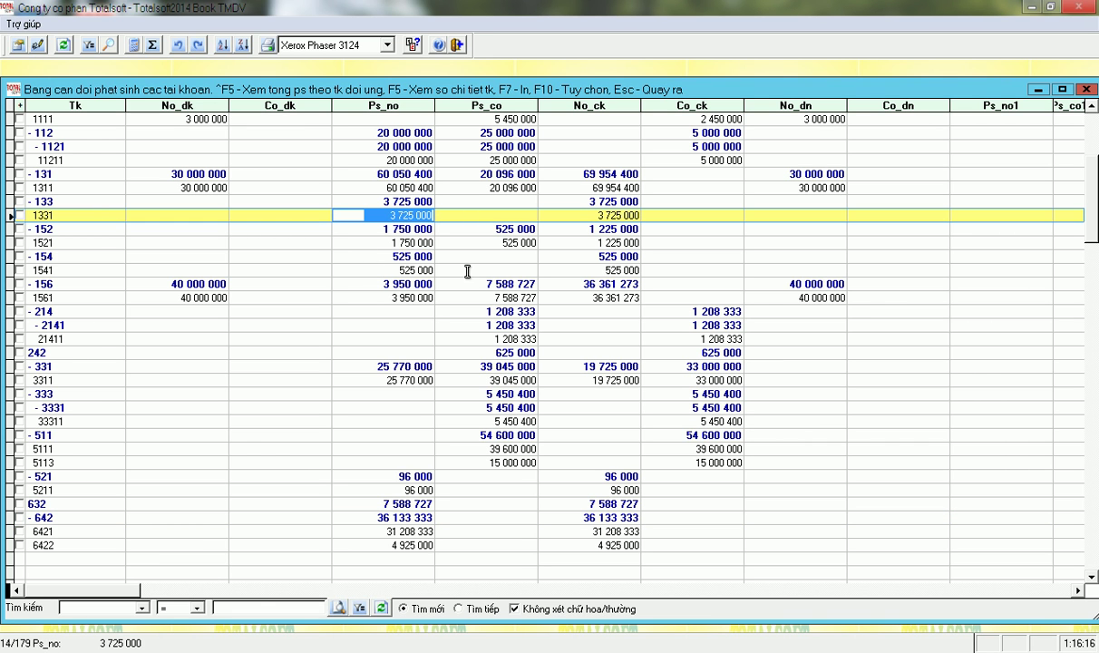
Compare the period movements of input VAT account 1331 and output VAT account 33311 in the trial balance, and close the report
left_click(465, 421)
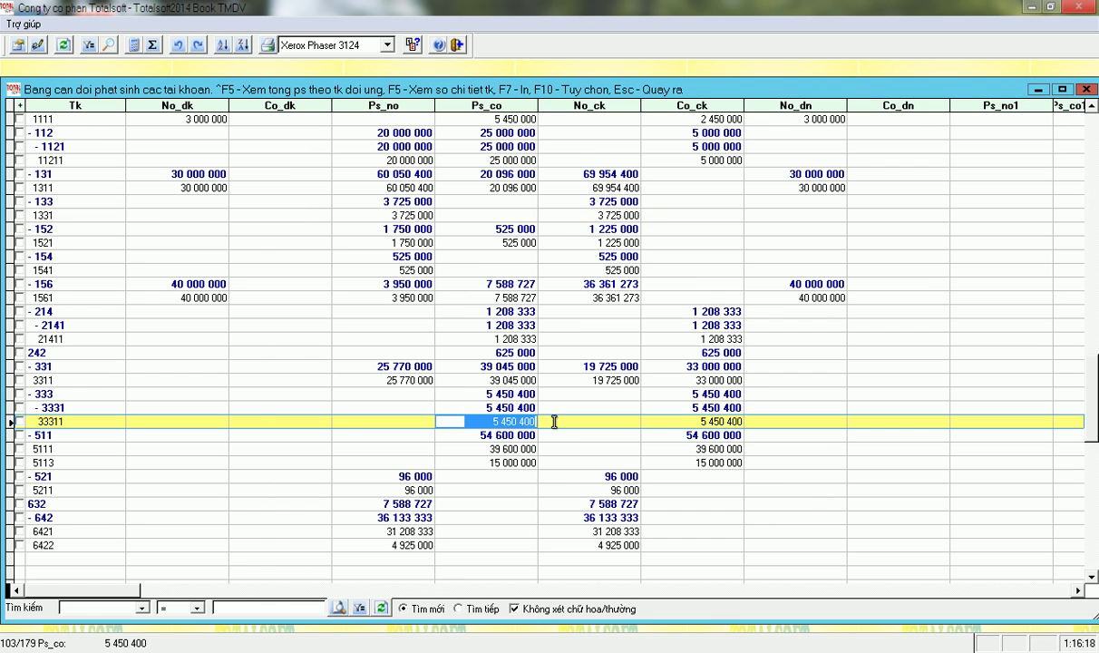
left_click(357, 215)
left_click_drag(358, 215, 451, 215)
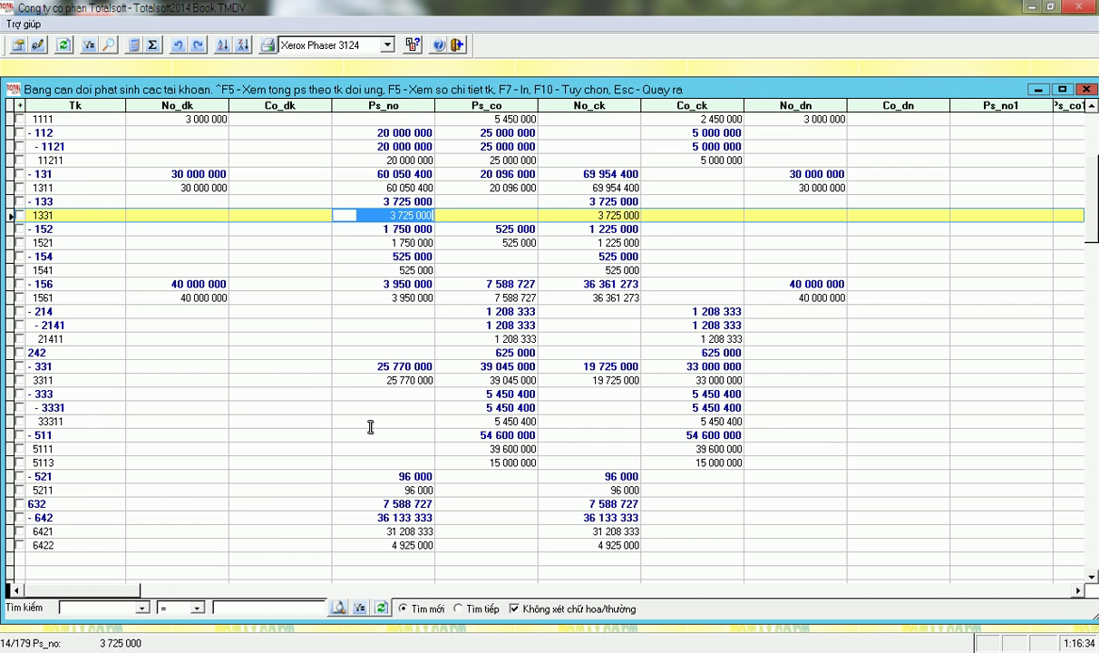
left_click(480, 422)
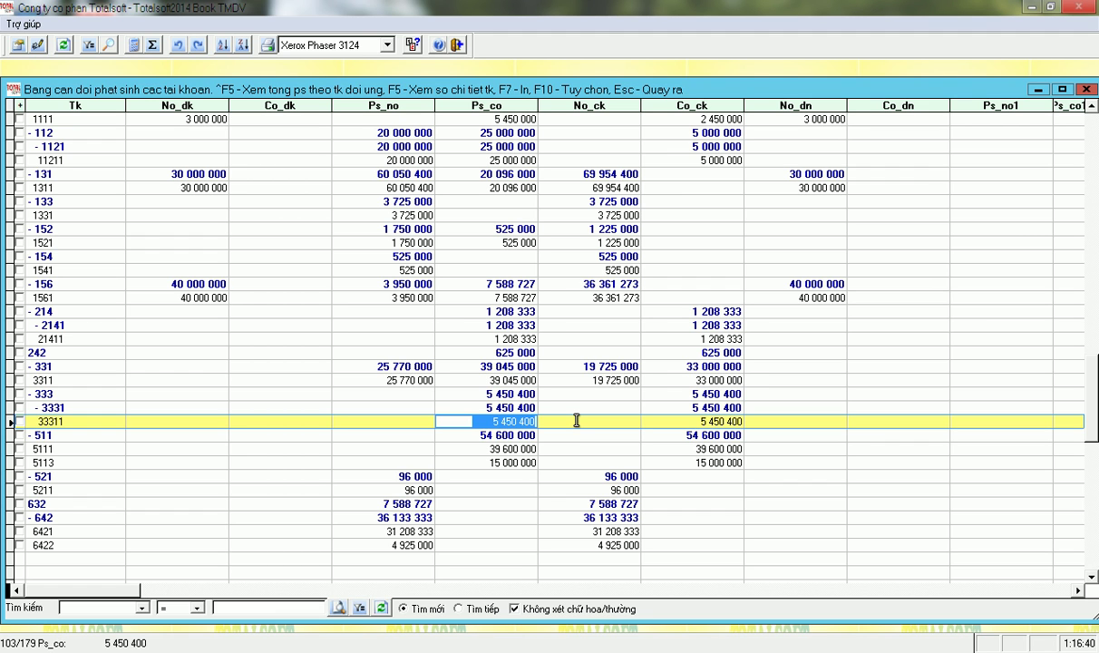
left_click(381, 215)
left_click(381, 215)
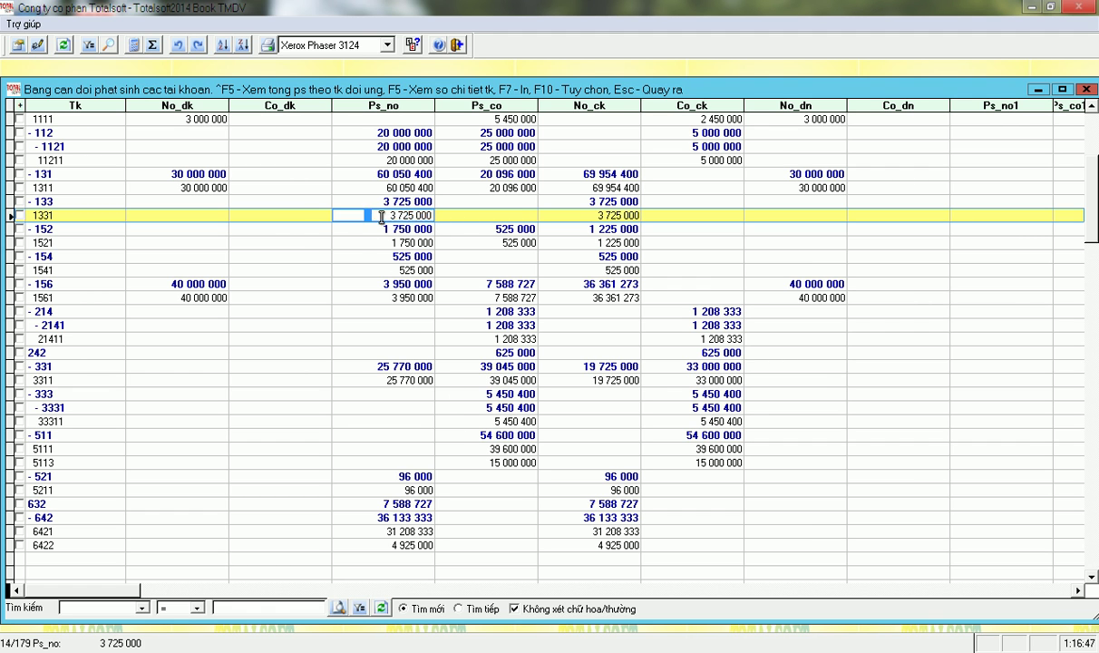
key("Escape")
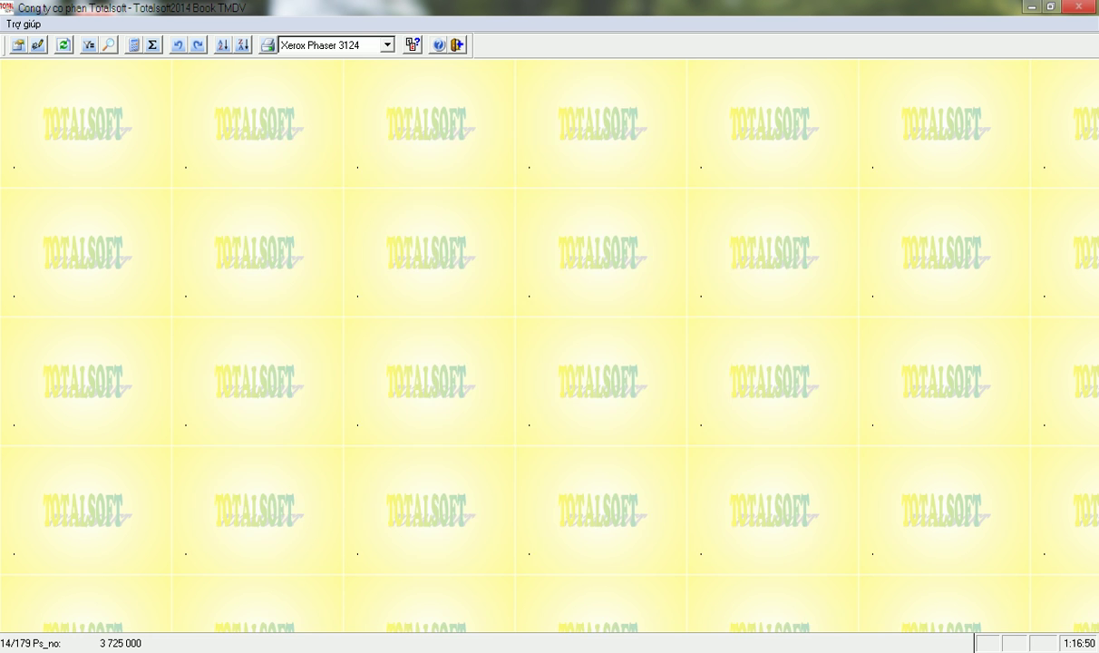
Start a new accounting voucher (Phiếu kế toán) dated 31/01/2014 with the general description "Hạch toán khấu thuế"
left_click(309, 288)
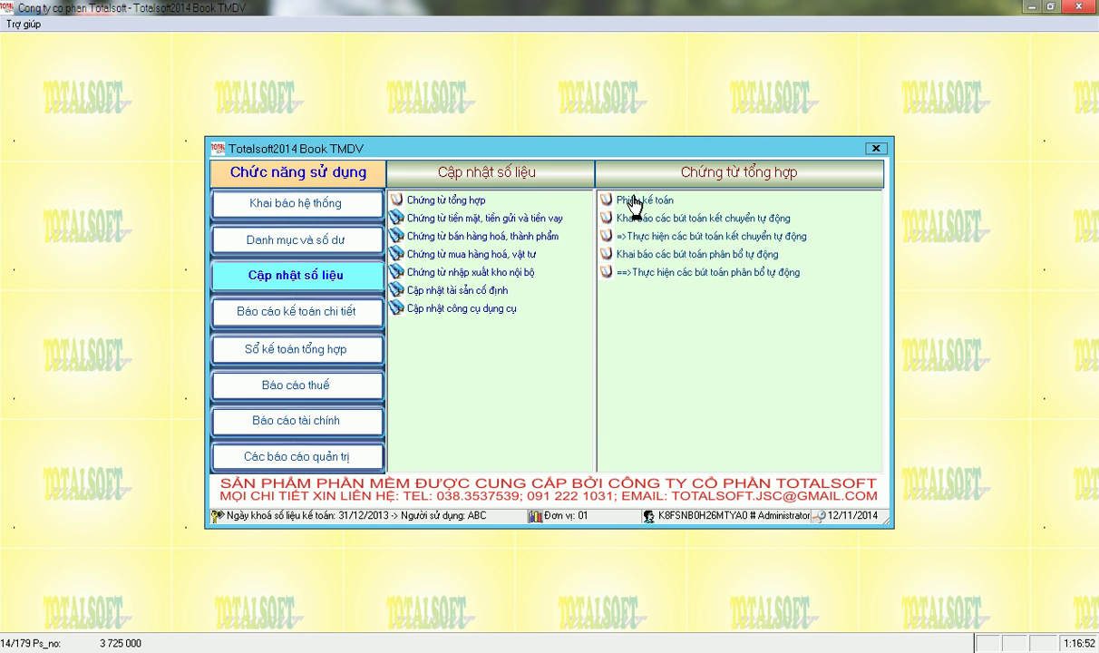
double_click(600, 196)
left_click(350, 497)
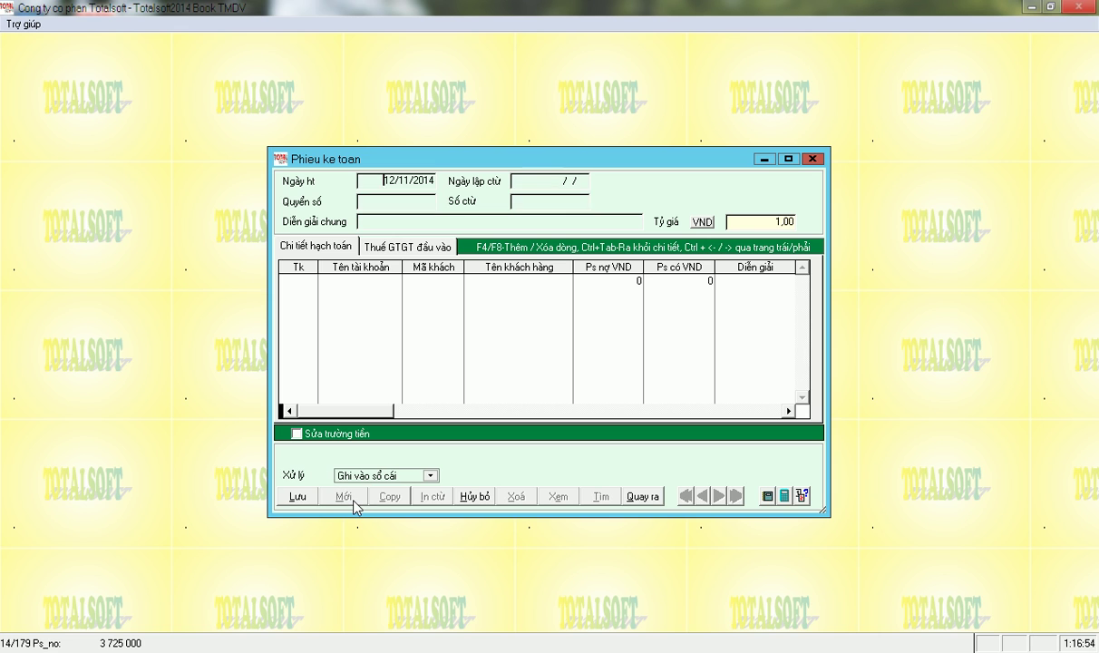
type("3101")
key("Return")
key("Return")
key("Return")
key("Return")
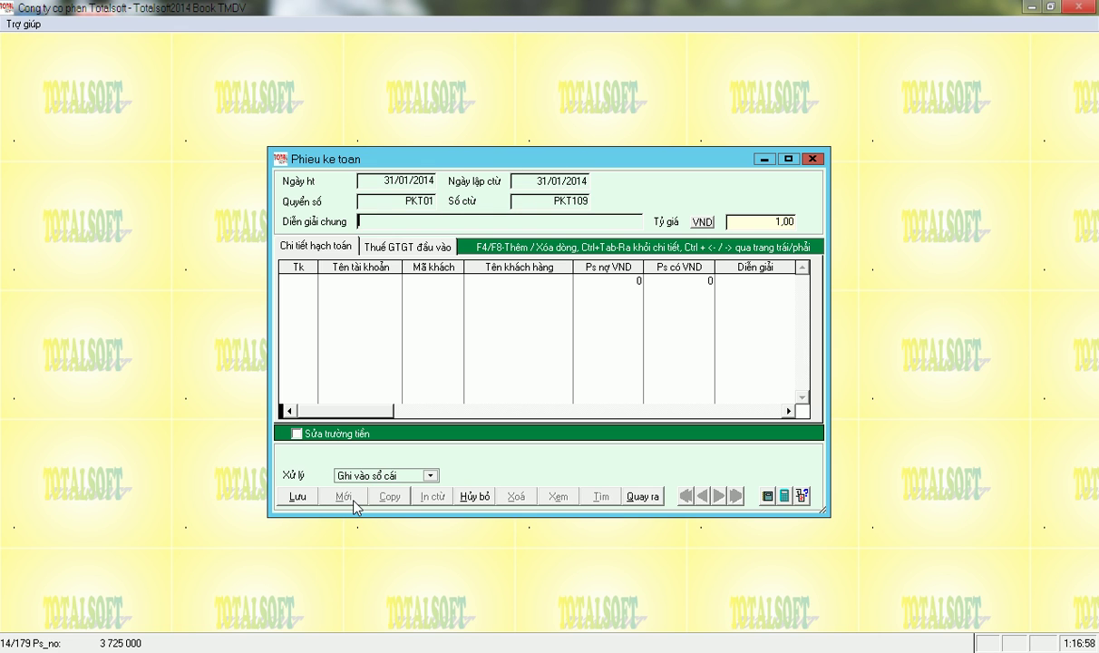
type("Hạch toán khấu thuế")
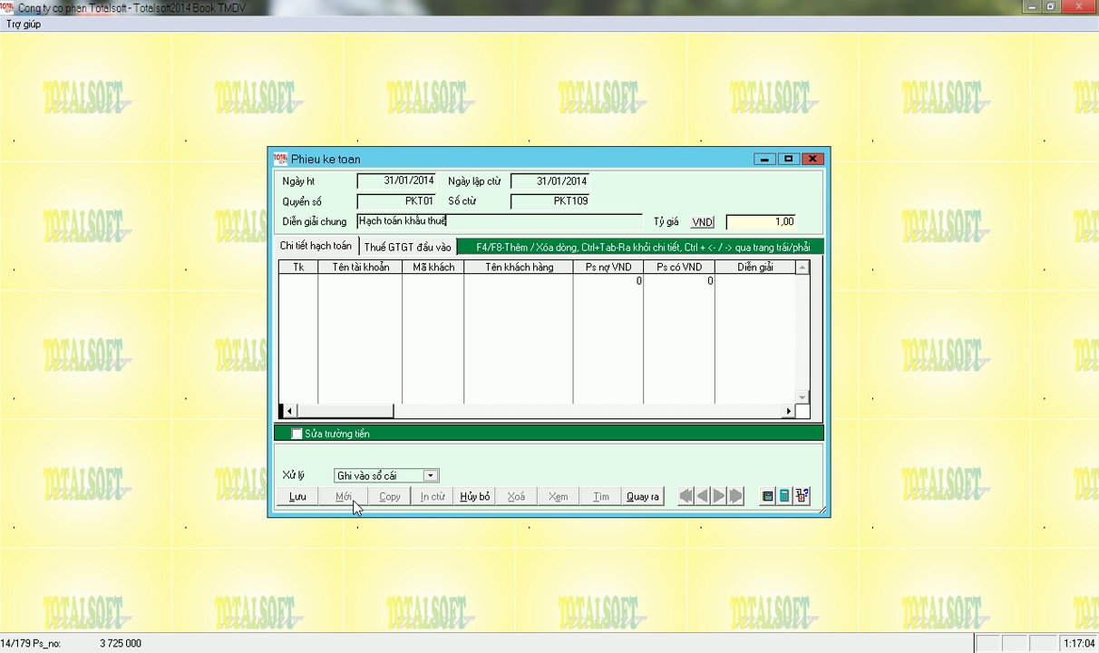
Enter a voucher line debiting account 33311 with 3 725 000 VND
key("Return")
type("33311")
key("Return")
type("3725000")
key("Return")
key("Return")
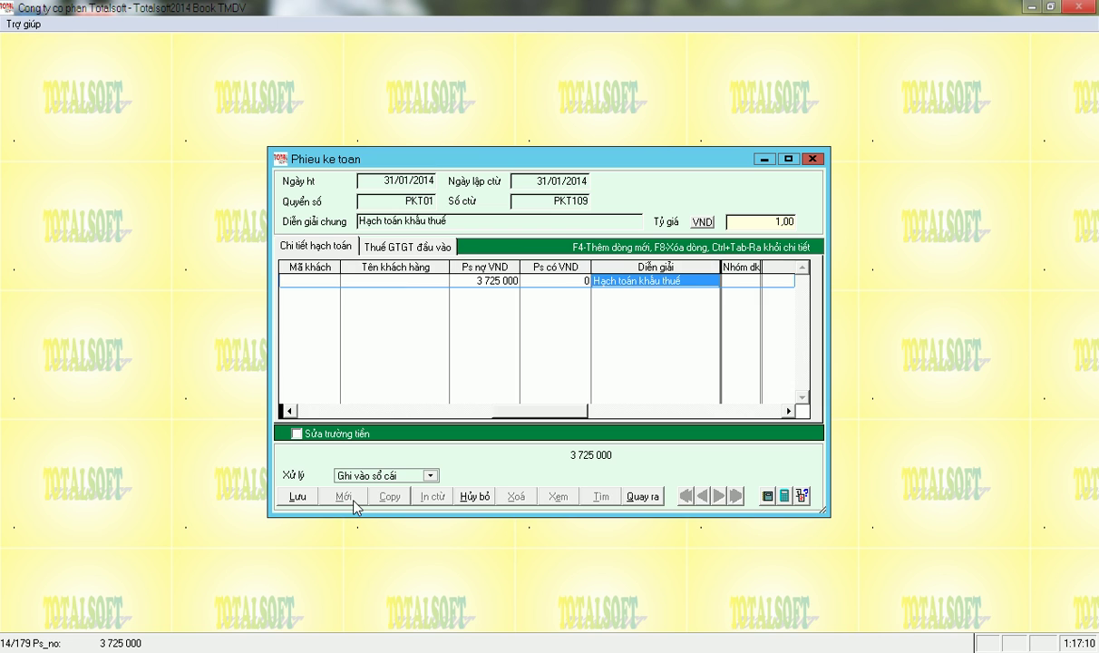
Add the offsetting line crediting account 1331 with 3 725 000 VND, then save and close the voucher
key("Return")
type("1331")
key("Return")
key("Return")
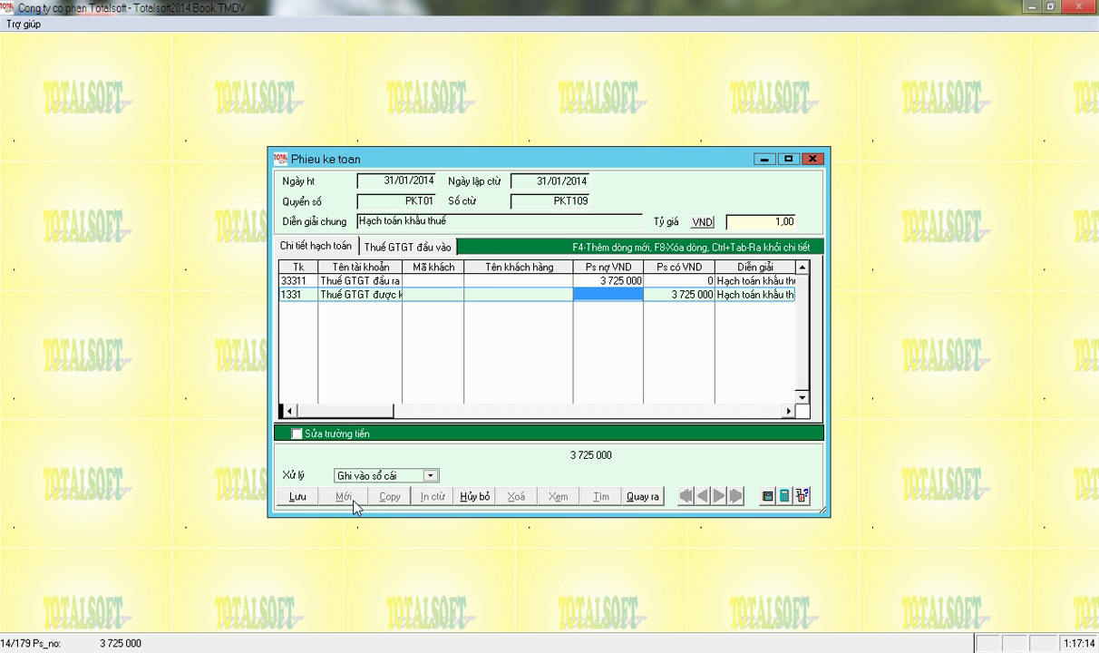
key("Return")
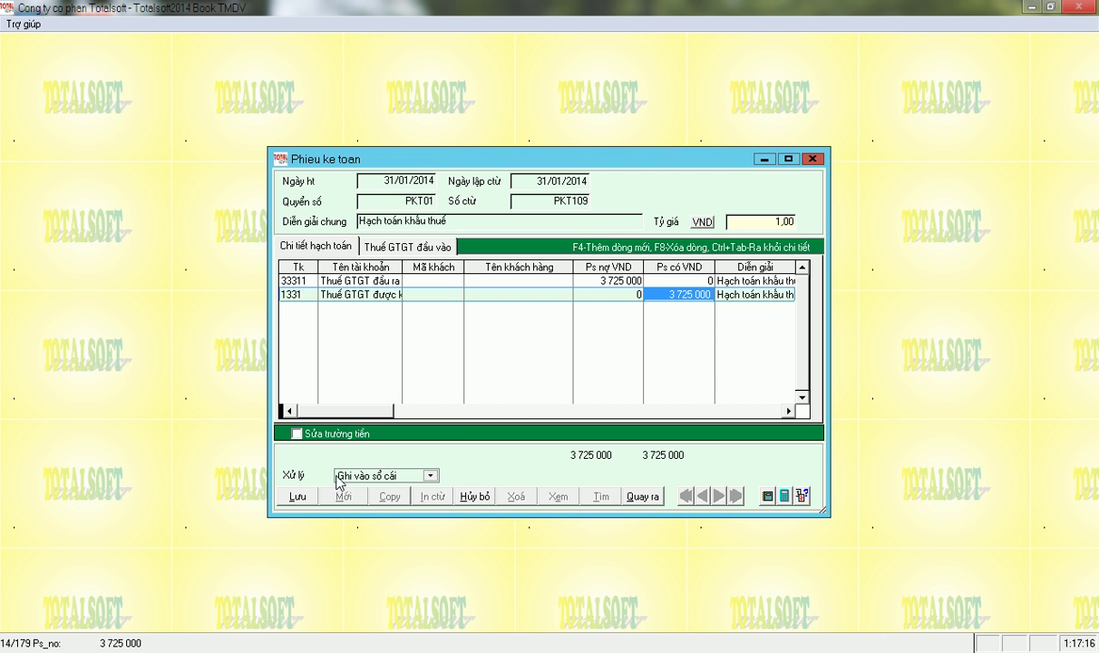
left_click(294, 495)
key("Escape")
Regenerate the trial balance in VND for unit 01 from 01/01/2014 to 31/01/2014
left_click(508, 370)
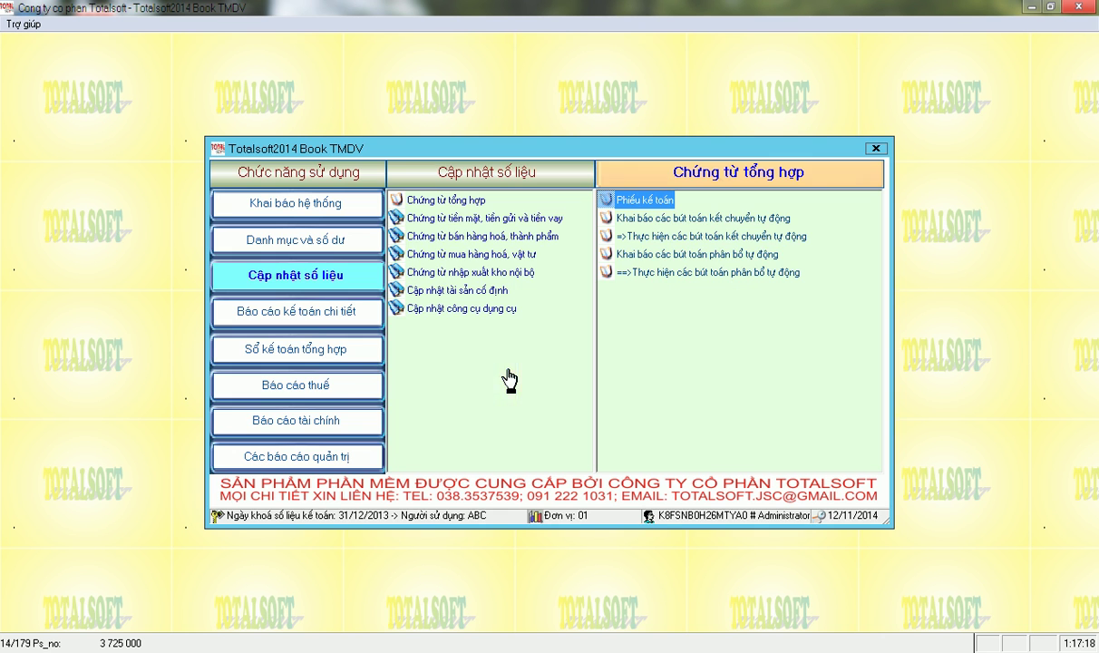
left_click(299, 417)
double_click(616, 199)
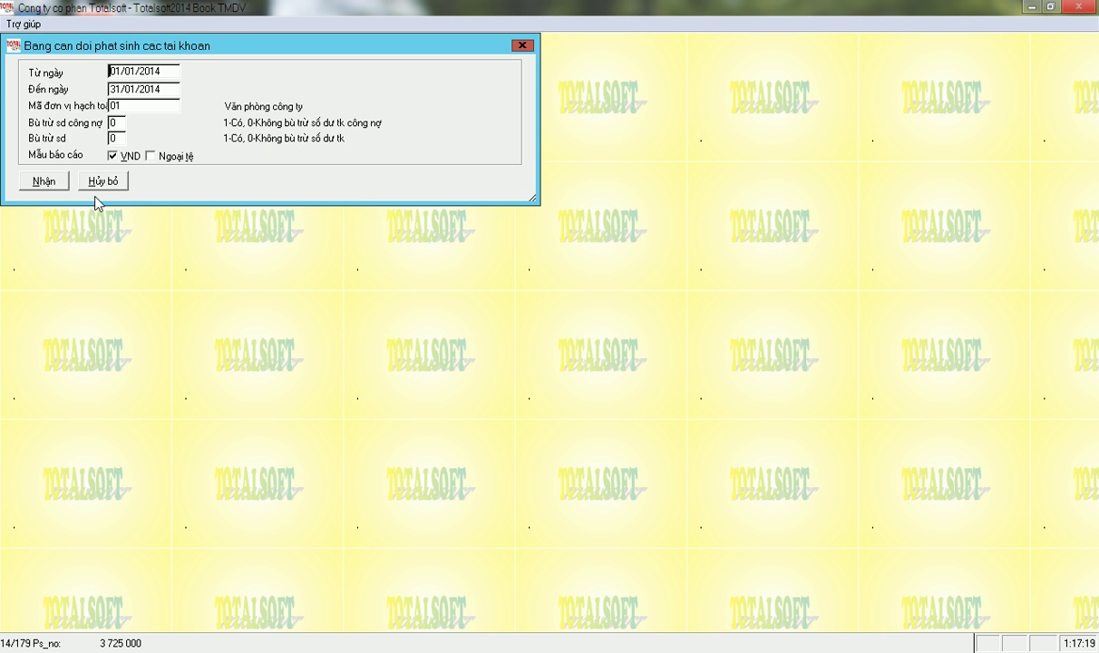
left_click(29, 183)
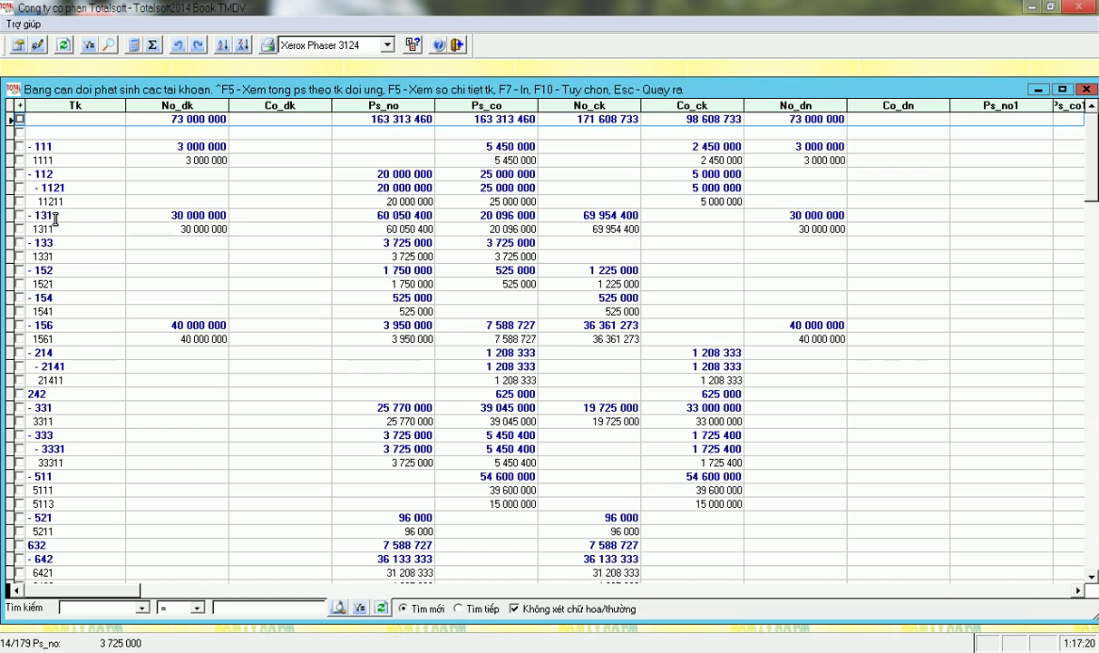
Check the closing balances of VAT accounts 1331 and 33311 in the new trial balance, and close the report
left_click(581, 256)
scroll(468, 288, "down", 3)
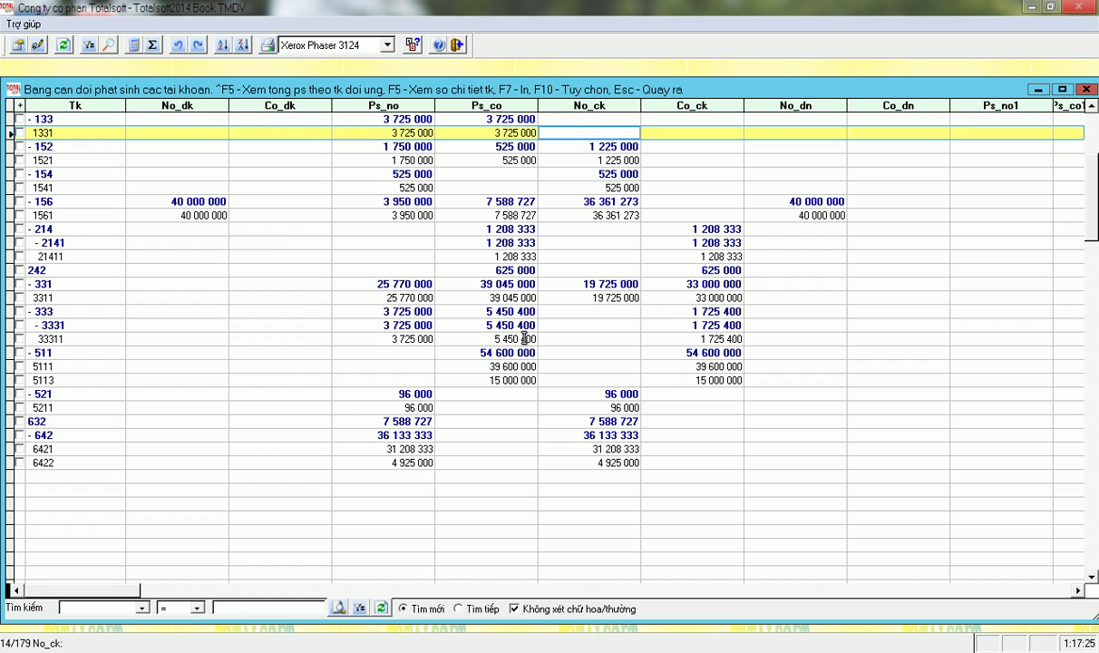
left_click(685, 338)
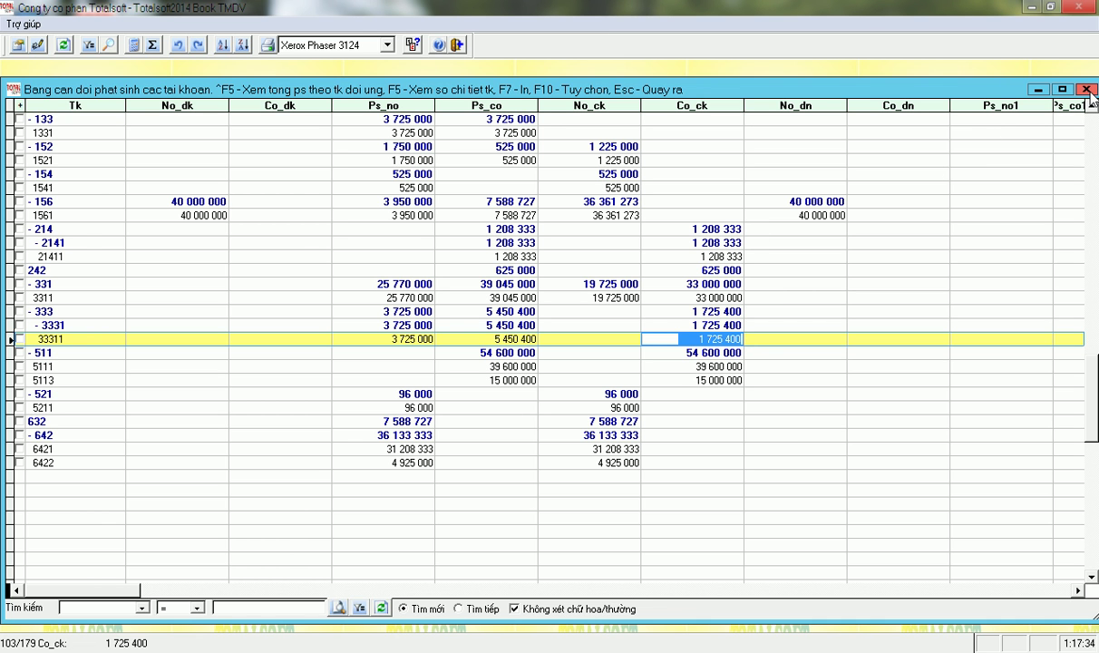
key("Escape")
Open the list for declaring automatic closing entries (Khai báo các bút toán kết chuyển tự động)
left_click(326, 279)
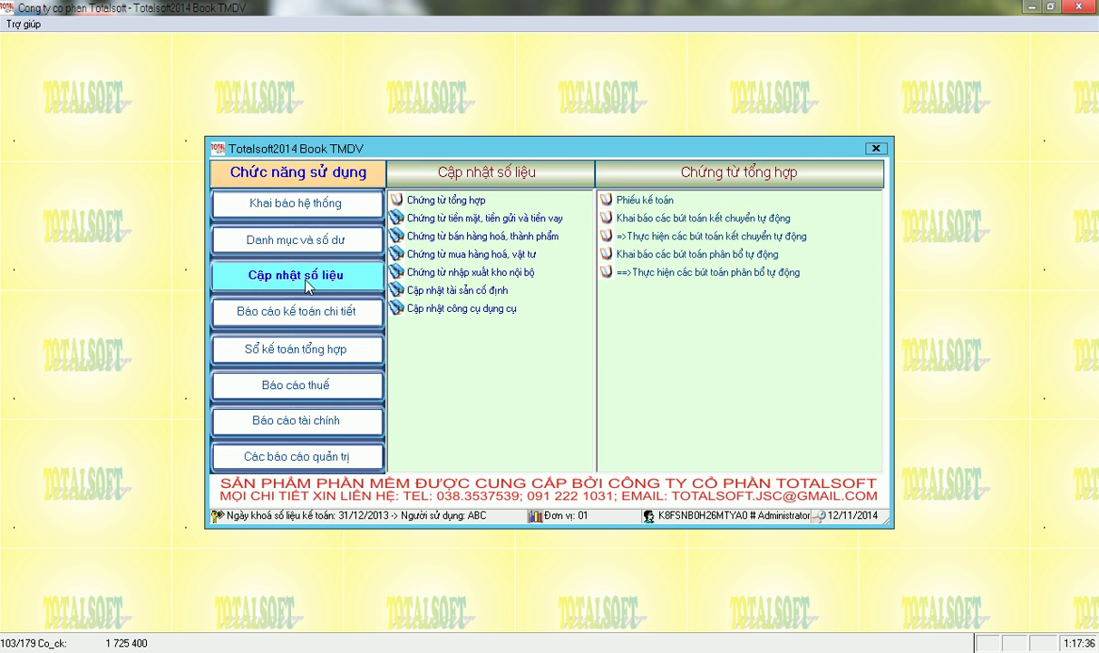
double_click(648, 218)
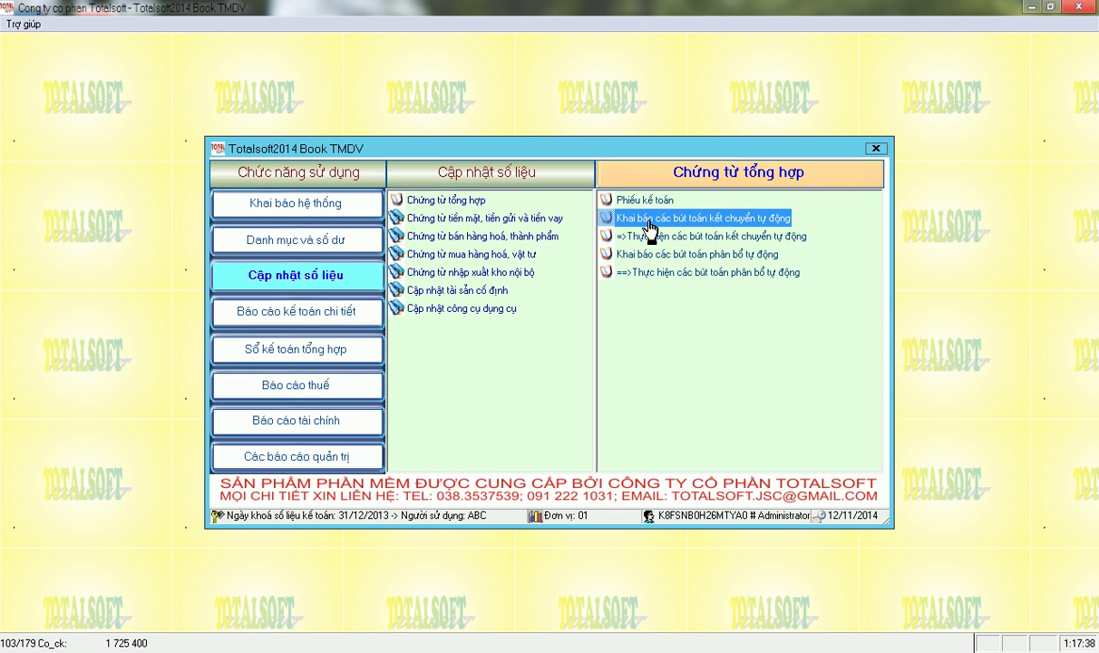
key("Return")
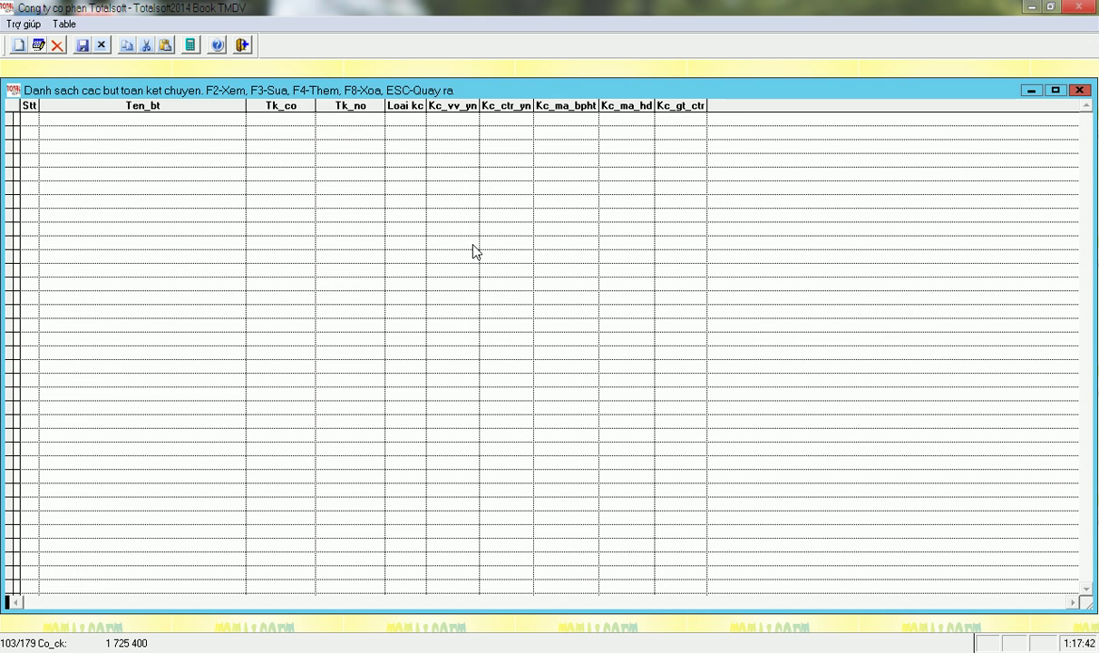
Add a closing entry named "K/c chi phí tài chính" with debit account 911 and credit account 635
key("F4")
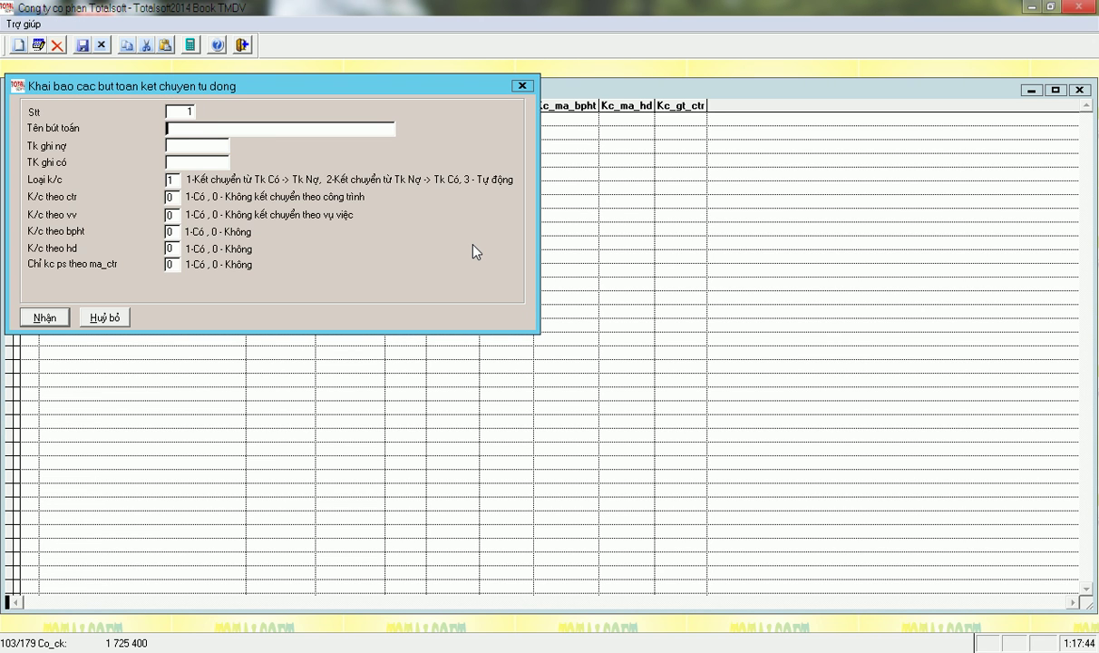
type("K/c chi phí tài chính")
key("Return")
type("911")
key("Return")
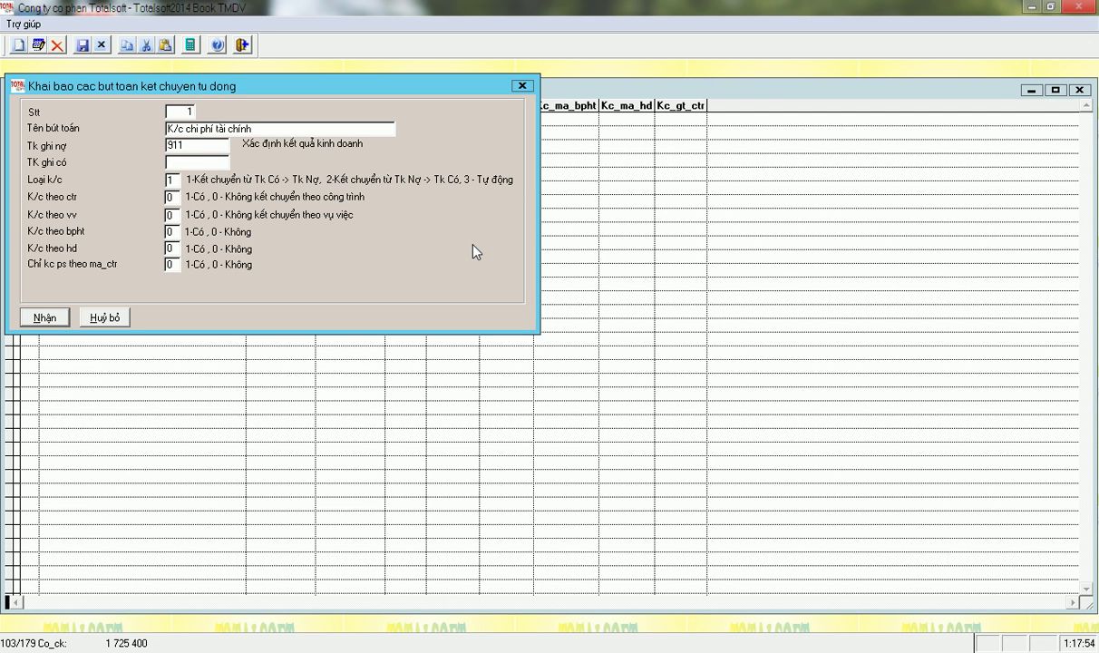
type("635")
key("Return")
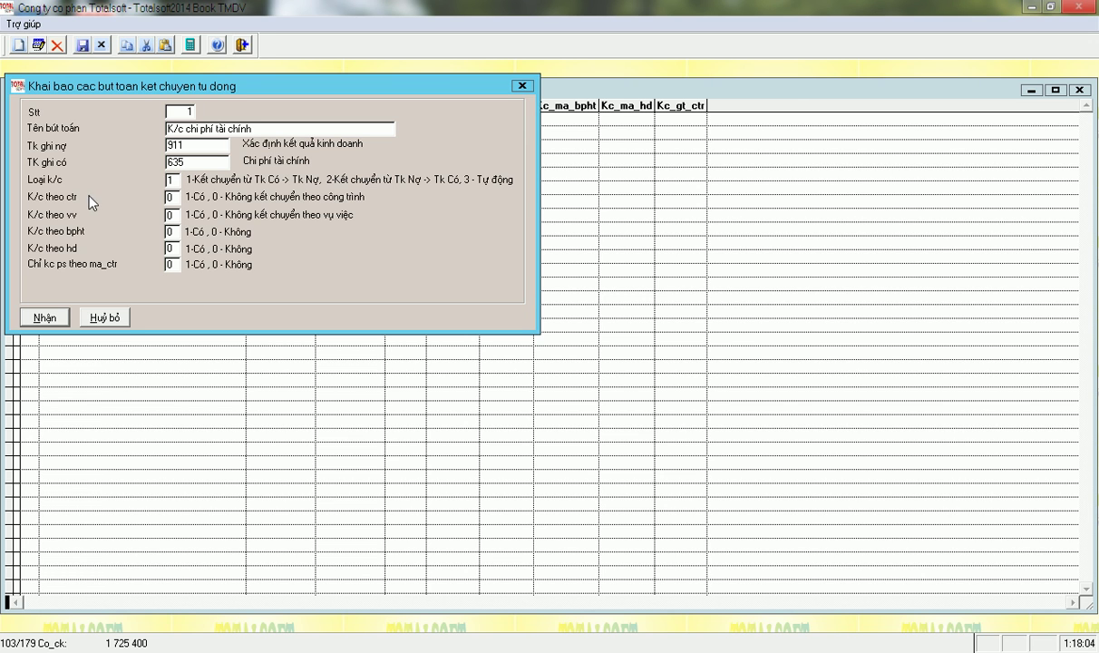
Save the financial expense closing entry with transfer type 1 and all breakdown options at 0
key("Up")
key("Up")
key("Down")
key("Down")
key("Return")
key("Return")
key("Return")
key("Return")
key("Return")
key("Return")
Add a second closing entry and name it "K/c chi phí quản lý doanh nghiệp"
key("F4")
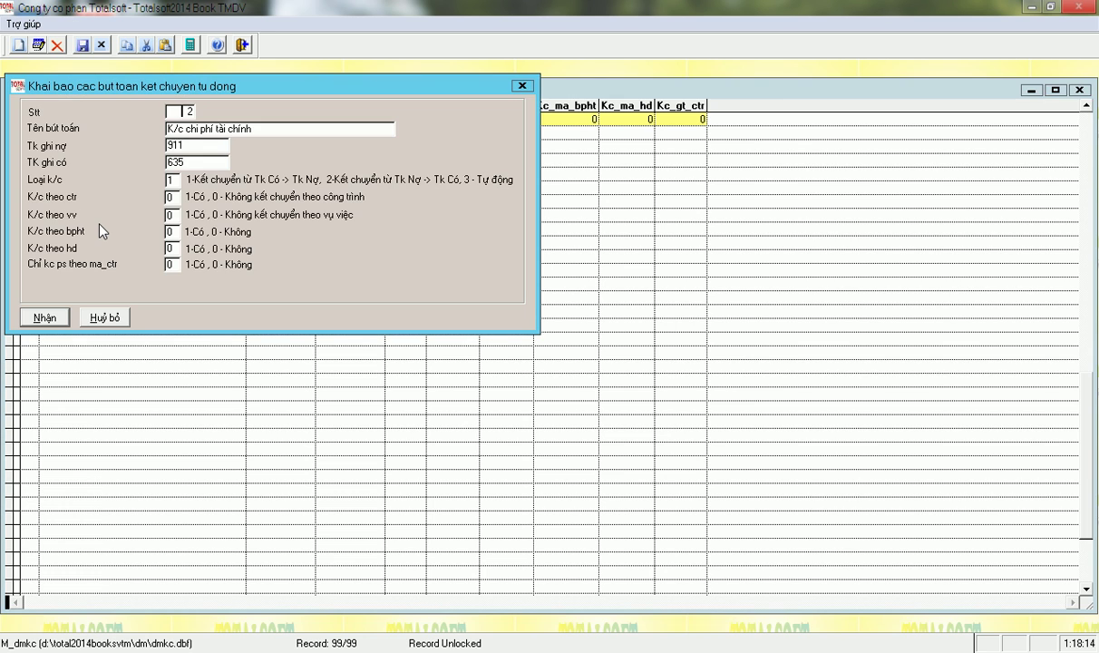
key("BackSpace")
key("BackSpace")
key("BackSpace")
key("BackSpace")
key("BackSpace")
key("BackSpace")
key("BackSpace")
key("BackSpace")
key("BackSpace")
key("BackSpace")
type("quna")
key("BackSpace")
key("BackSpace")
type("ản lý doanh nghiệp")
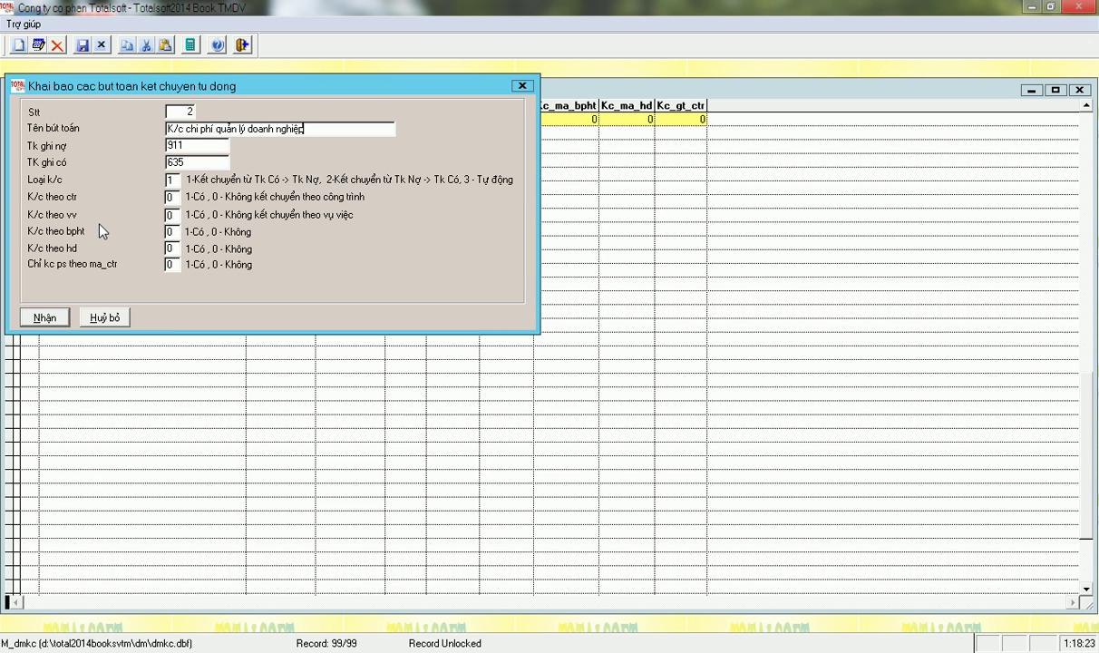
Set the second entry's credit account to 642, keeping debit account 911, type 1 and breakdown options 0, and save it
key("Return")
key("Return")
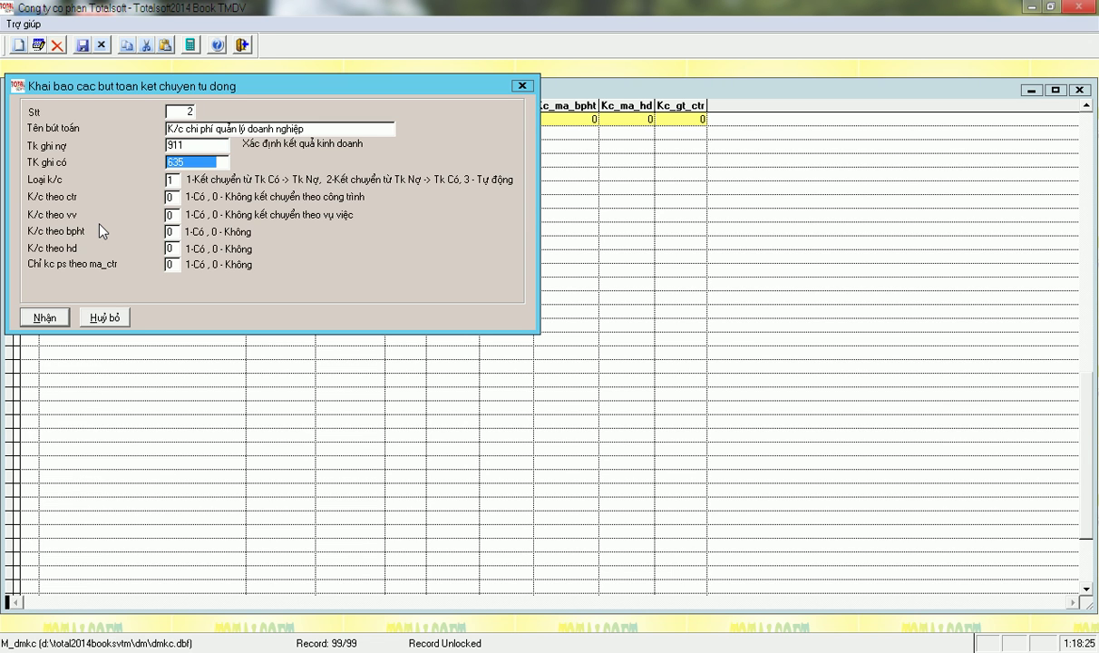
key("End")
key("BackSpace")
key("BackSpace")
key("BackSpace")
type("642")
key("Return")
key("Return")
key("Return")
key("Return")
key("Return")
key("Return")
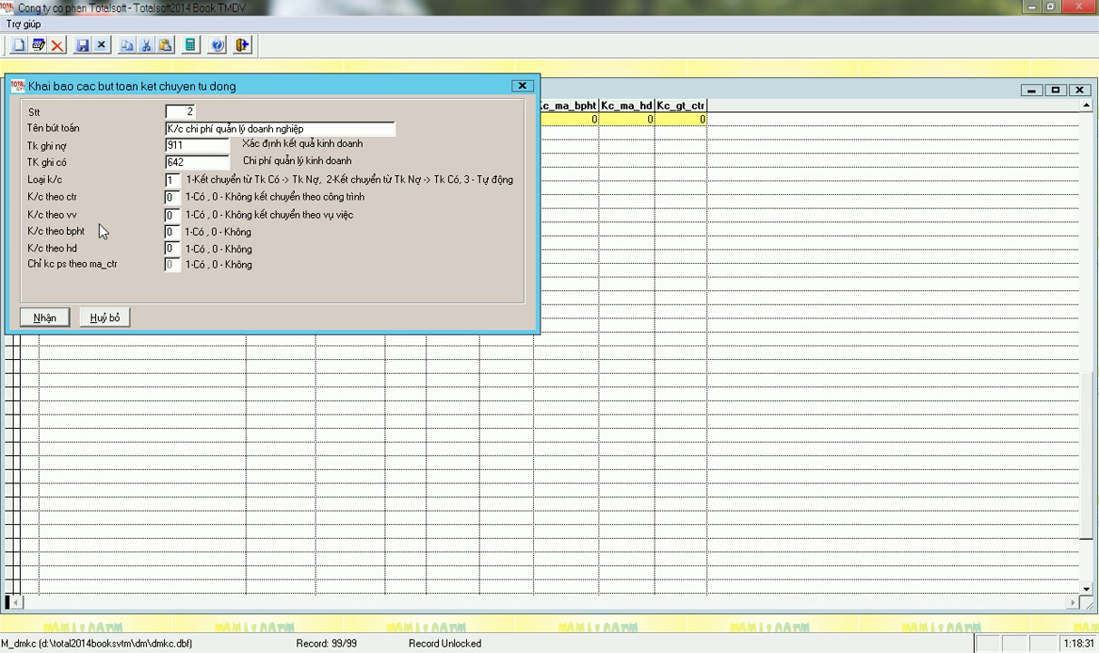
key("Return")
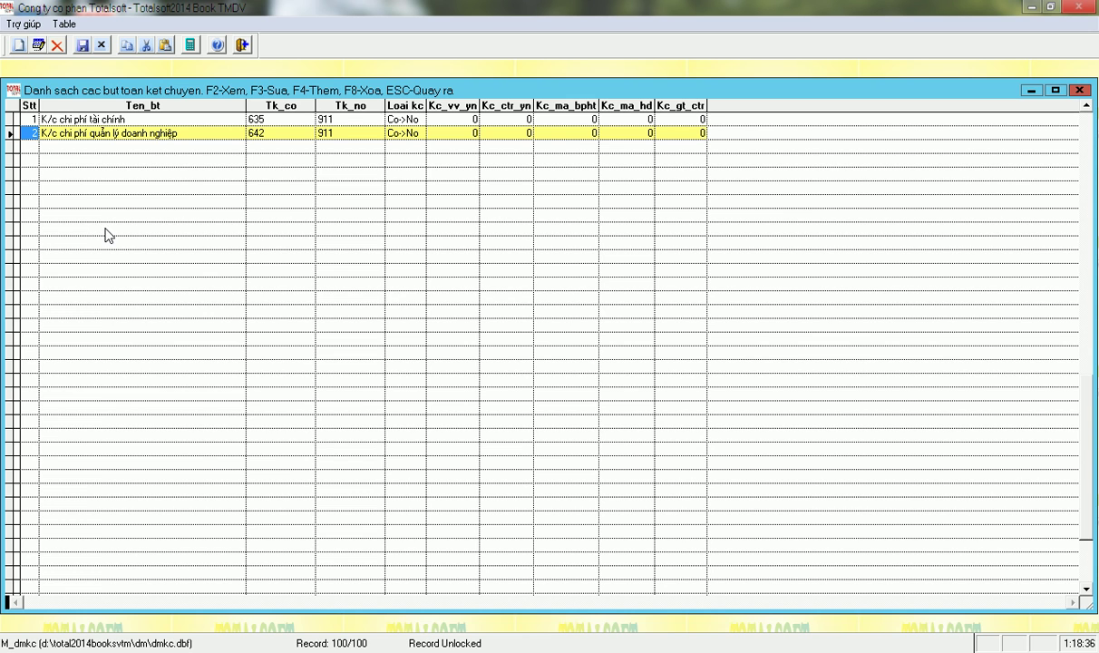
Add a third closing entry and name it "K/c chi phí khác"
key("F4")
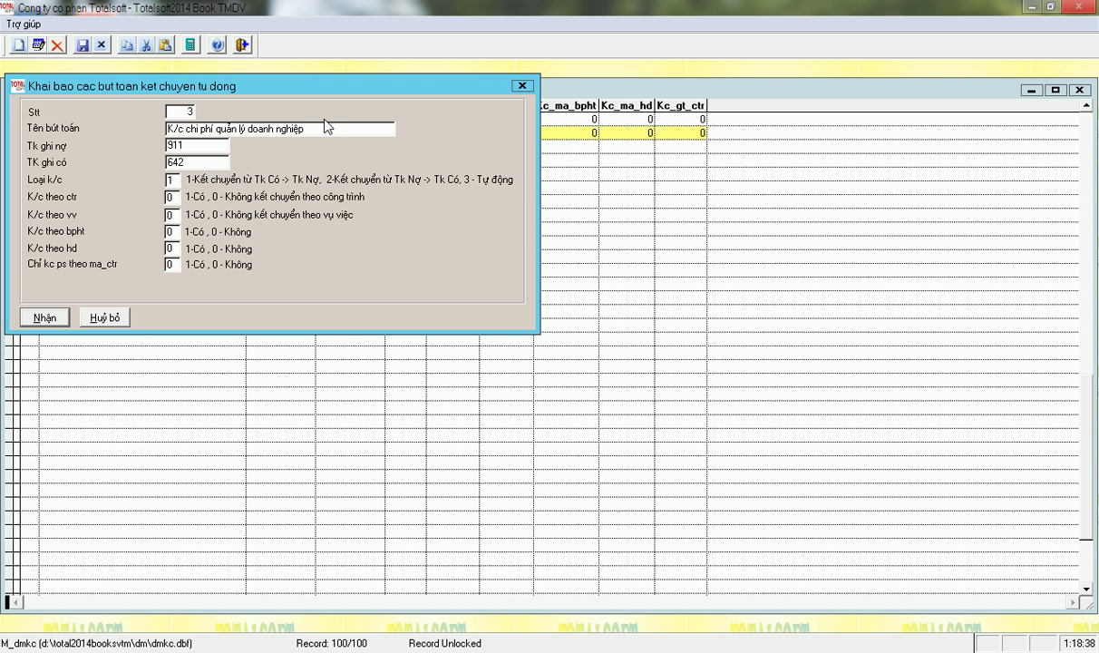
key("End")
key("BackSpace")
key("BackSpace")
key("BackSpace")
key("BackSpace")
key("BackSpace")
key("BackSpace")
key("BackSpace")
key("BackSpace")
key("BackSpace")
key("BackSpace")
key("BackSpace")
key("BackSpace")
key("BackSpace")
key("BackSpace")
key("BackSpace")
key("BackSpace")
key("BackSpace")
key("BackSpace")
key("BackSpace")
key("BackSpace")
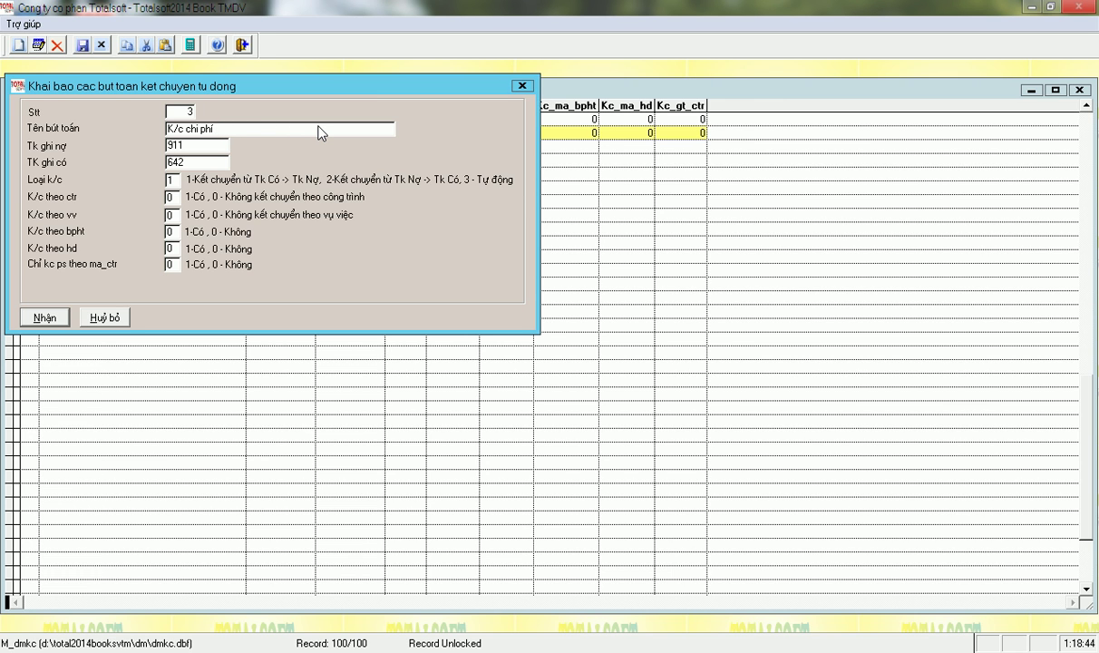
type("ta")
left_click_drag(309, 91, 329, 169)
left_click(257, 207)
key("BackSpace")
key("BackSpace")
key("BackSpace")
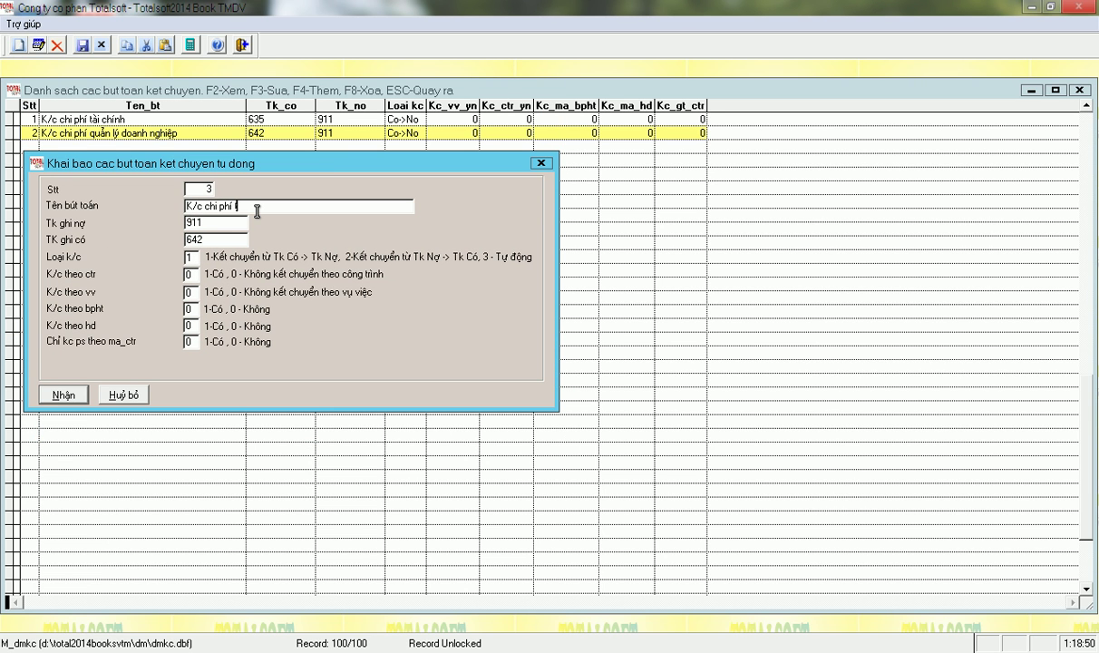
type("khác")
Set the third entry's credit account to 811, keeping debit account 911, type 1 and breakdown options 0, and save it
key("Return")
key("Return")
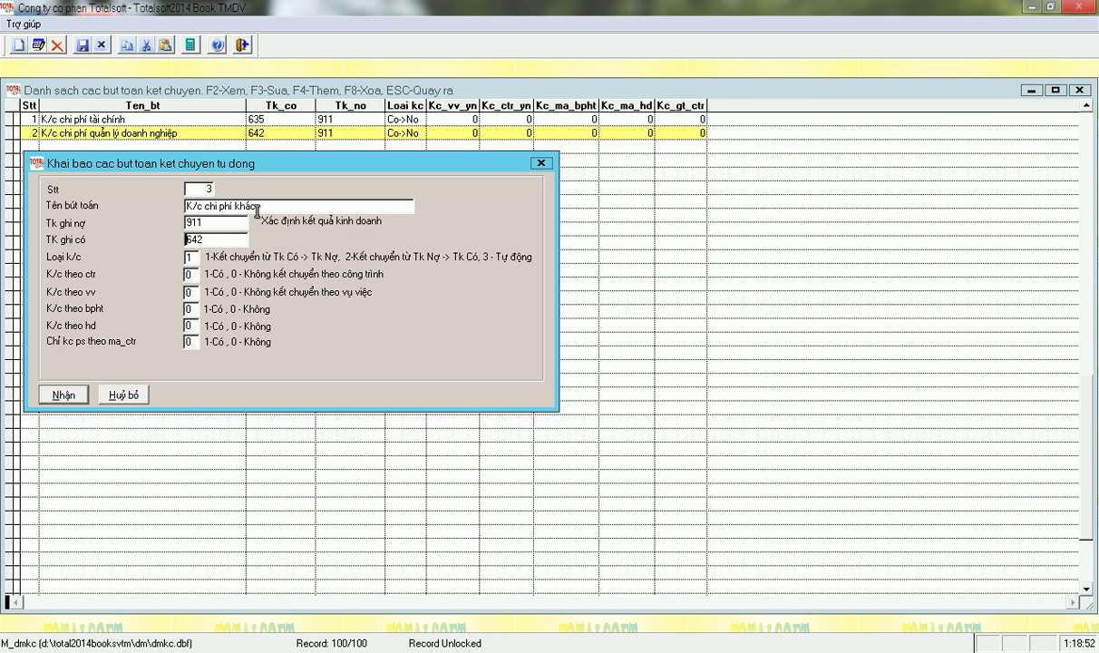
type("811")
key("Return")
key("Return")
key("Return")
key("Return")
key("Return")
key("Return")
key("Return")
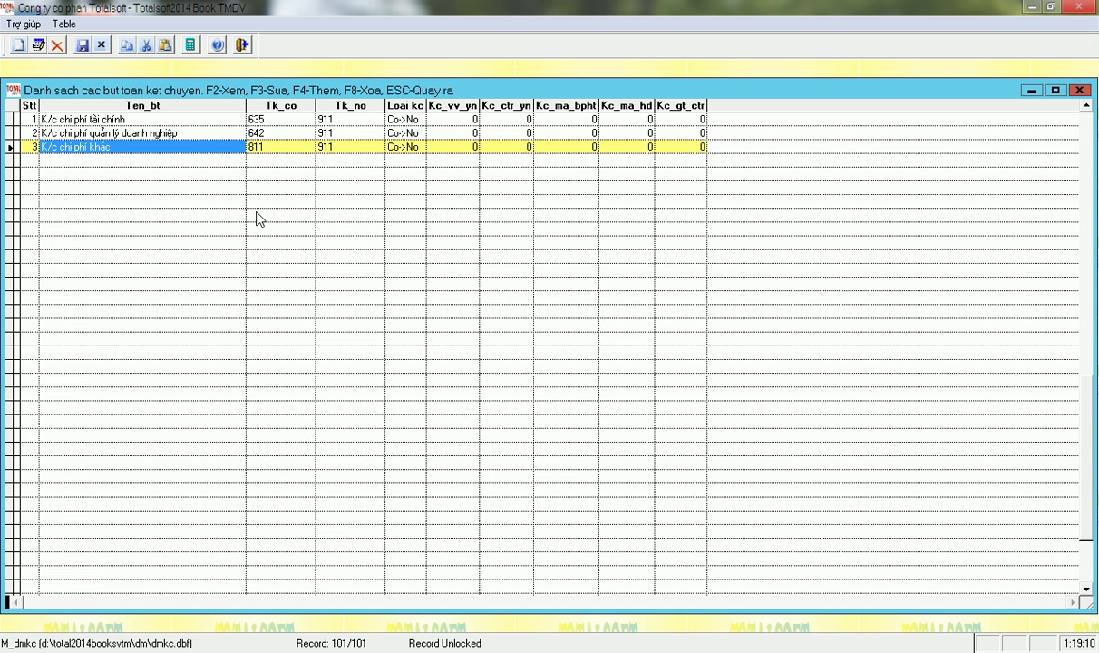
Add a fourth closing entry and name it "K/c chiết khấu, giảm giá"
key("F4")
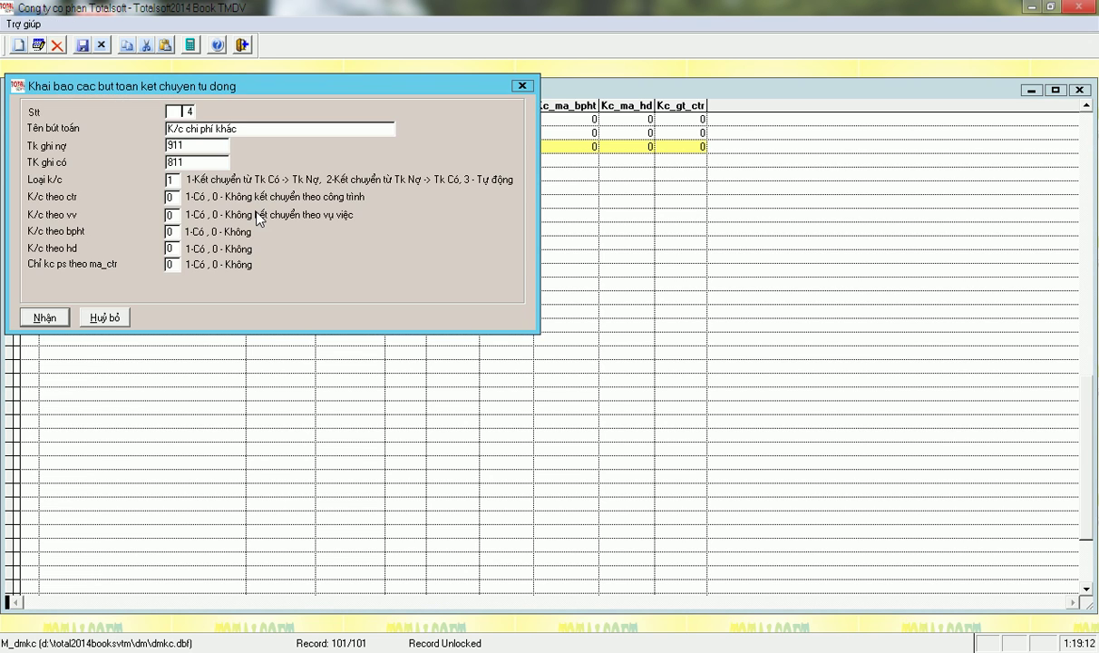
key("End")
key("BackSpace")
key("BackSpace")
key("BackSpace")
key("BackSpace")
key("BackSpace")
key("BackSpace")
key("BackSpace")
key("BackSpace")
key("BackSpace")
key("BackSpace")
key("BackSpace")
key("BackSpace")
key("BackSpace")
type("chiết khấu, giảm giá")
key("Return")
key("Return")
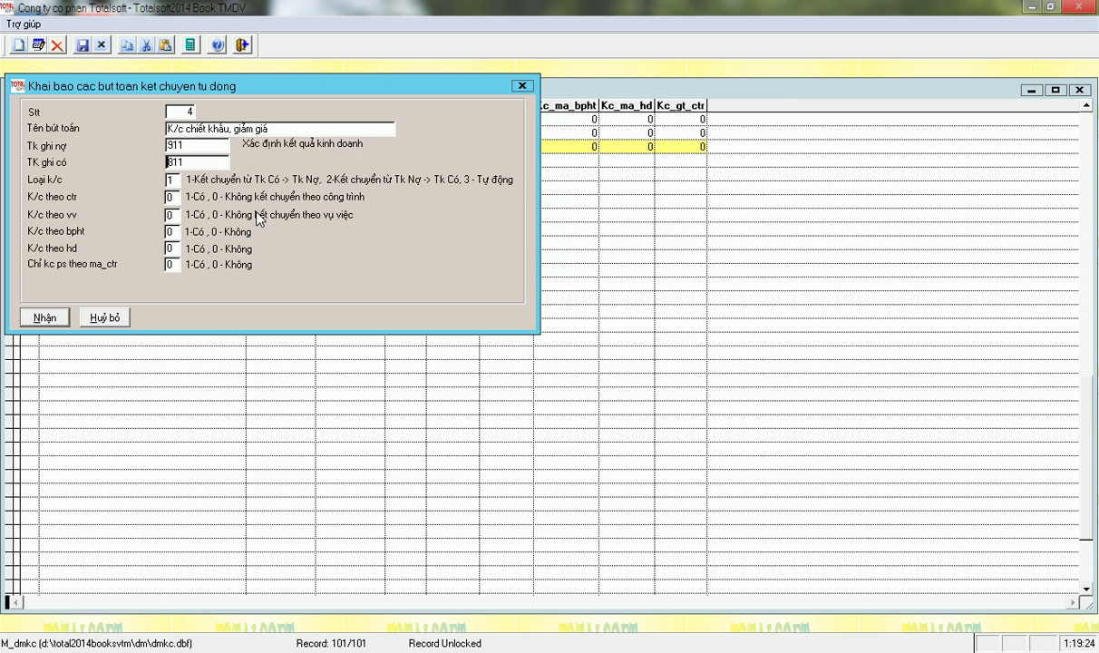
Set the fourth entry's credit account to 521 and debit account to 511, keep type 1 and breakdown options 0, and save it
key("Return")
type("521")
key("Return")
type("511")
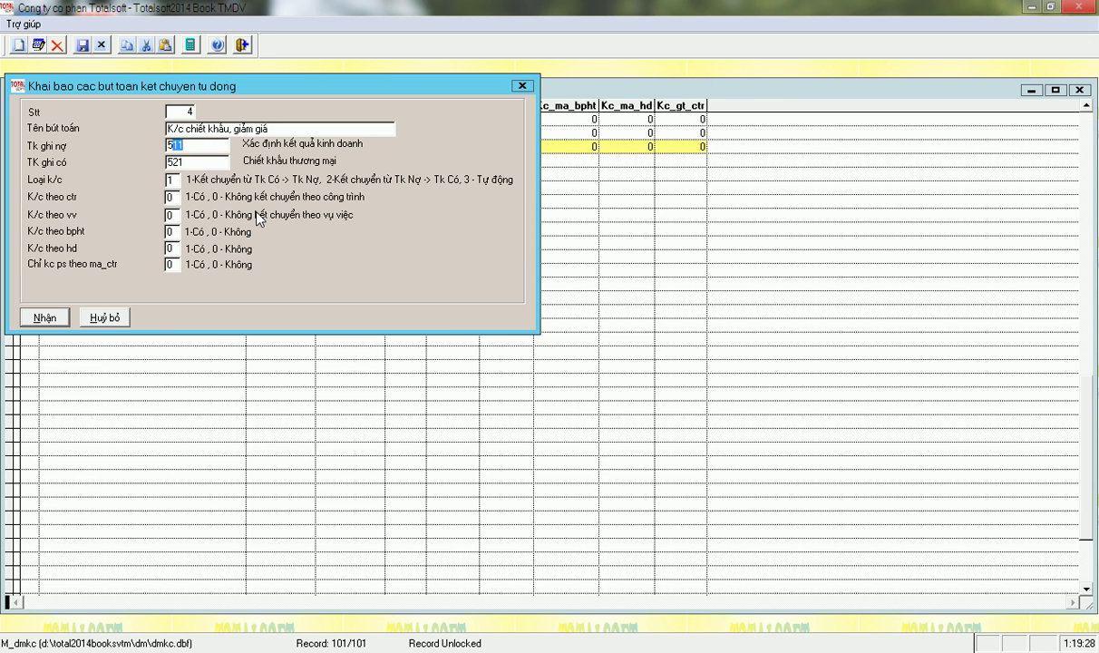
key("Return")
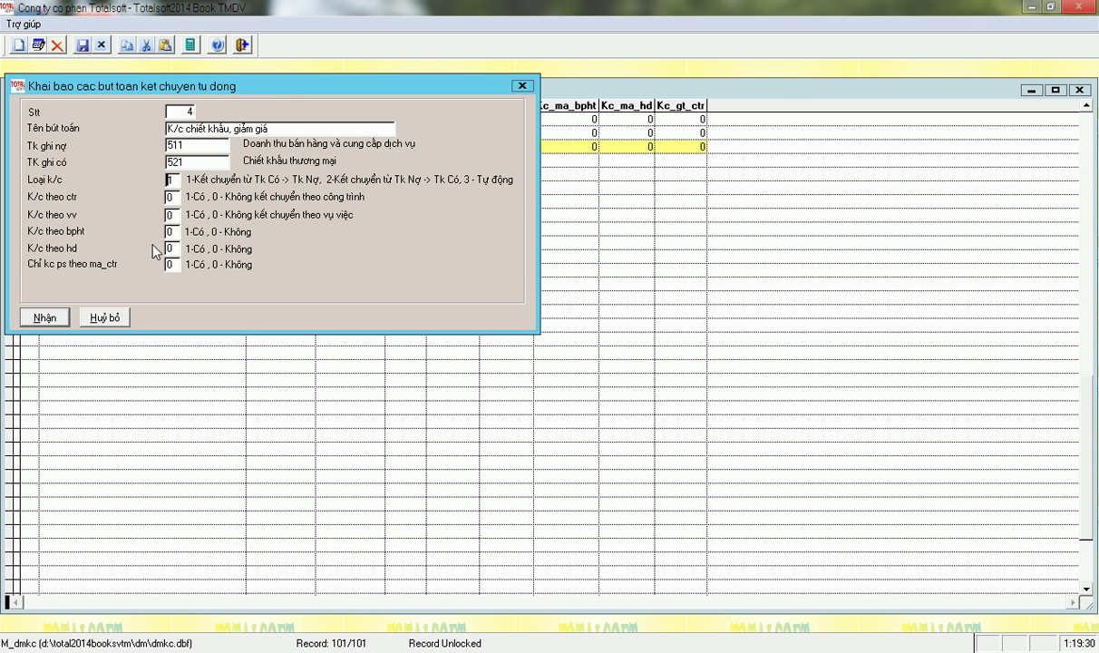
left_click(54, 317)
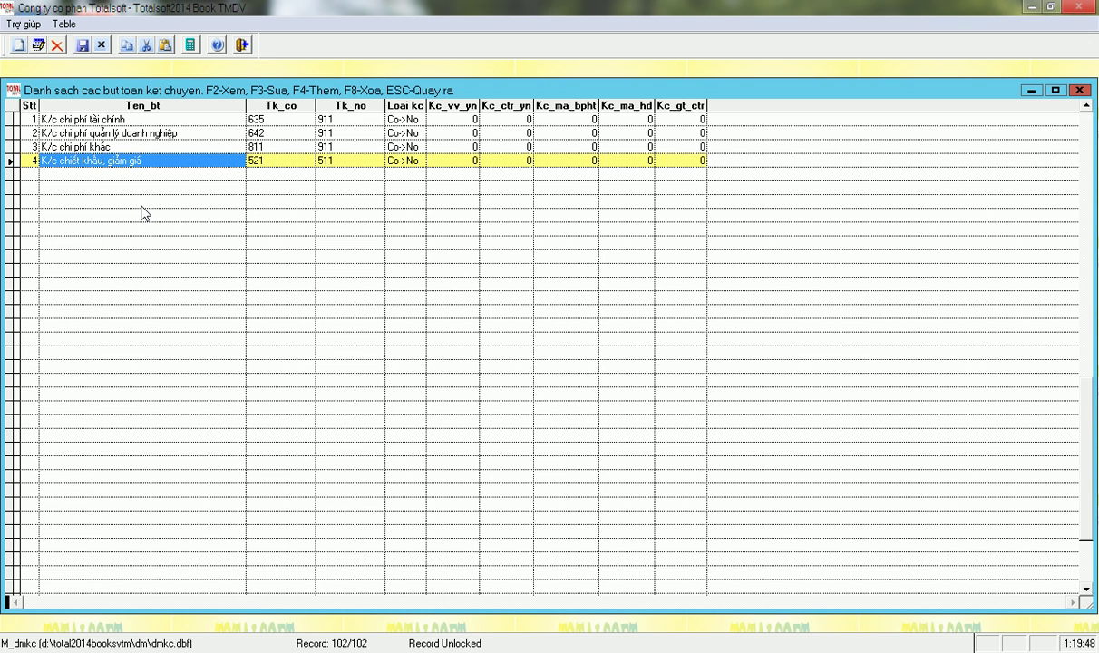
Add a closing entry numbered 10 and name it "K/c doanh thu"
key("F3")
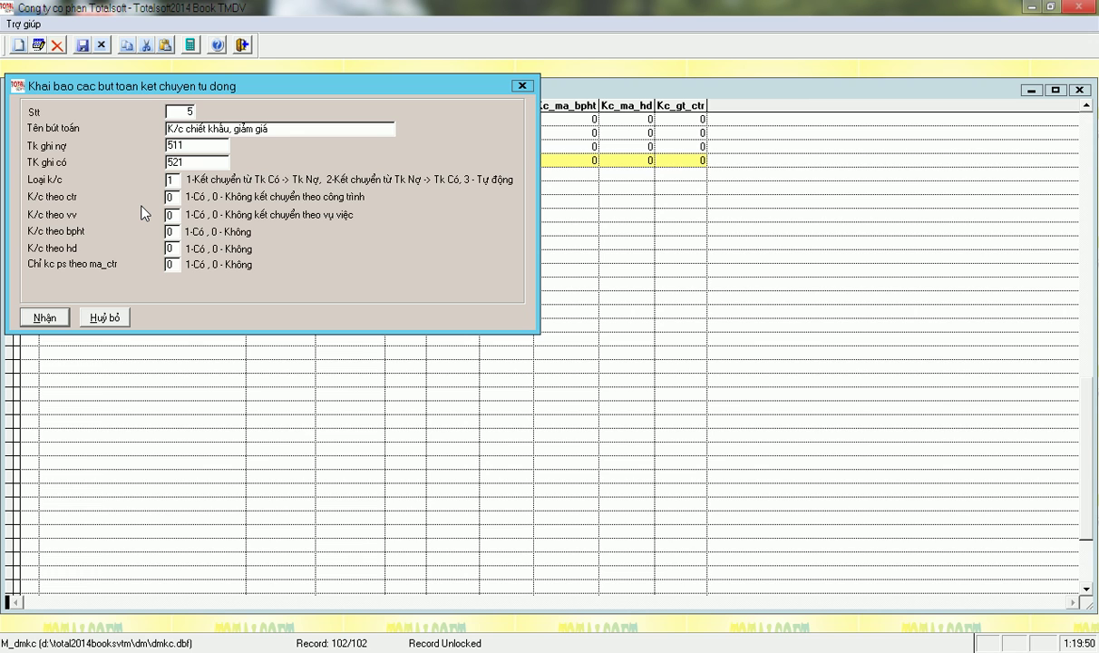
type("10")
key("BackSpace")
key("BackSpace")
key("BackSpace")
key("BackSpace")
key("BackSpace")
key("BackSpace")
key("BackSpace")
key("BackSpace")
key("BackSpace")
key("BackSpace")
key("BackSpace")
key("BackSpace")
key("BackSpace")
key("BackSpace")
key("BackSpace")
key("BackSpace")
key("BackSpace")
key("BackSpace")
key("BackSpace")
key("BackSpace")
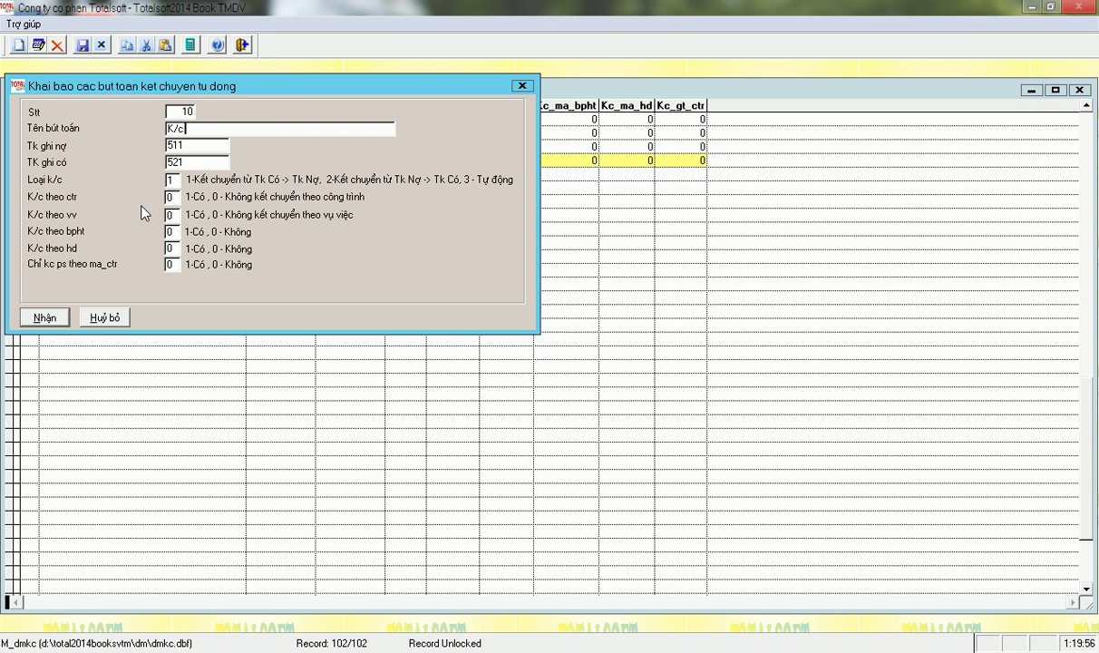
type("dcanh thu")
key("Return")
Set entry 10's credit account to 911 with debit account 511, type 2 and breakdown options 0, and save it
key("Return")
type("911")
key("Return")
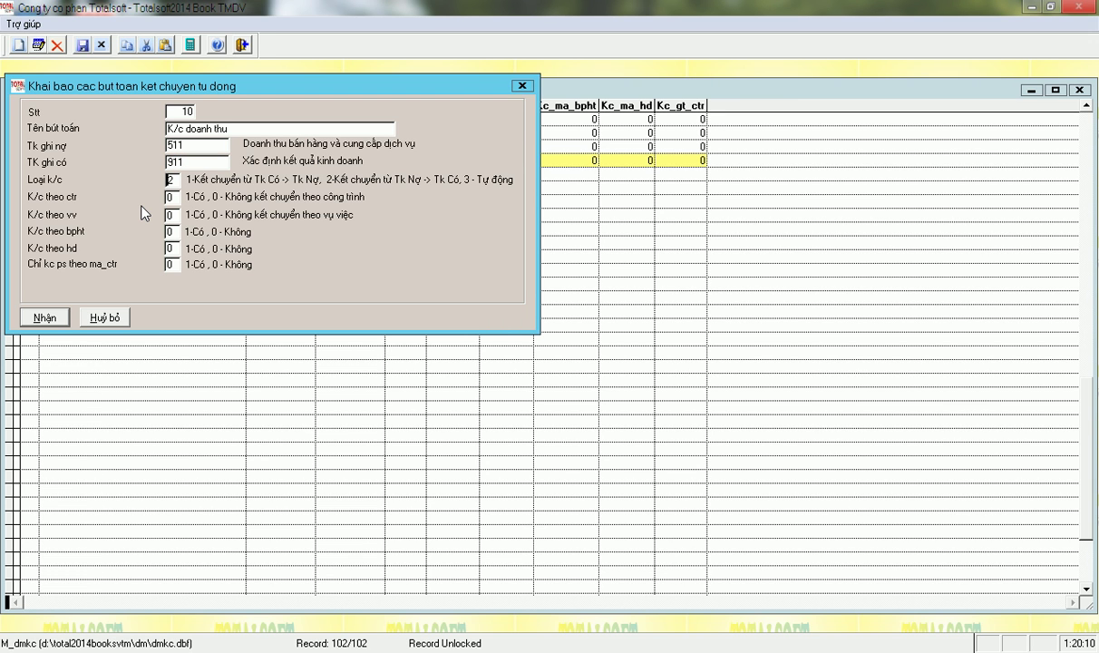
key("Return")
key("Return")
key("Return")
key("Return")
key("Return")
key("Return")
Add closing entry number 11 and name it "K/c doanh thu tài chính"
key("F4")
key("Return")
key("End")
type("tài chính")
key("Return")
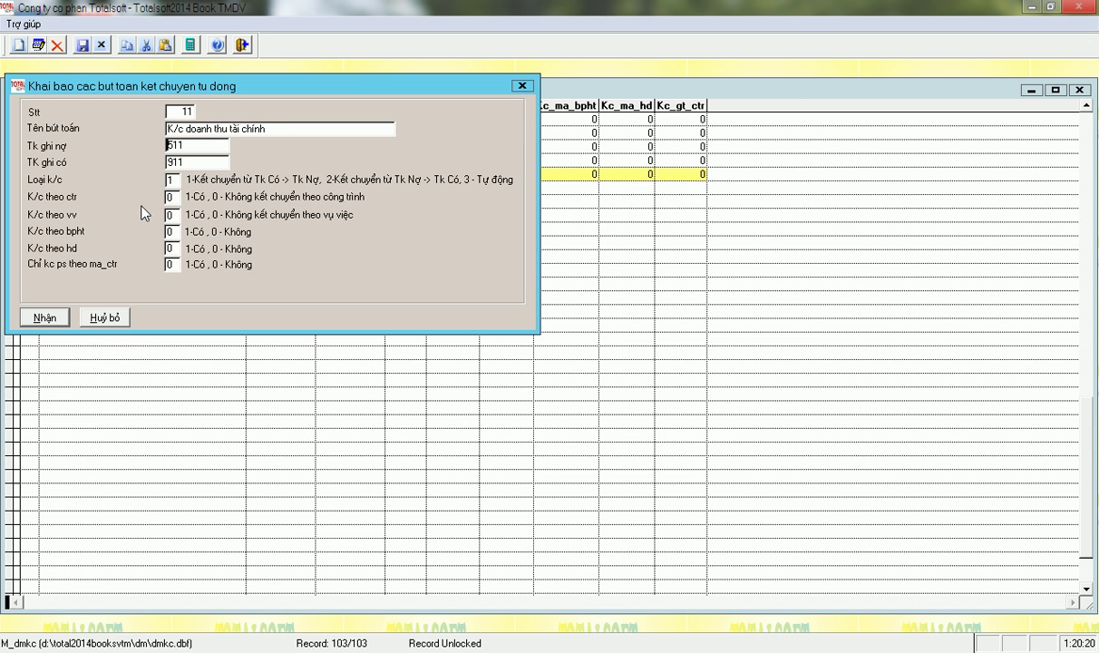
Set entry 11's debit account to 515, with credit account 911, type 2 and breakdown options 0, and save it
type("515")
key("Return")
key("Return")
key("Return")
key("Return")
key("Return")
key("Return")
key("Return")
key("Return")
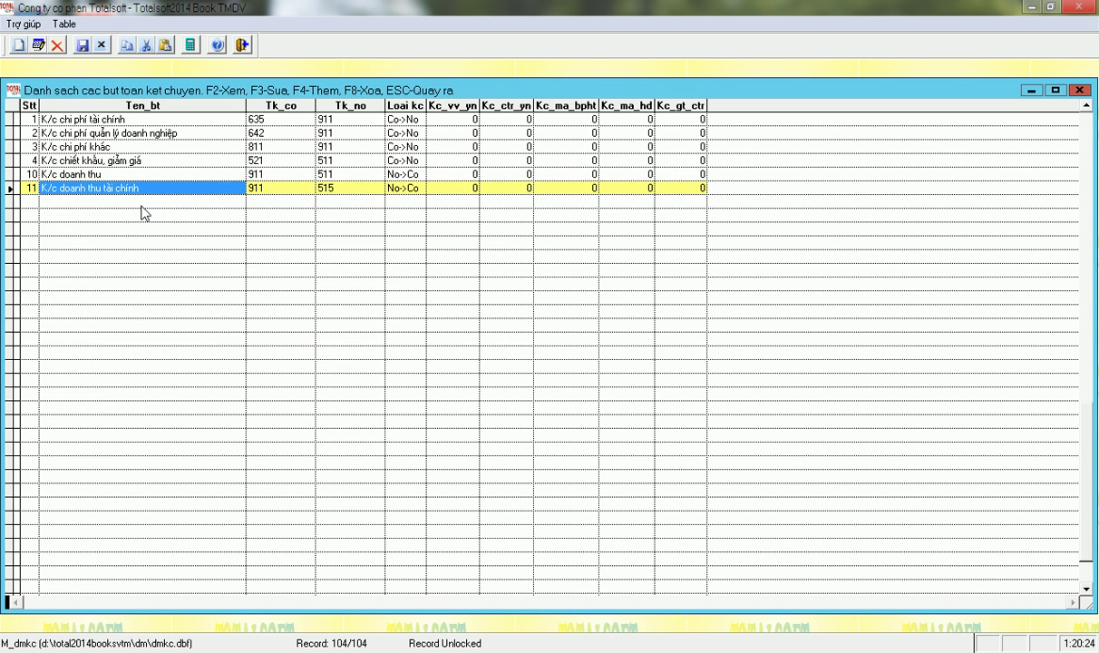
Add closing entry number 12 and name it "K/c doanh thu khác"
key("F4")
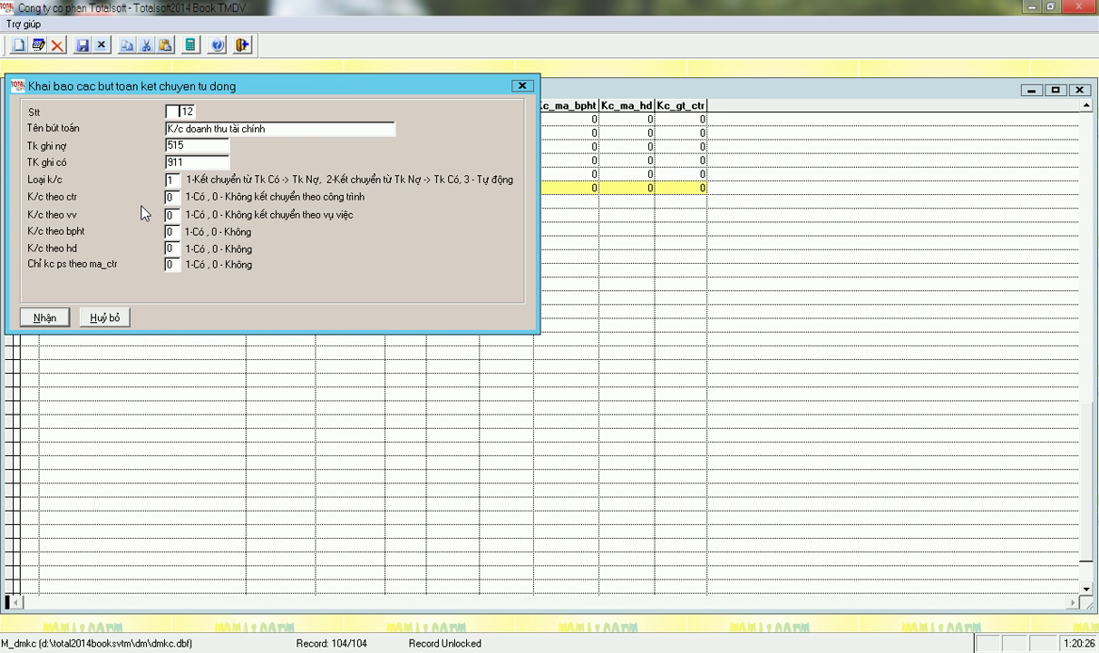
key("Return")
key("BackSpace")
key("BackSpace")
key("BackSpace")
key("BackSpace")
key("BackSpace")
key("BackSpace")
key("BackSpace")
key("BackSpace")
key("BackSpace")
key("BackSpace")
type("khác")
key("Return")
Set entry 12's debit account to 711, with credit account 911, type 2 and breakdown options 0, and save it
type("711")
key("Return")
key("Return")
key("Return")
key("Return")
key("Return")
key("Return")
key("Return")
key("Return")
key("Return")
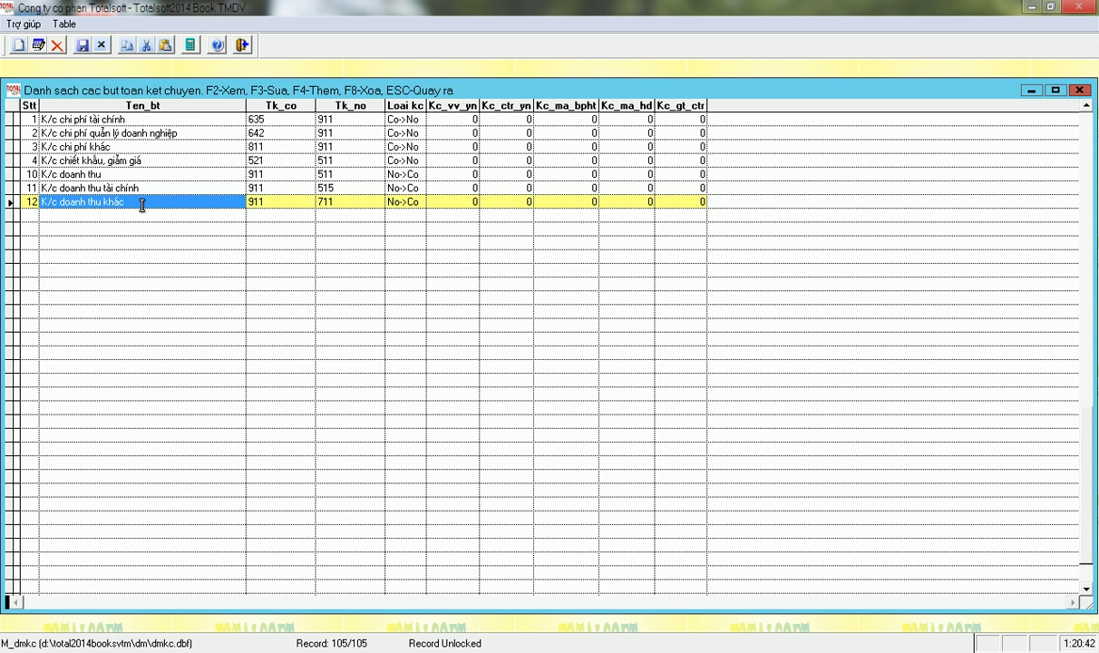
Add a closing entry based on the discount entry, number it 5 and name it "K/c chi phí thuế TNDN"
key("Tab")
key("Up")
key("Up")
key("Up")
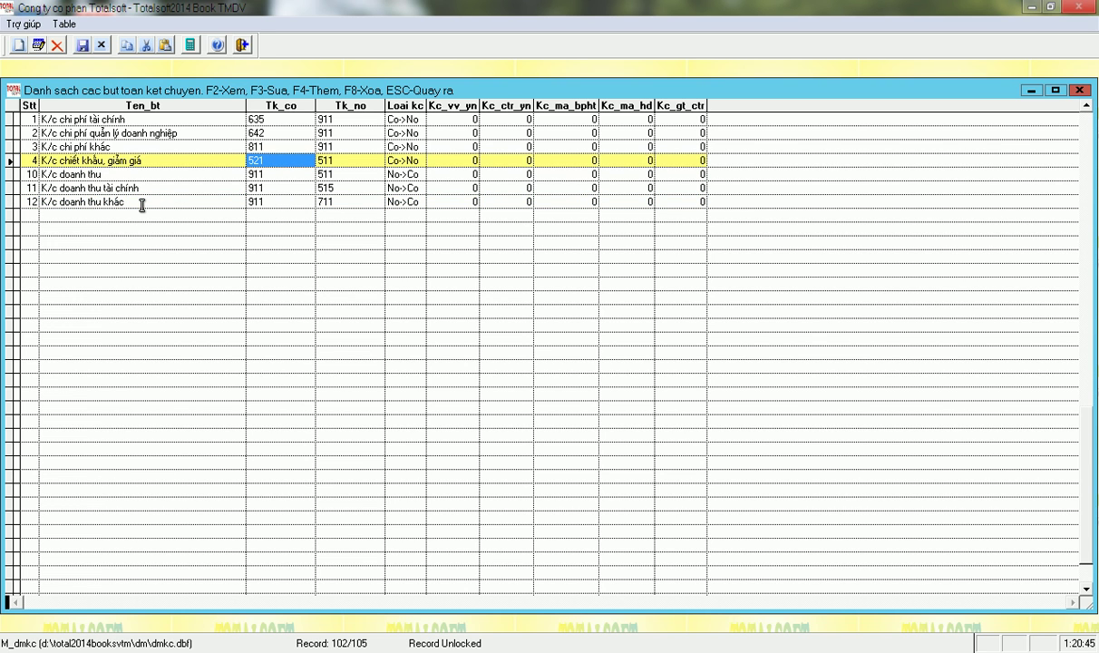
key("shift+Tab")
key("F4")
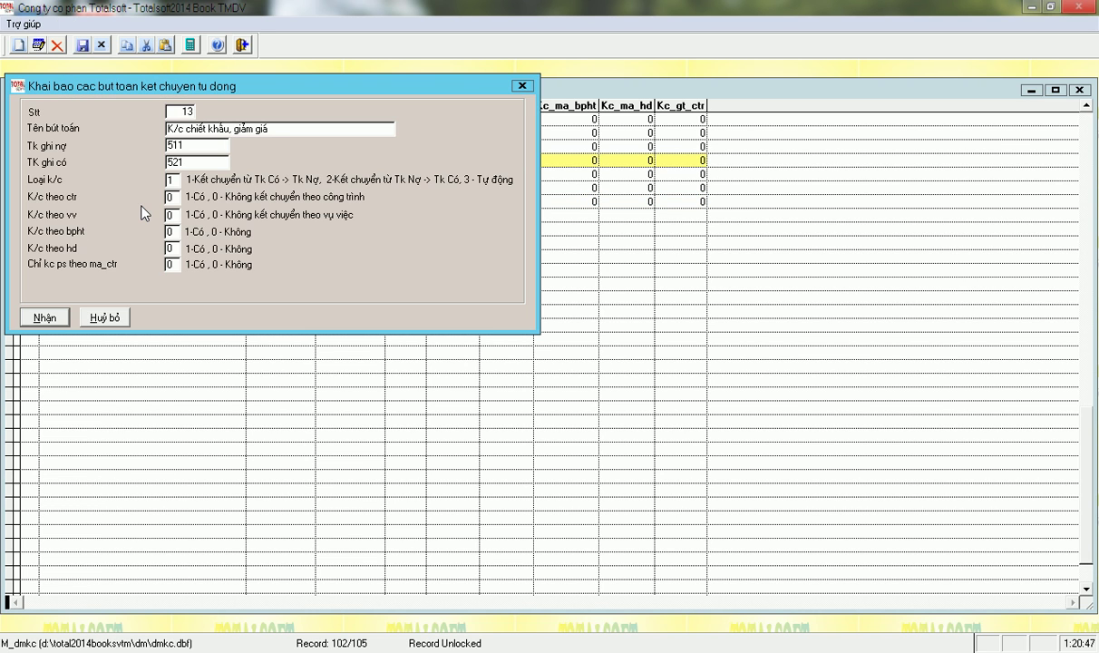
type("5")
key("Return")
key("End")
key("BackSpace")
key("BackSpace")
key("BackSpace")
key("BackSpace")
key("BackSpace")
key("BackSpace")
key("BackSpace")
key("BackSpace")
key("BackSpace")
key("BackSpace")
key("BackSpace")
key("BackSpace")
key("BackSpace")
key("BackSpace")
key("BackSpace")
key("BackSpace")
key("BackSpace")
key("BackSpace")
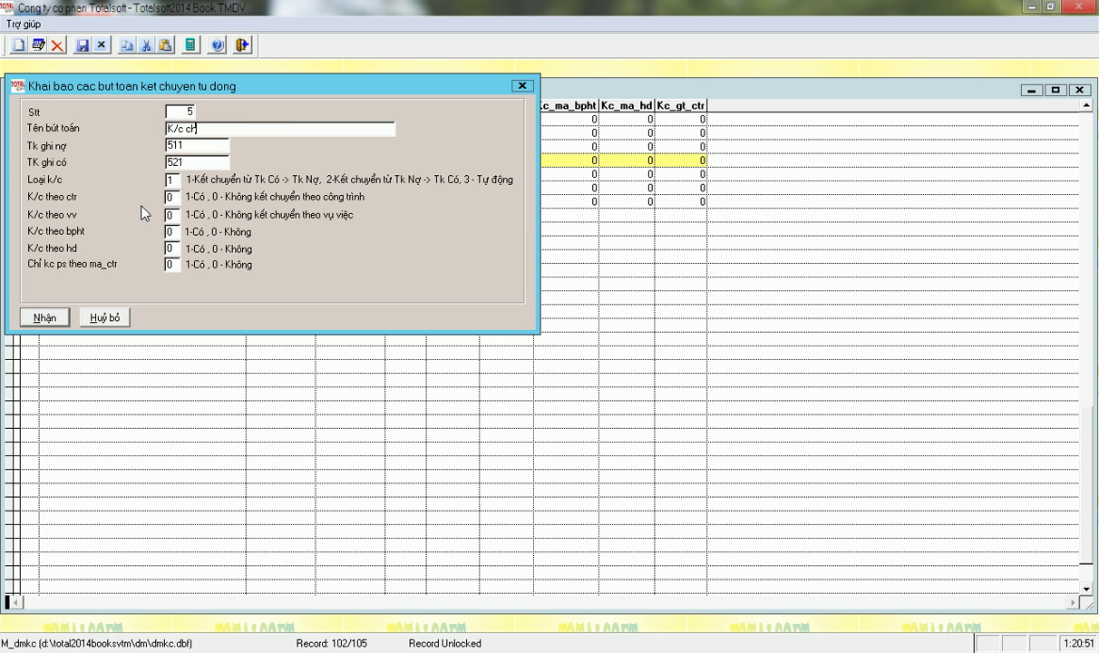
type("i phí thuế TNDN")
key("Return")
key("Return")
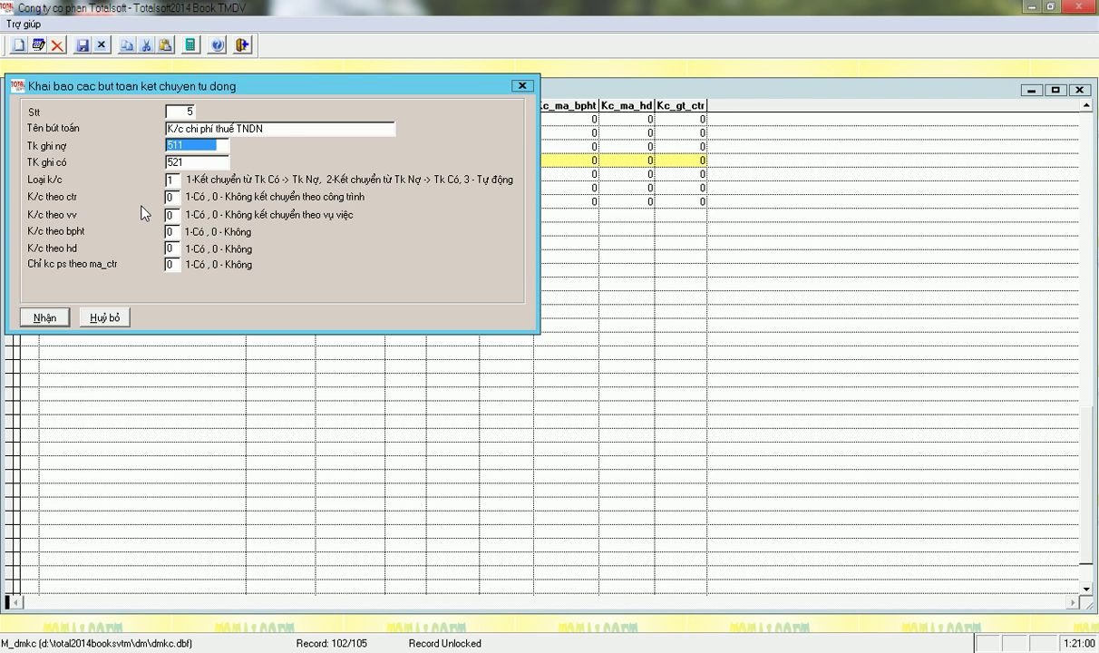
Set entry 5's debit account to 911 and credit account to 821, keep type 1 and breakdown options 0, and save it
type("821")
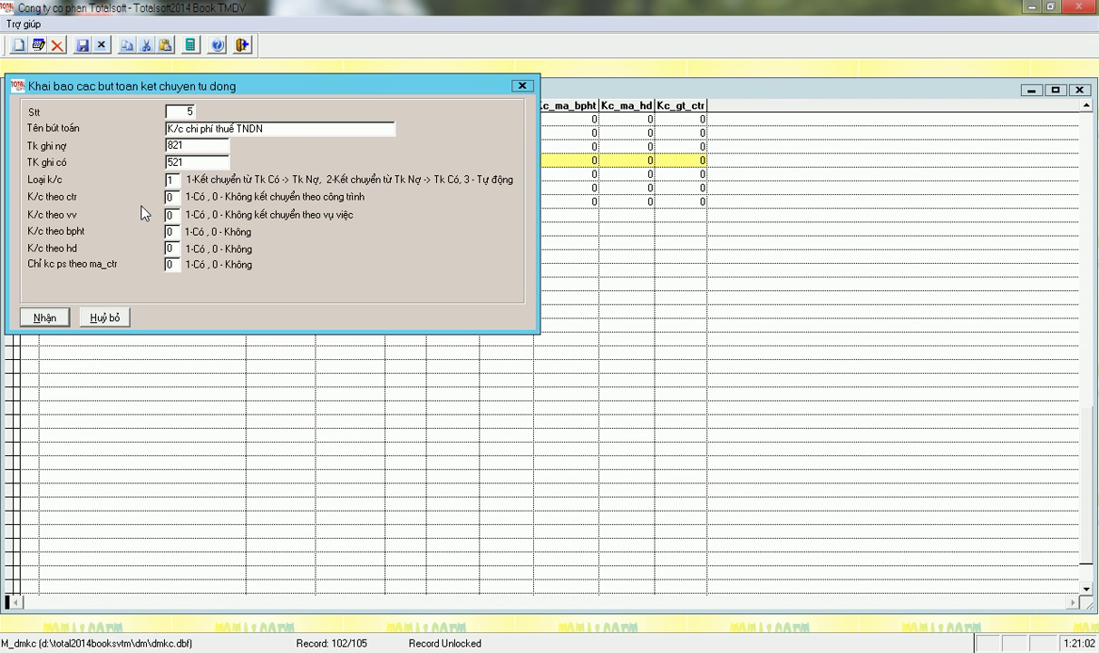
key("BackSpace")
key("BackSpace")
key("BackSpace")
type("9")
key("Return")
type("821")
key("Return")
key("Return")
key("Return")
key("Return")
key("Return")
key("Return")
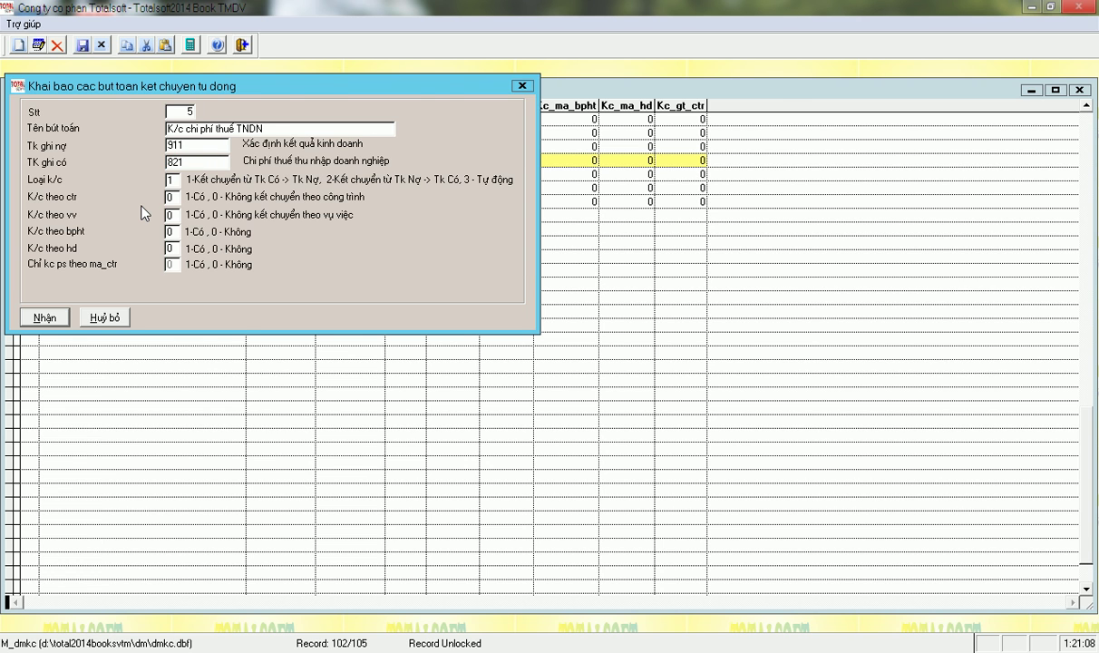
key("Up")
key("Down")
key("Up")
key("Down")
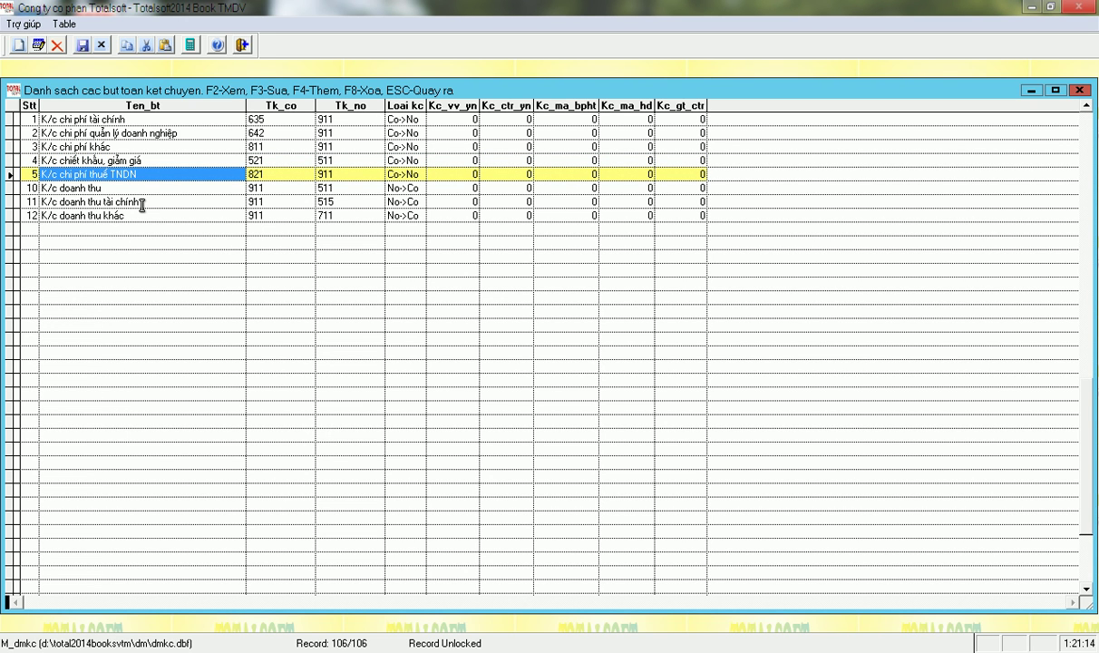
Add a closing entry based on the other-revenue entry, number it 20 and name it "K/c lãi"
key("Down")
key("Down")
key("Down")
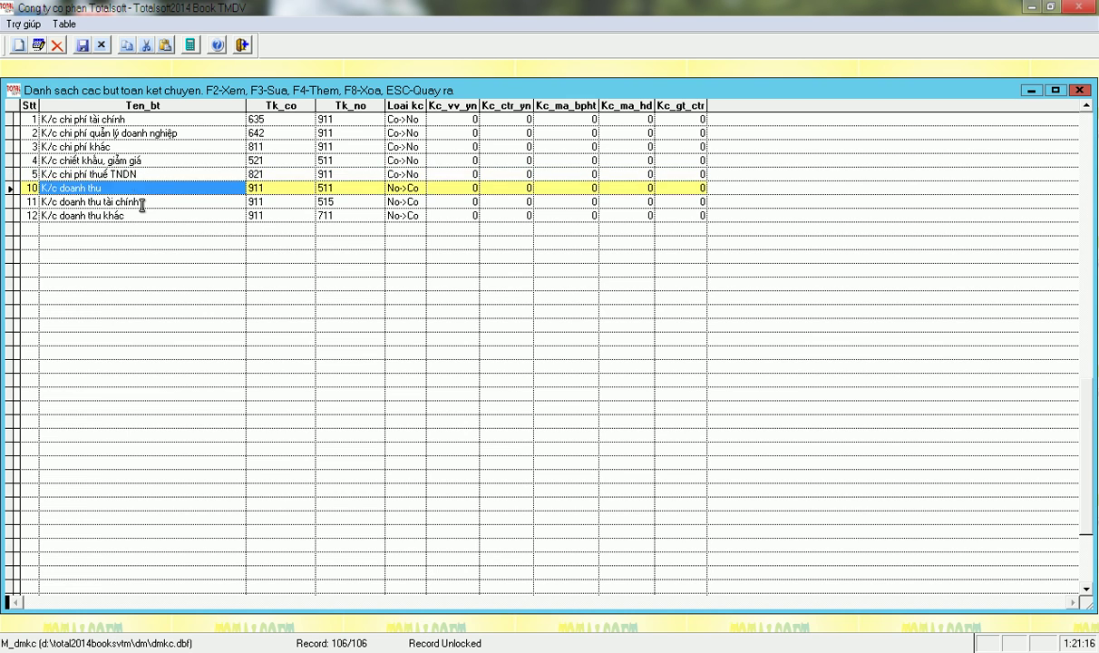
key("F4")
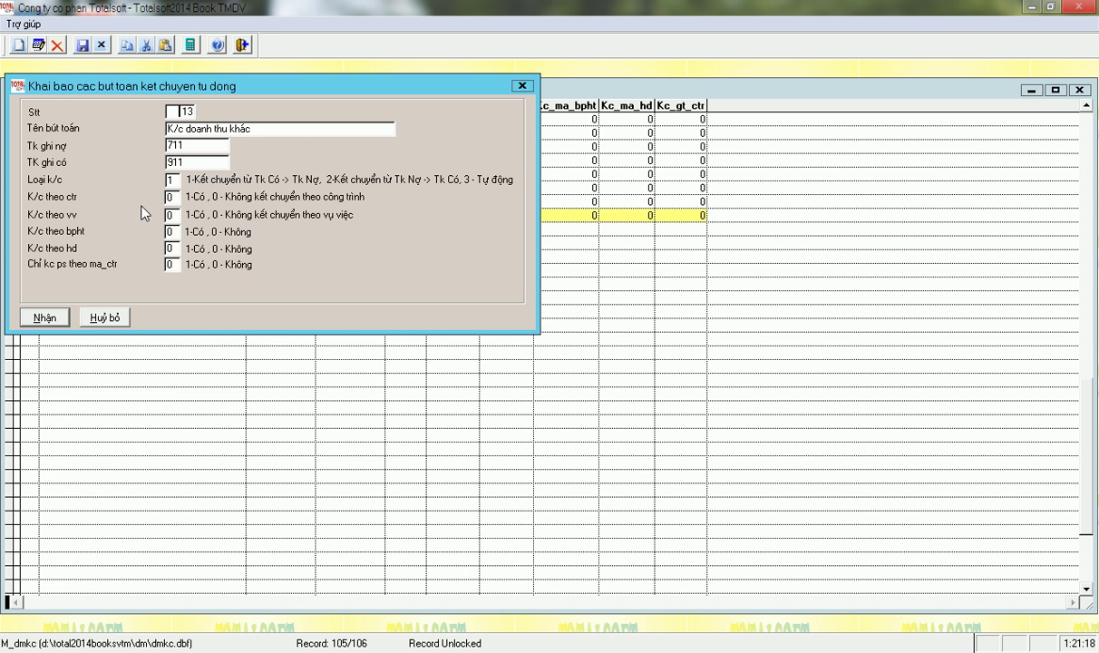
type("20")
key("Return")
key("End")
key("BackSpace")
key("BackSpace")
key("BackSpace")
key("BackSpace")
key("BackSpace")
key("BackSpace")
key("BackSpace")
key("BackSpace")
key("BackSpace")
key("BackSpace")
key("BackSpace")
key("BackSpace")
key("BackSpace")
key("BackSpace")
type("ăi")
key("Return")
key("Up")
key("Right")
key("Right")
key("Right")
key("Right")
type("l")
key("Return")
key("Up")
key("Return")
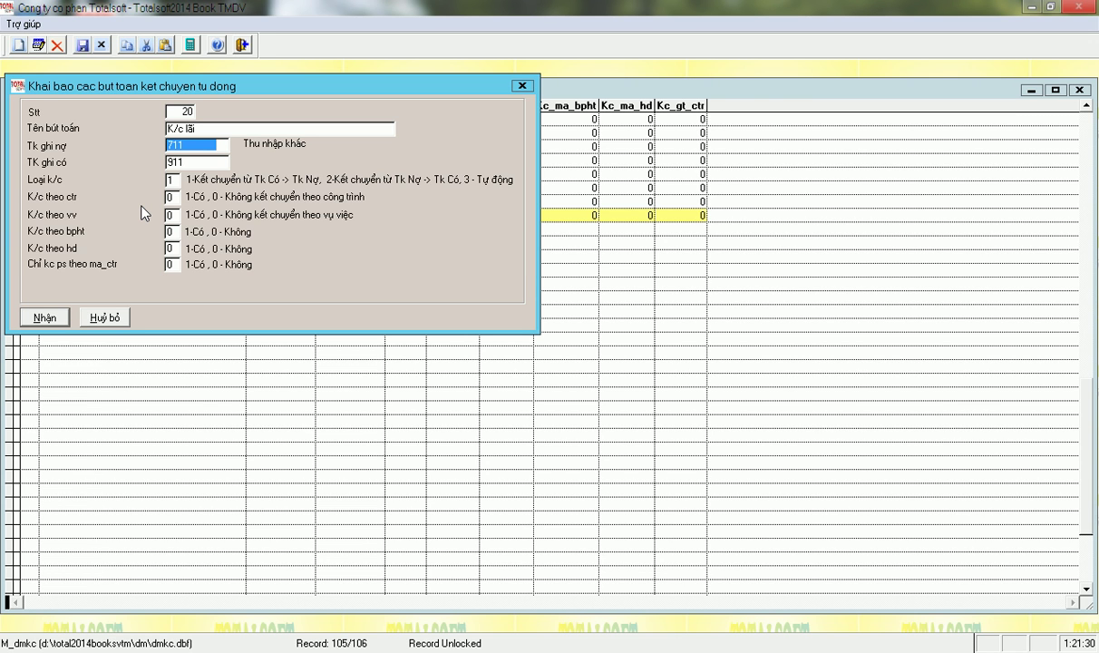
Set entry 20's debit account to 911, credit account to 4212, type 3 and breakdown options 0, then save it and leave the list
type("911")
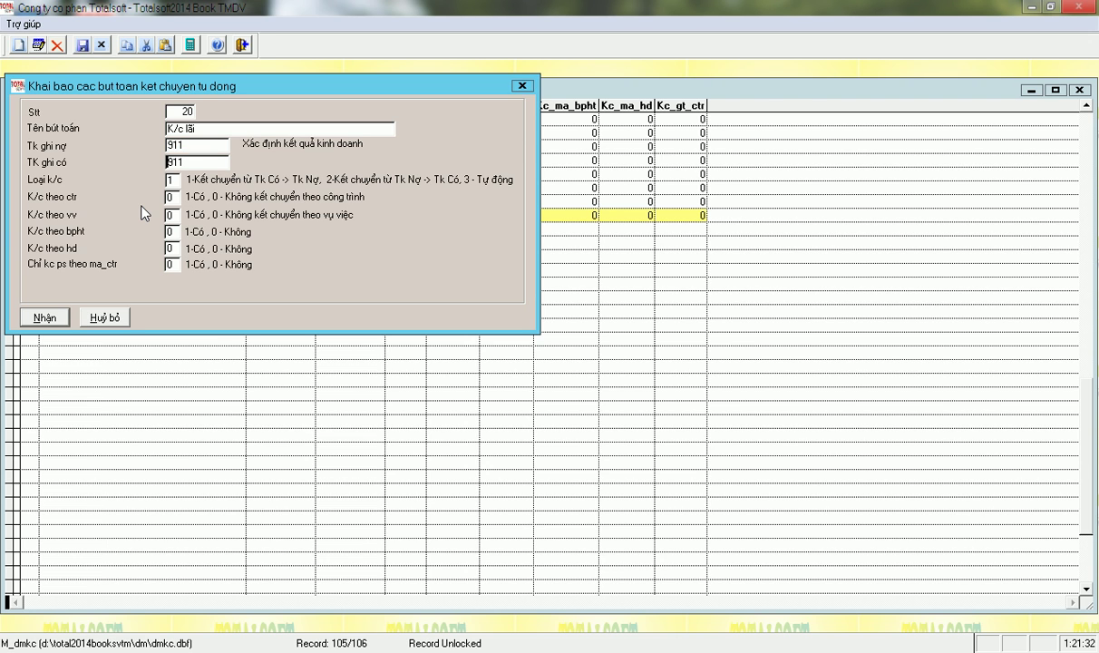
key("Return")
type("4212")
key("Return")
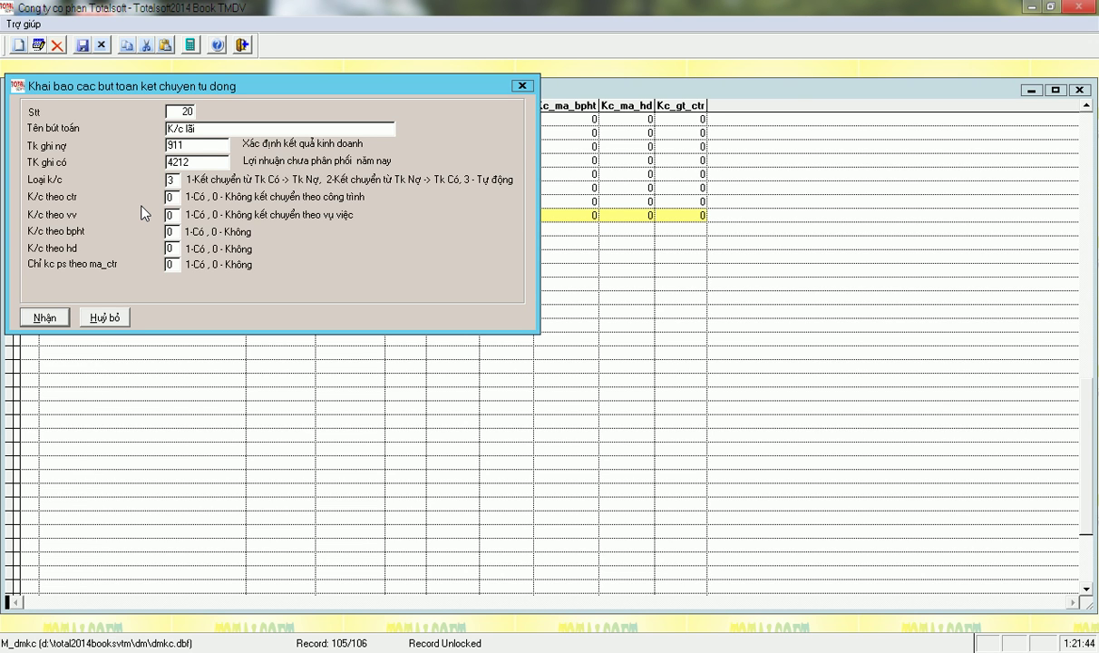
key("Return")
key("Return")
key("Return")
key("Return")
key("Return")
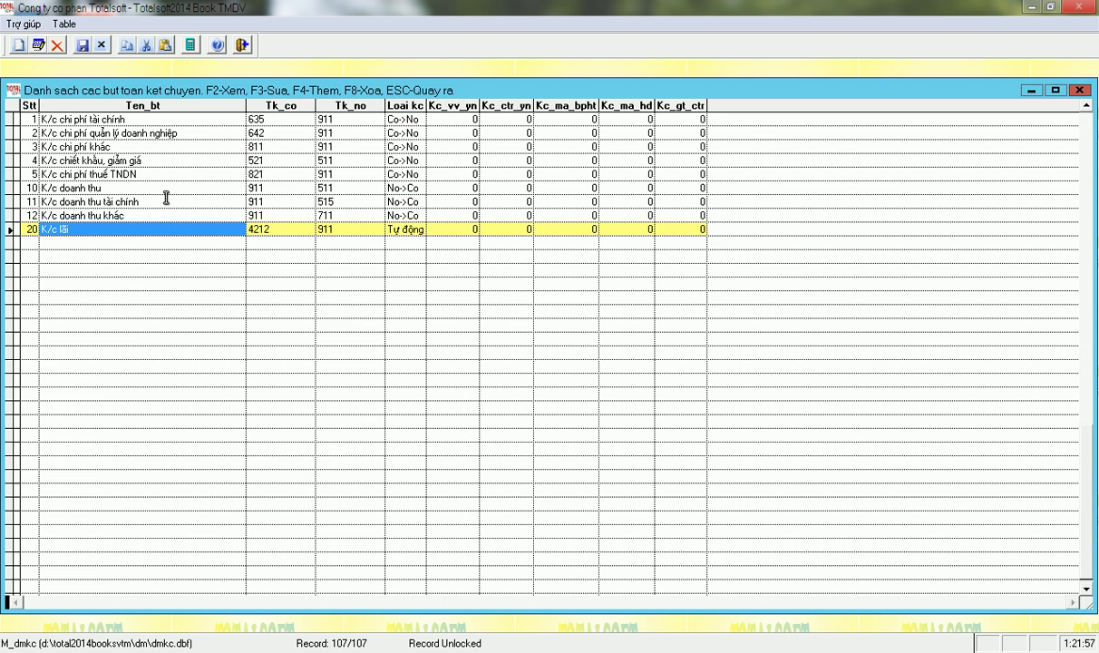
key("Escape")
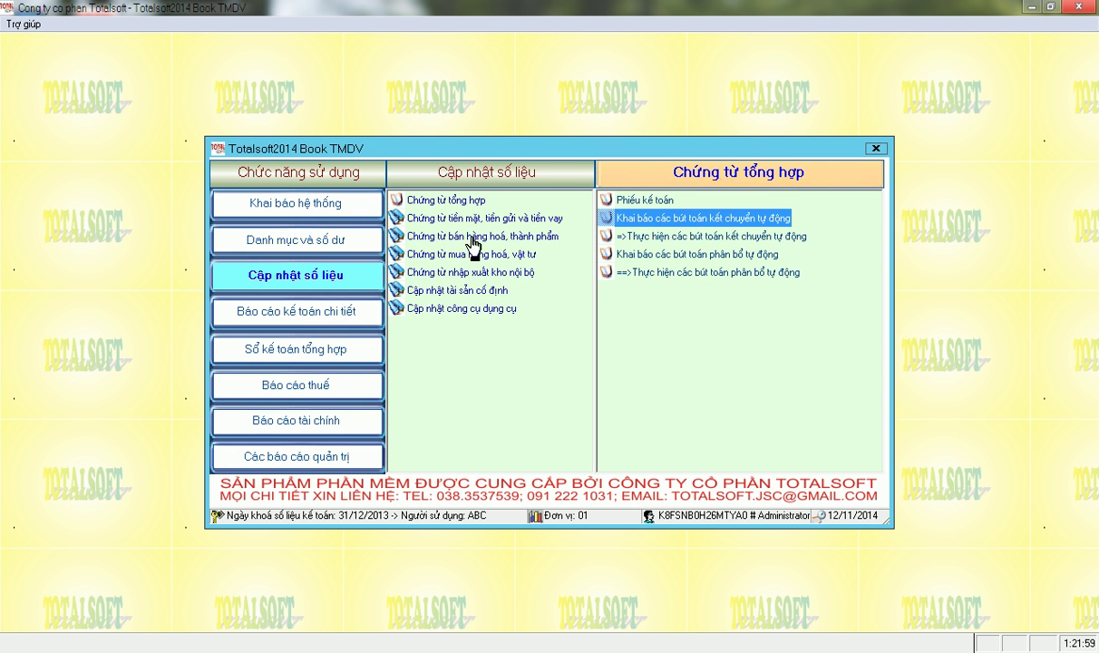
left_click(704, 237)
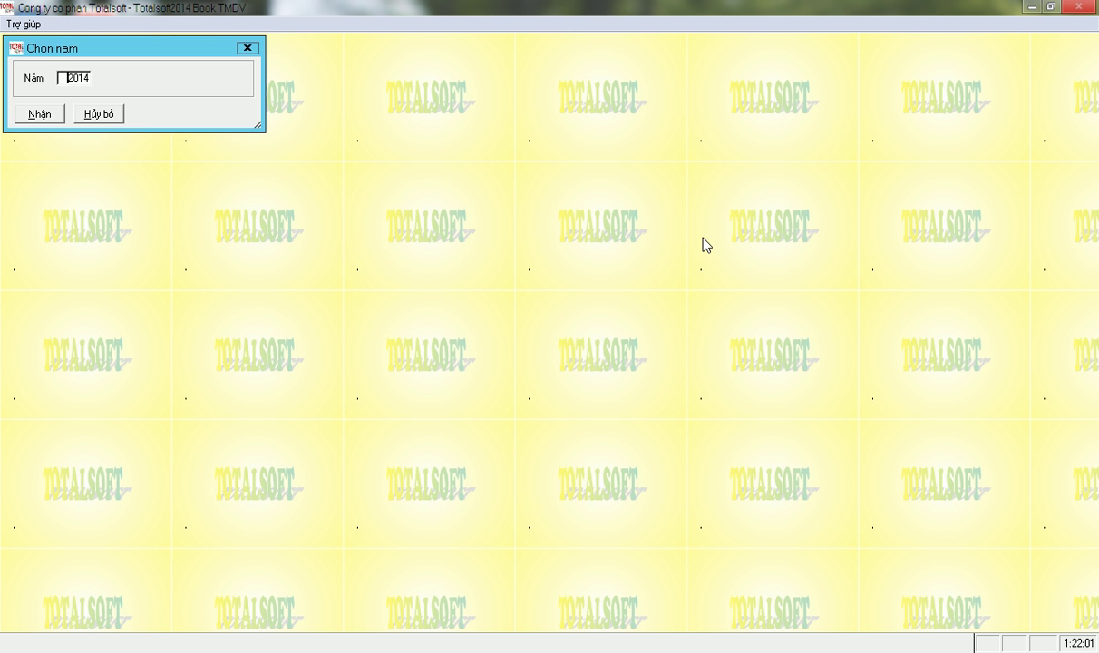
key("Return")
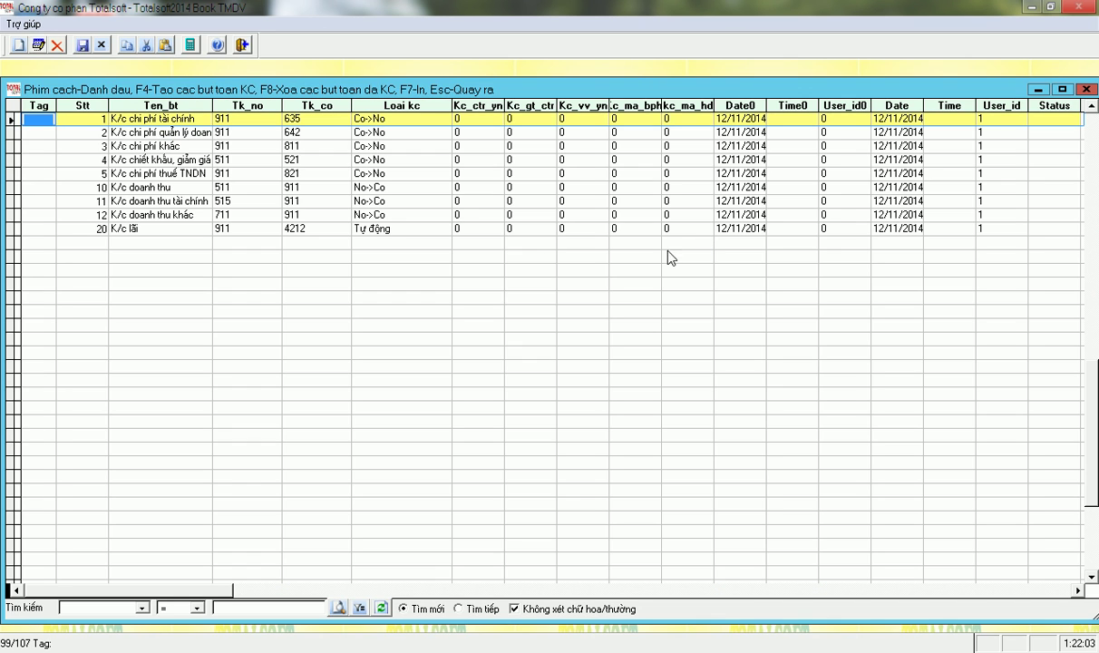
key("Tab")
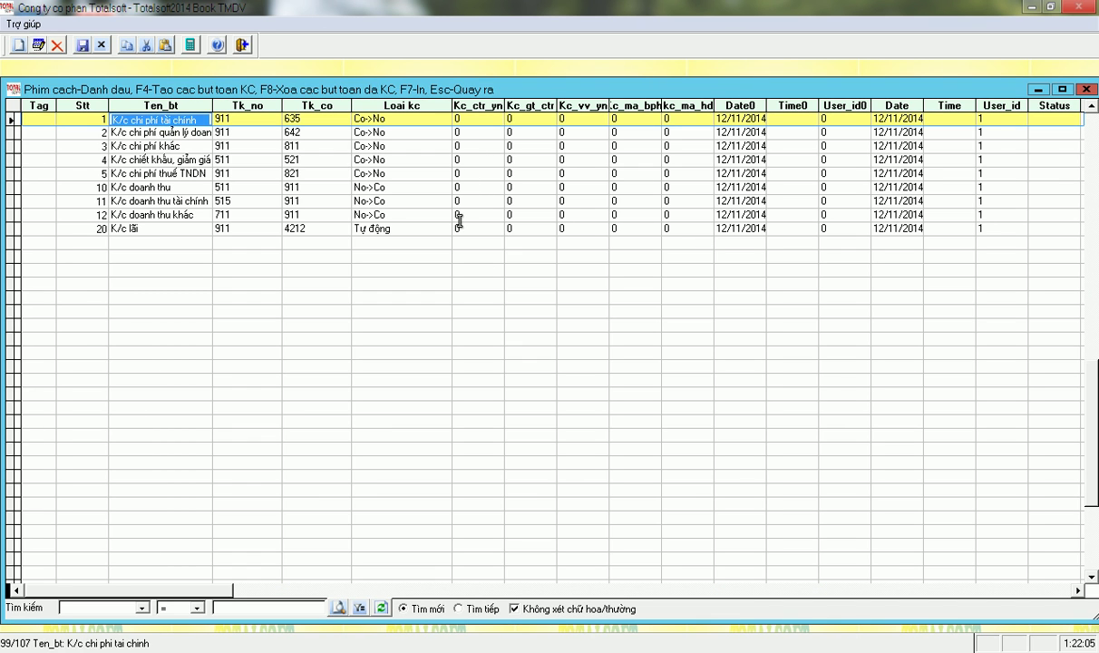
key("space")
key("space")
key("space")
key("space")
key("space")
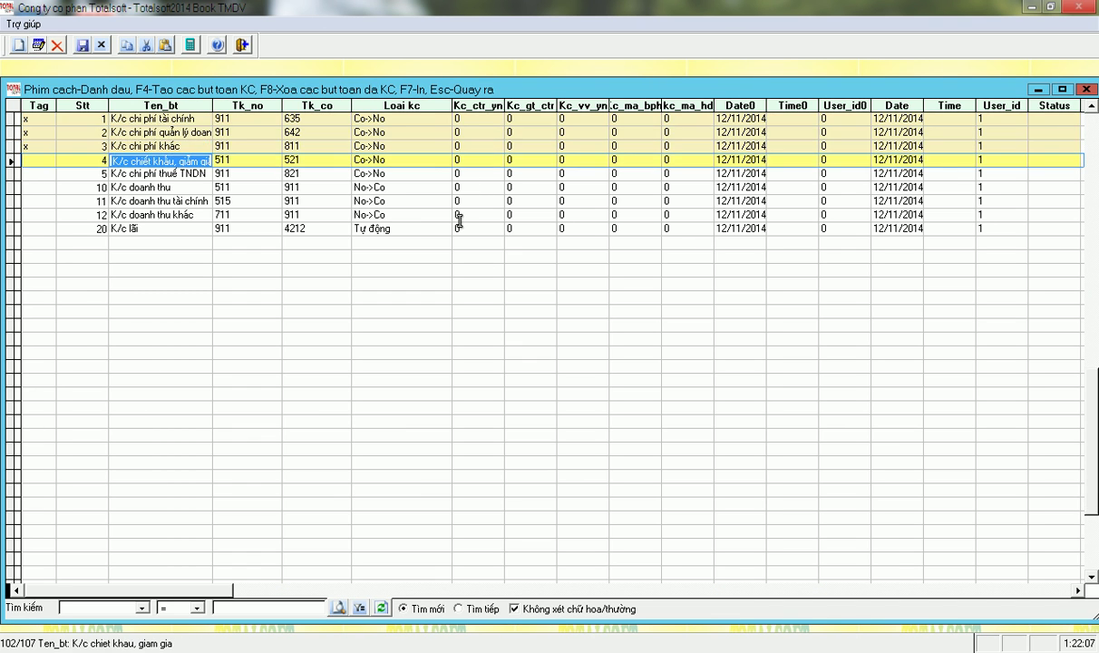
key("Down")
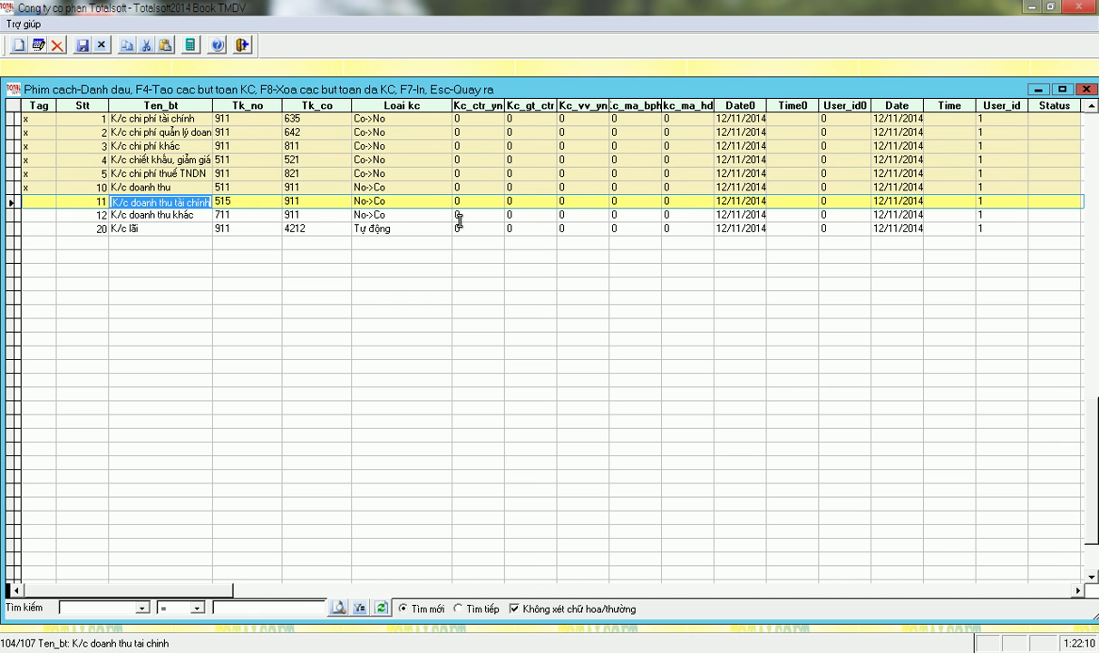
key("Escape")
key("Return")
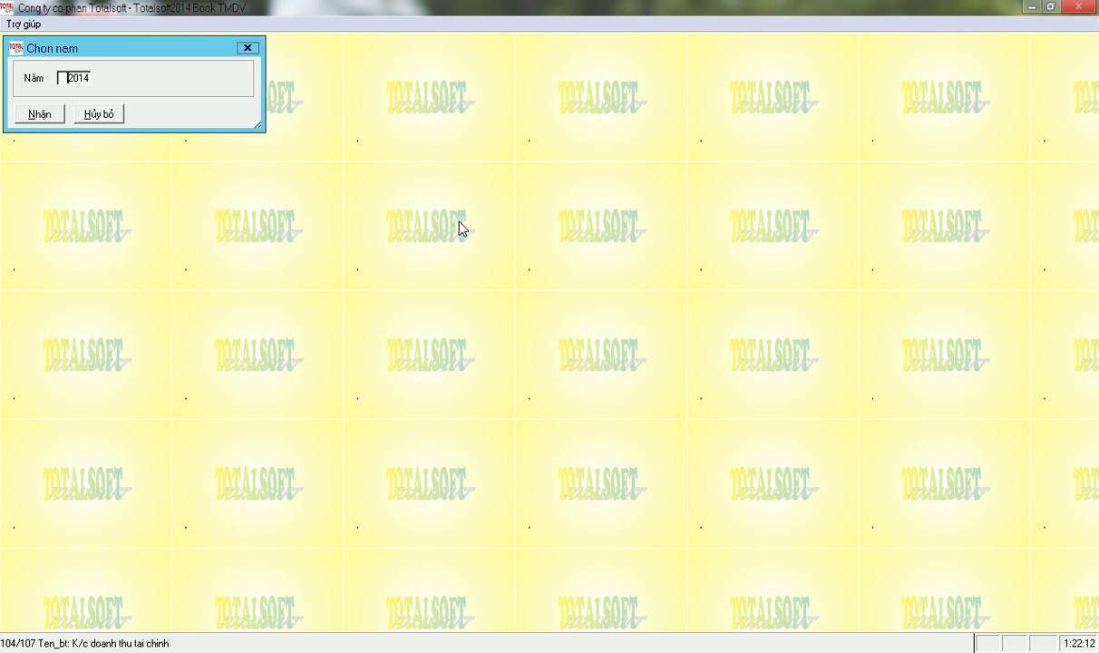
Add a closing entry based on the "K/c chi phí thuế TNDN" entry, number it 6 and name it "K/c chi phí dd sang giá vốn"
key("Return")
key("Down")
key("Down")
key("Down")
key("Down")
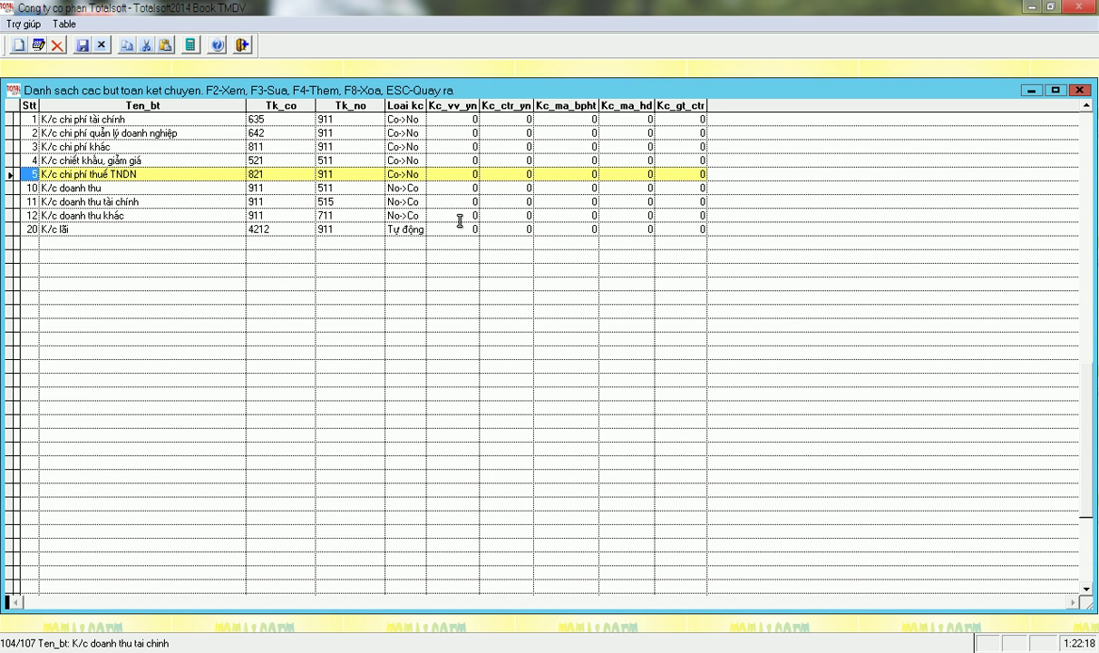
key("F4")
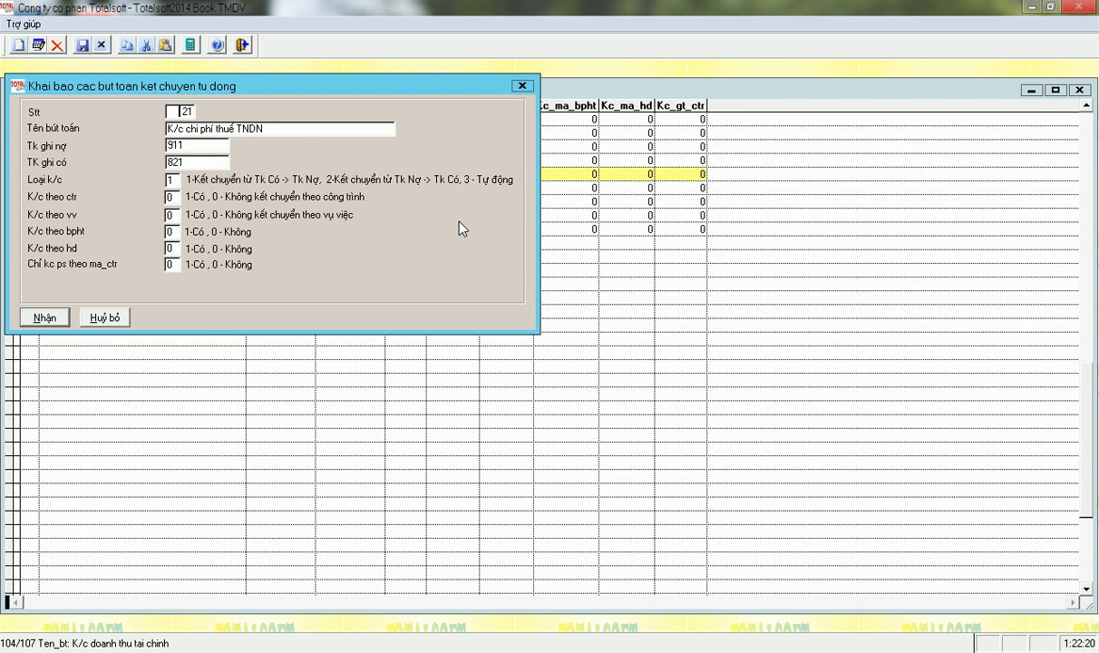
type("6")
key("Return")
key("End")
key("BackSpace")
key("BackSpace")
key("BackSpace")
key("BackSpace")
key("BackSpace")
key("BackSpace")
key("BackSpace")
key("BackSpace")
key("BackSpace")
key("BackSpace")
type("s")
type("a")
type("kd đ")
type("d cuộ")
key("BackSpace")
key("BackSpace")
key("BackSpace")
key("BackSpace")
key("BackSpace")
key("BackSpace")
key("BackSpace")
key("BackSpace")
key("BackSpace")
key("BackSpace")
key("BackSpace")
key("BackSpace")
type("đ")
type(" sang gia")
type("á vốn")
key("Return")
key("shift+Tab")
key("BackSpace")
key("BackSpace")
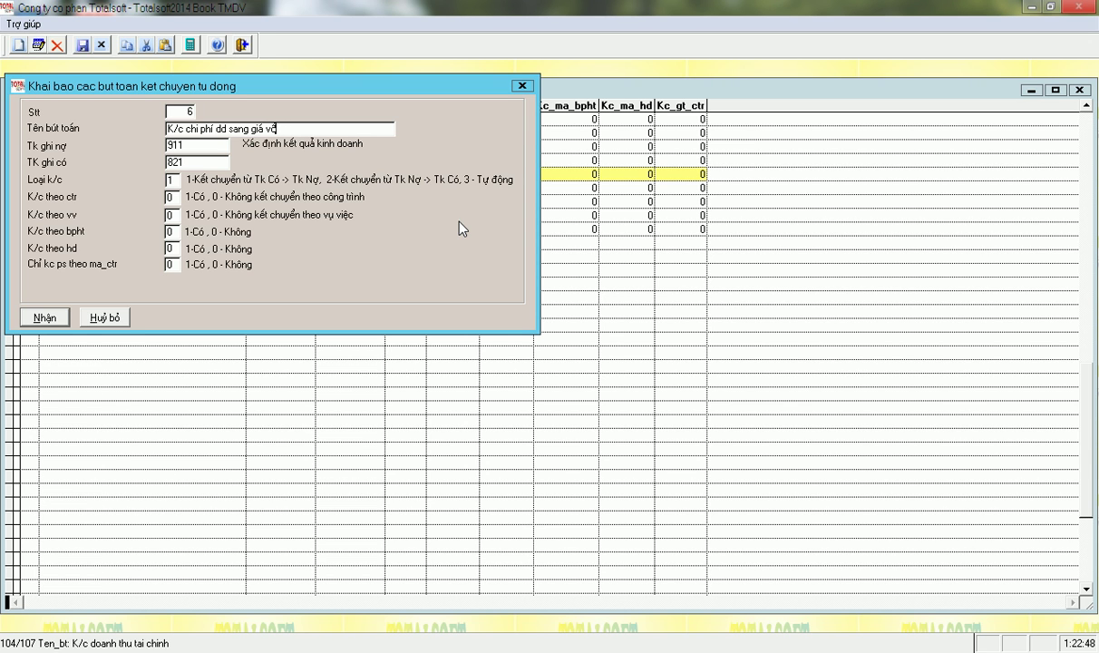
type("ow")
key("BackSpace")
type("ốn")
key("Return")
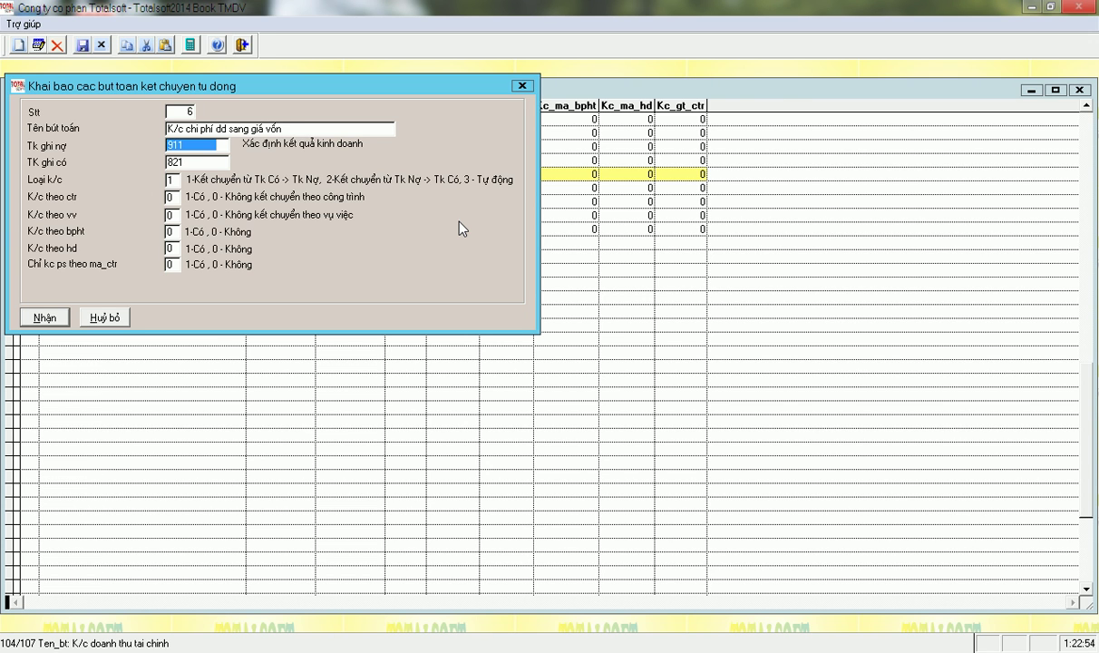
Set entry 6's debit account to 632 and credit account to 154, keep type 1 and breakdown options 0, and save it
type("632")
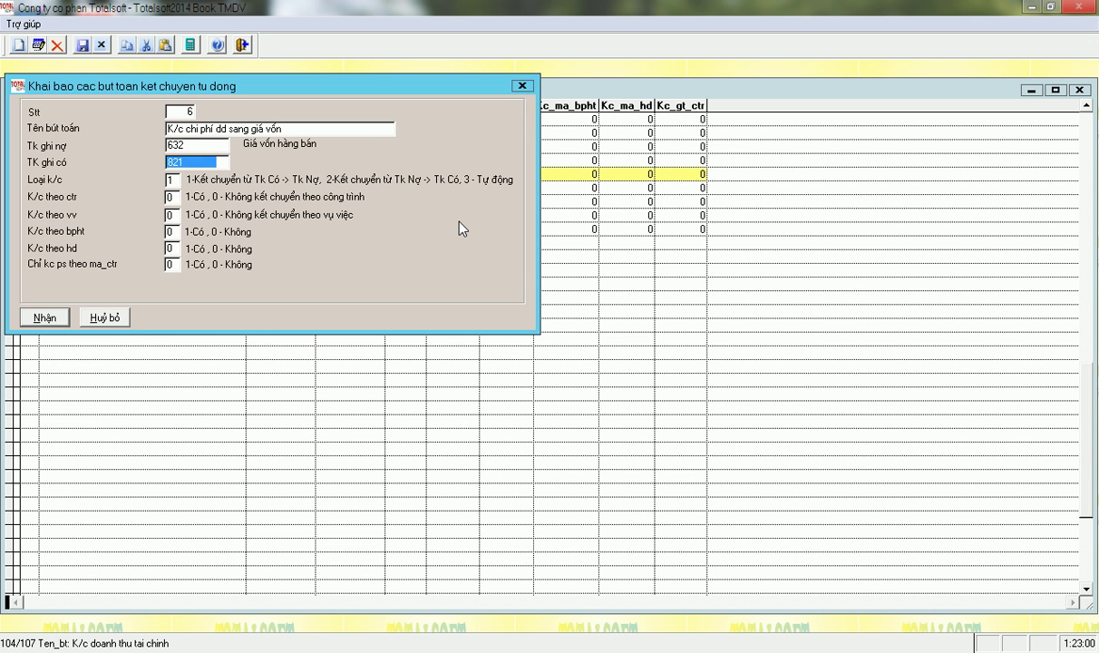
type("154")
key("Return")
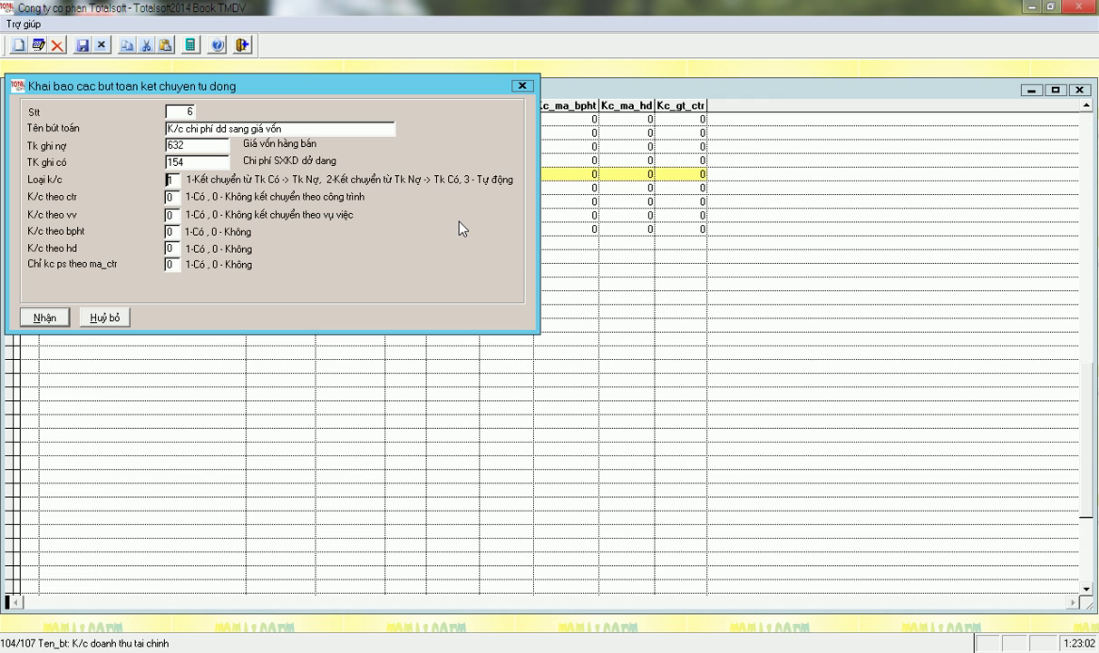
key("Return")
key("Return")
key("Return")
key("Return")
key("Return")
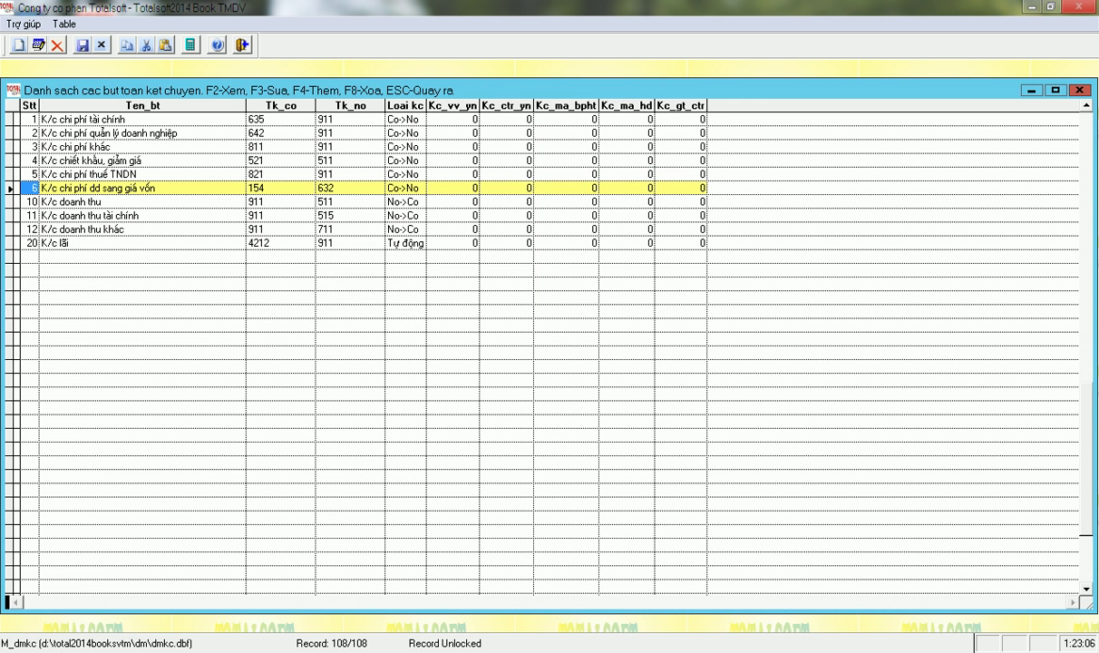
Add a closing entry based on entry 6, number it 7 and name it "K/c giá vốn hàng bán"
key("F4")
key("Return")
key("End")
key("BackSpace")
key("BackSpace")
key("BackSpace")
key("BackSpace")
key("BackSpace")
key("BackSpace")
key("BackSpace")
key("BackSpace")
key("BackSpace")
key("BackSpace")
key("BackSpace")
key("BackSpace")
key("BackSpace")
key("BackSpace")
key("BackSpace")
key("BackSpace")
key("BackSpace")
key("BackSpace")
key("BackSpace")
key("BackSpace")
key("BackSpace")
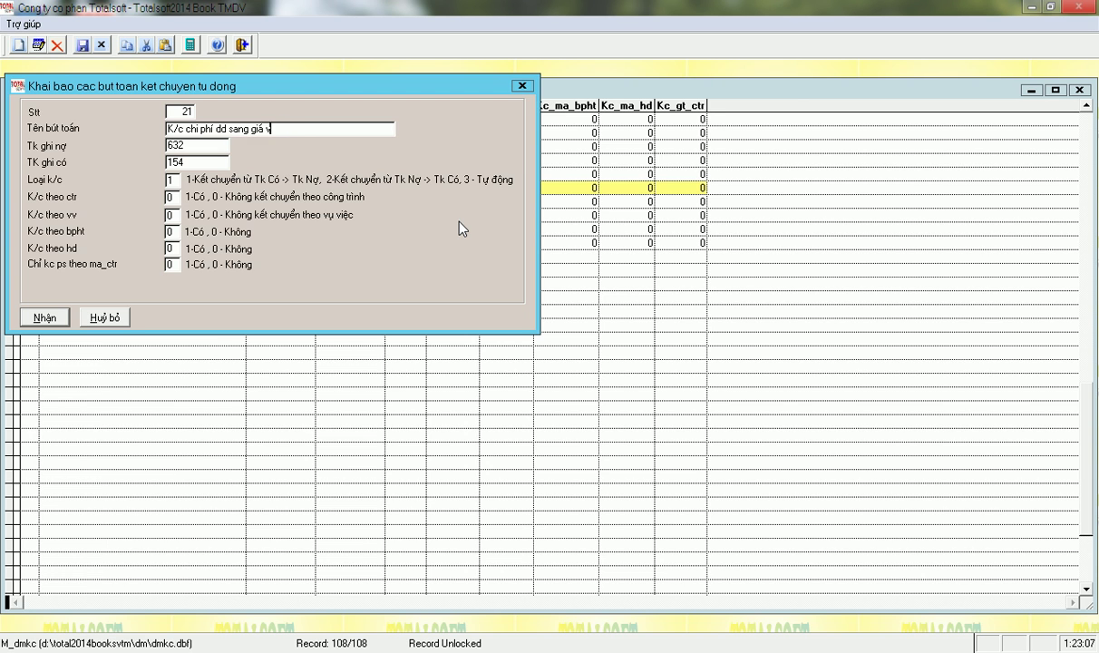
type("giá")
type(" vốn hàng")
type(" bar")
key("Delete")
key("Delete")
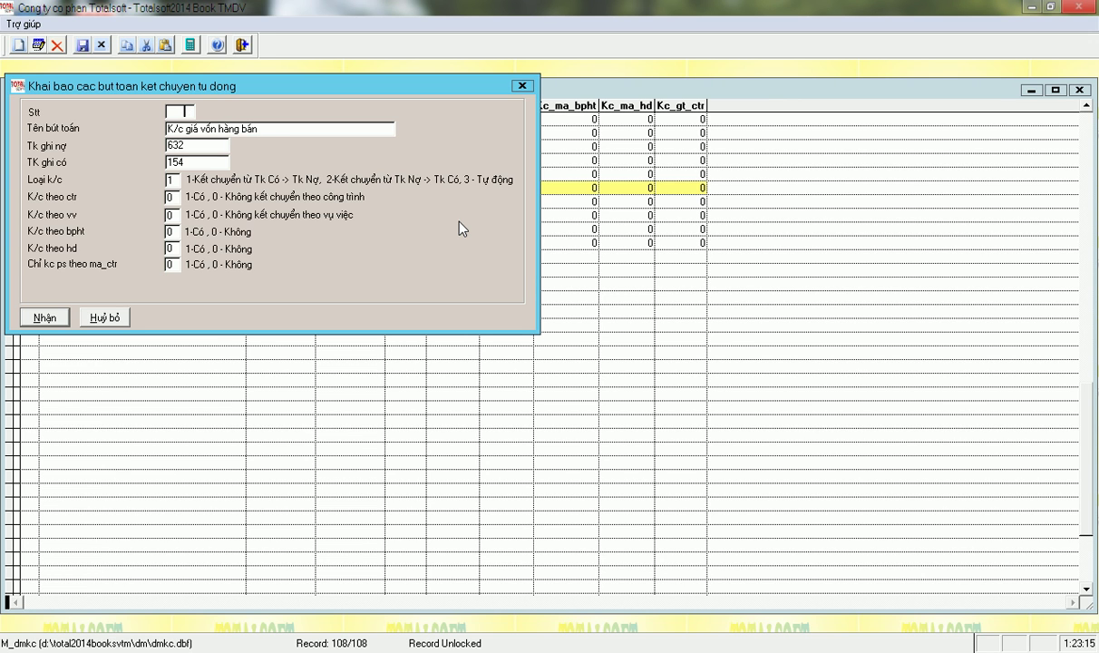
key("Return")
key("Return")
Set entry 7's debit account to 911 and credit account to 632, keep type 1 and options 0, save it and close the list
type("911")
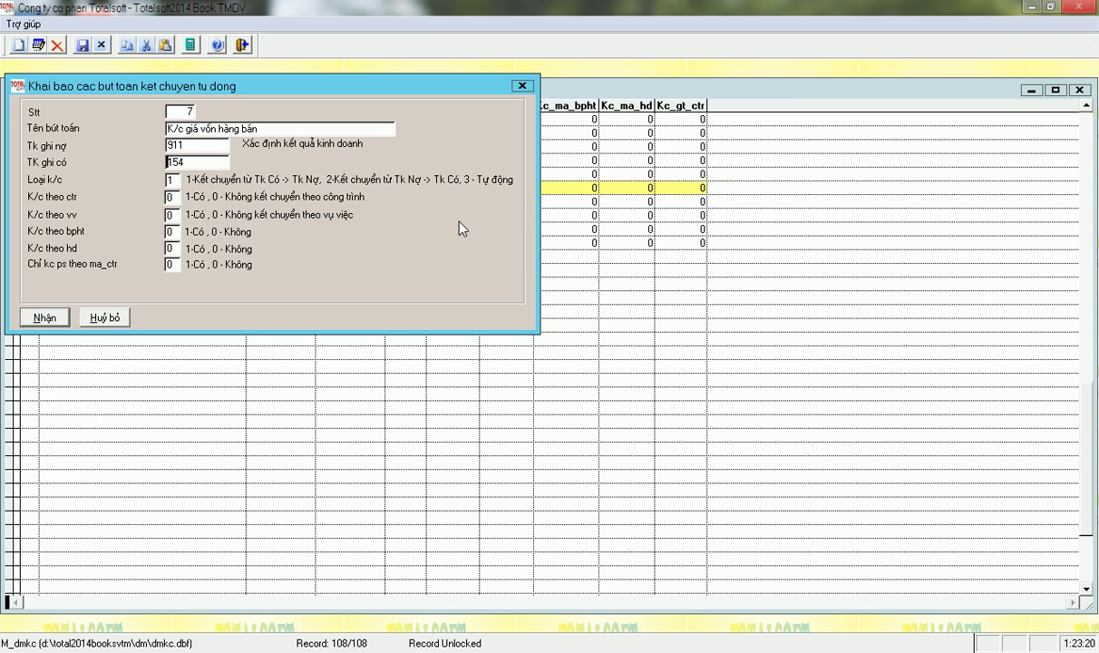
key("Return")
type("632")
key("Return")
key("Return")
key("Return")
key("Return")
key("Return")
key("Return")
key("Return")
key("Return")
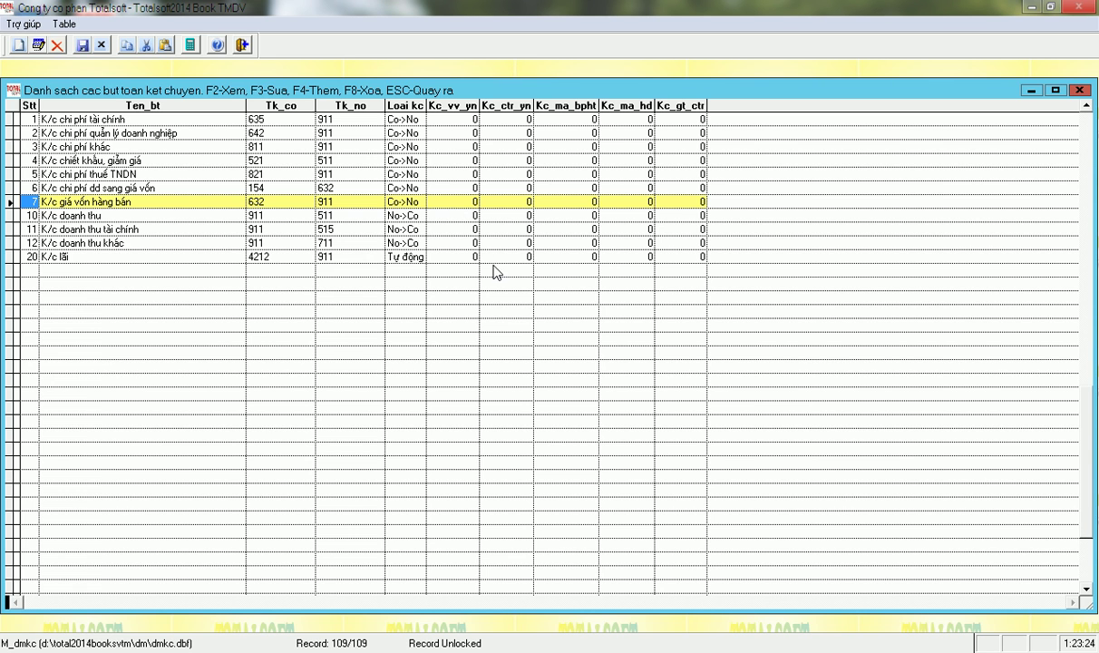
left_click(1081, 90)
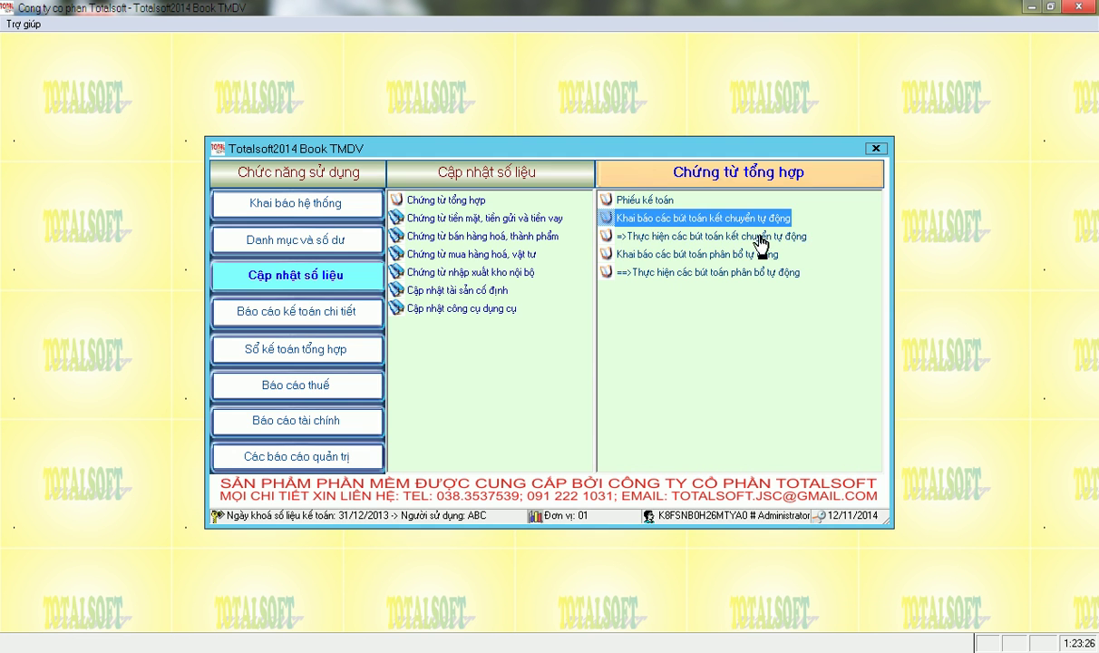
Open the automatic closing entries run list and tag every entry from 1 through 12, leaving out "K/c lãi"
left_click(731, 238)
left_click(40, 114)
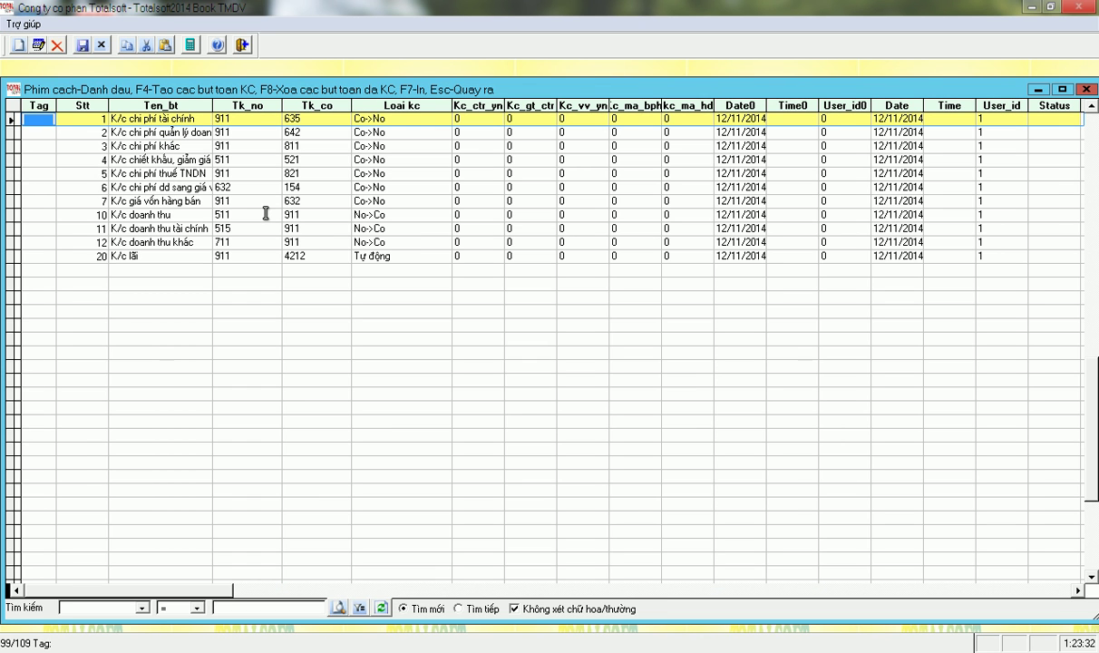
key("space")
key("space")
key("space")
key("space")
key("space")
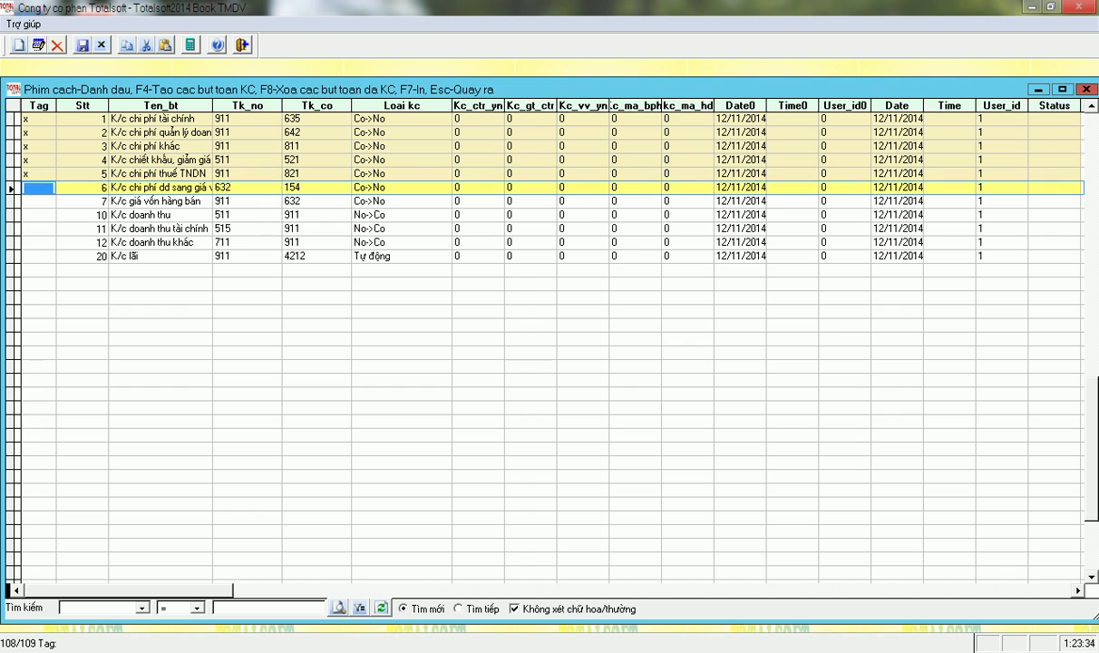
key("space")
key("space")
key("space")
key("space")
key("space")
key("Tab")
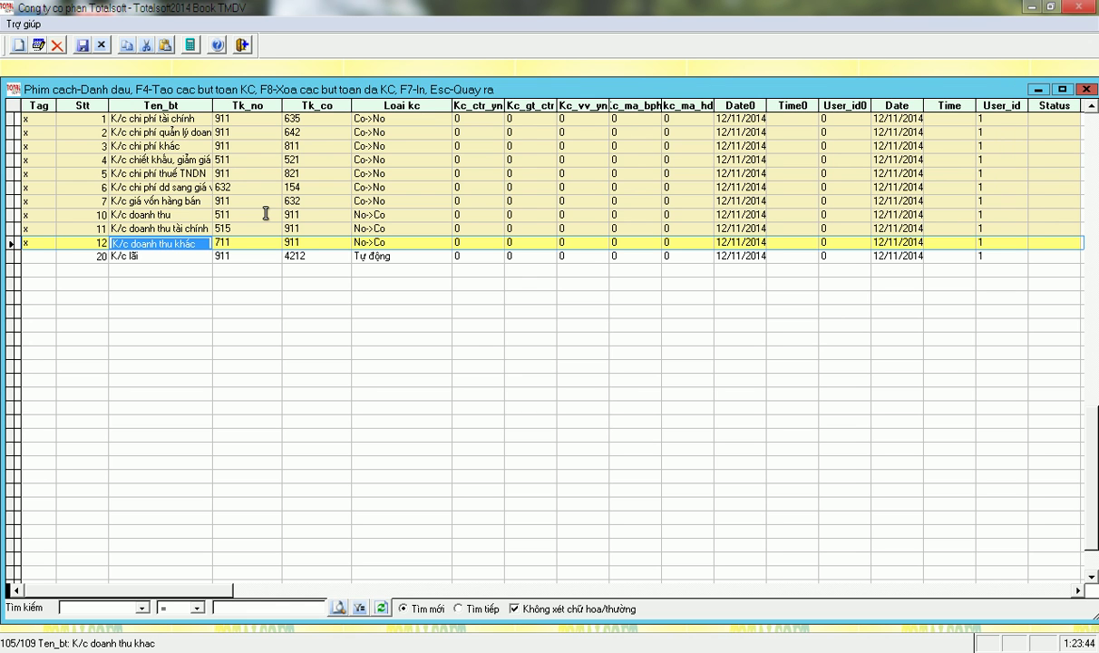
Run the tagged closing entries from period 1 to period 1 and close the list
key("F4")
type("1")
key("Return")
type("1")
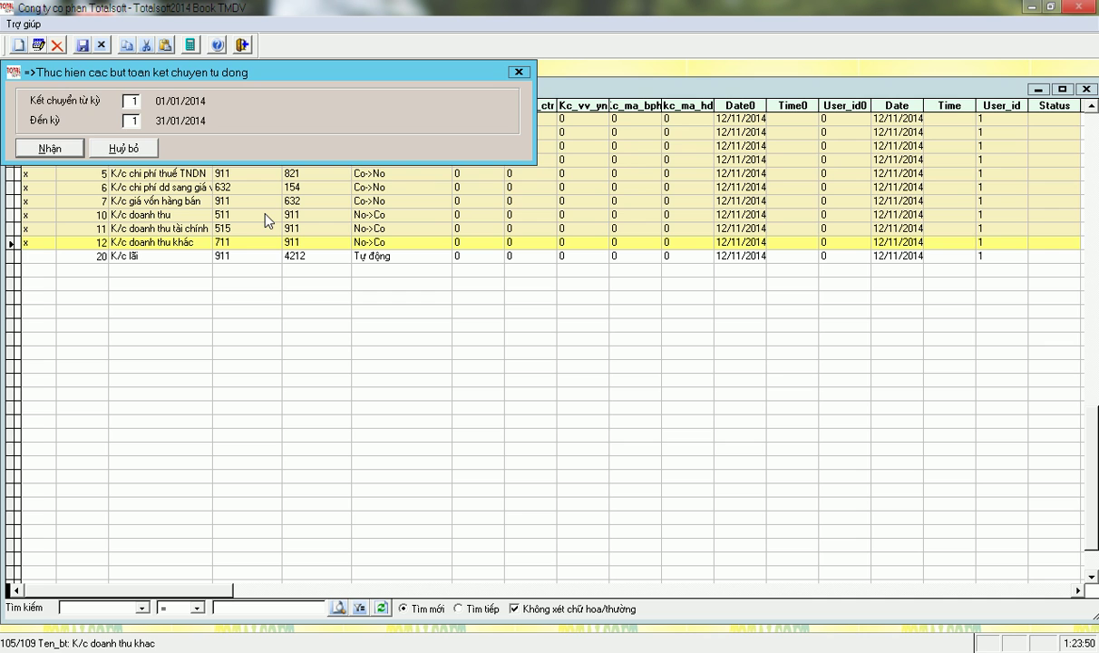
key("Return")
key("Escape")
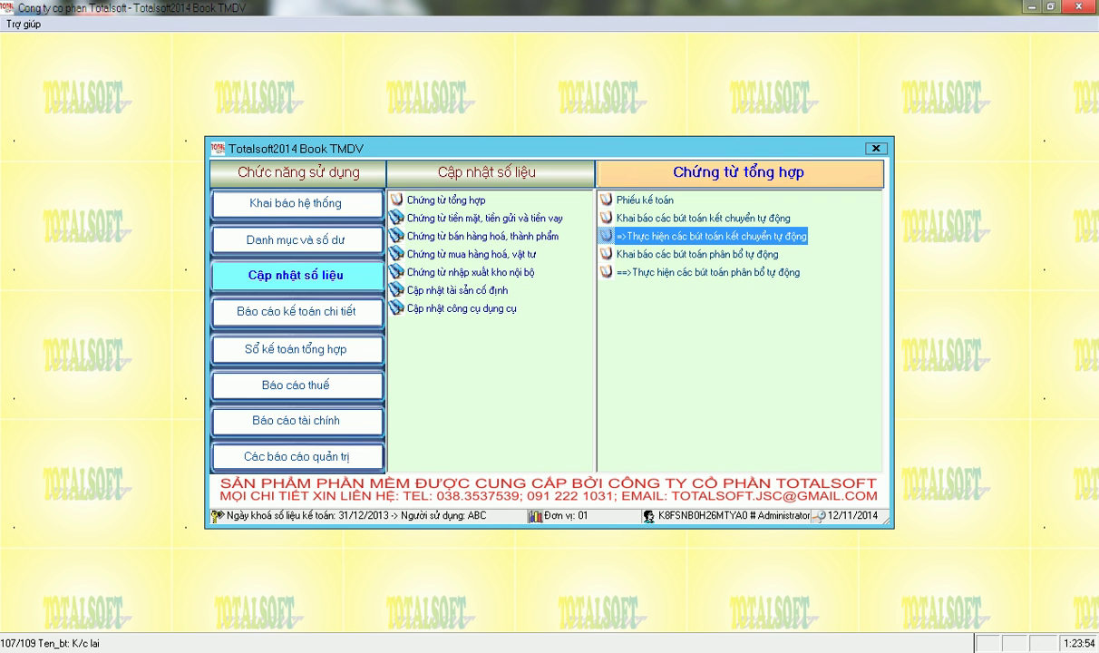
View the trial balance for 01/01/2014 to 31/01/2014 and check accounts 511 through 911, including 911's closing credit balance
left_click(305, 419)
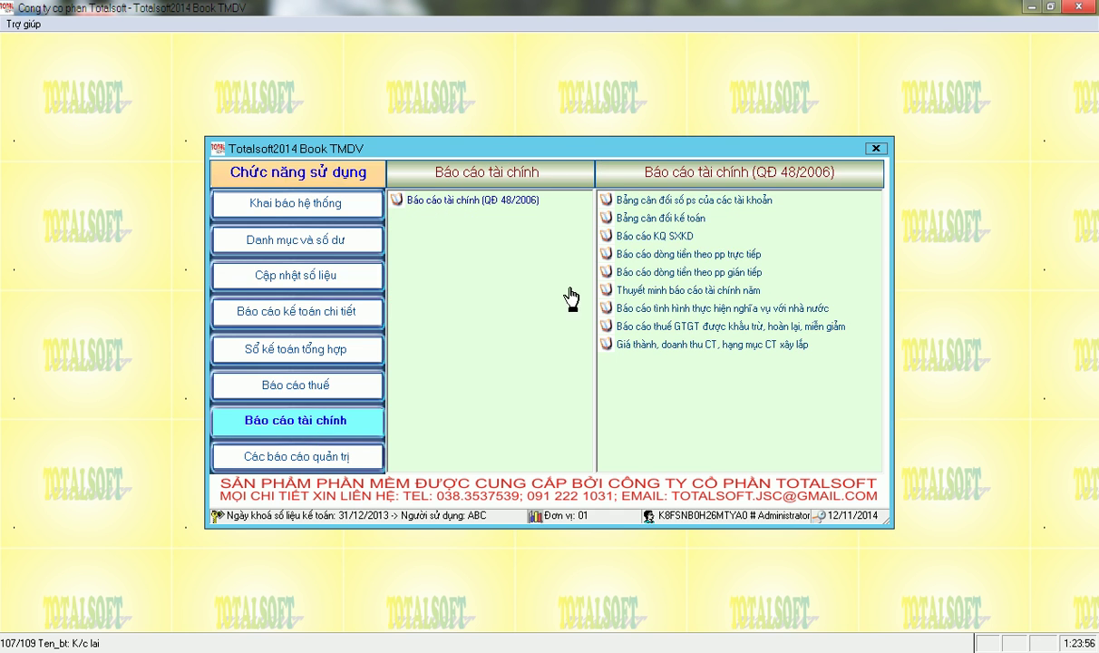
double_click(699, 199)
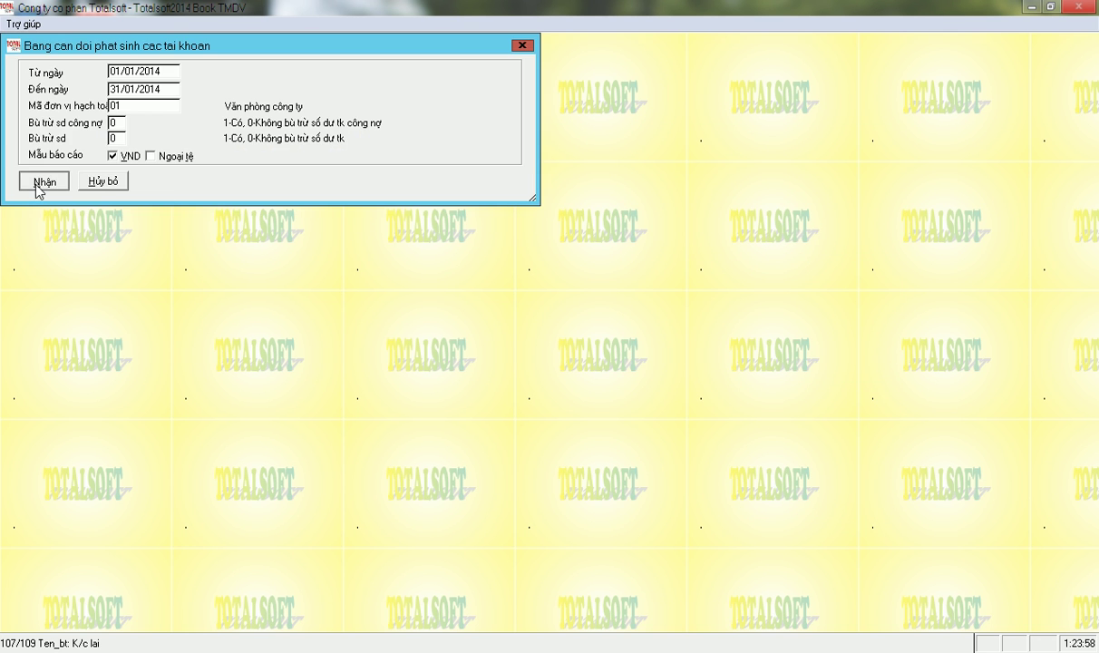
left_click(39, 187)
scroll(280, 294, "down", 6)
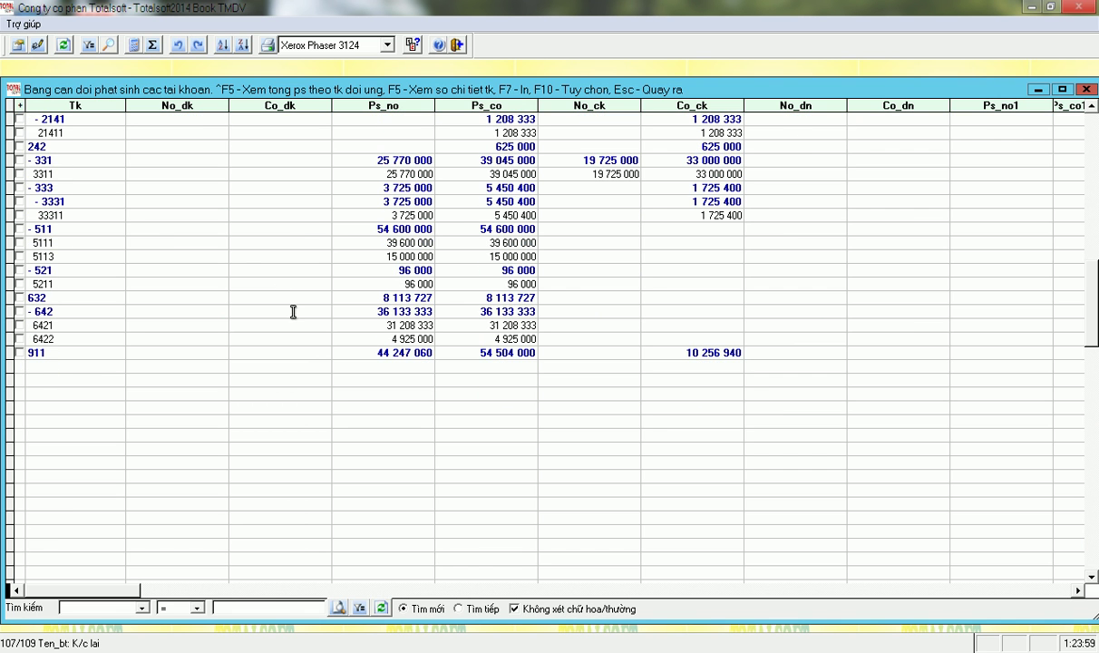
left_click(112, 227)
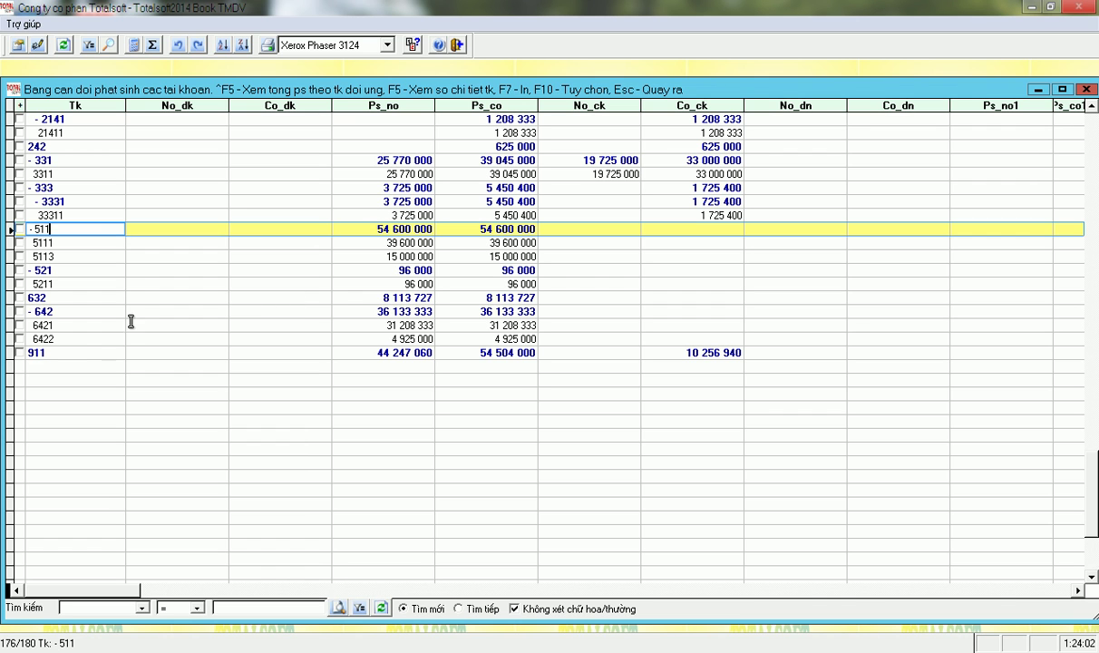
left_click(76, 339)
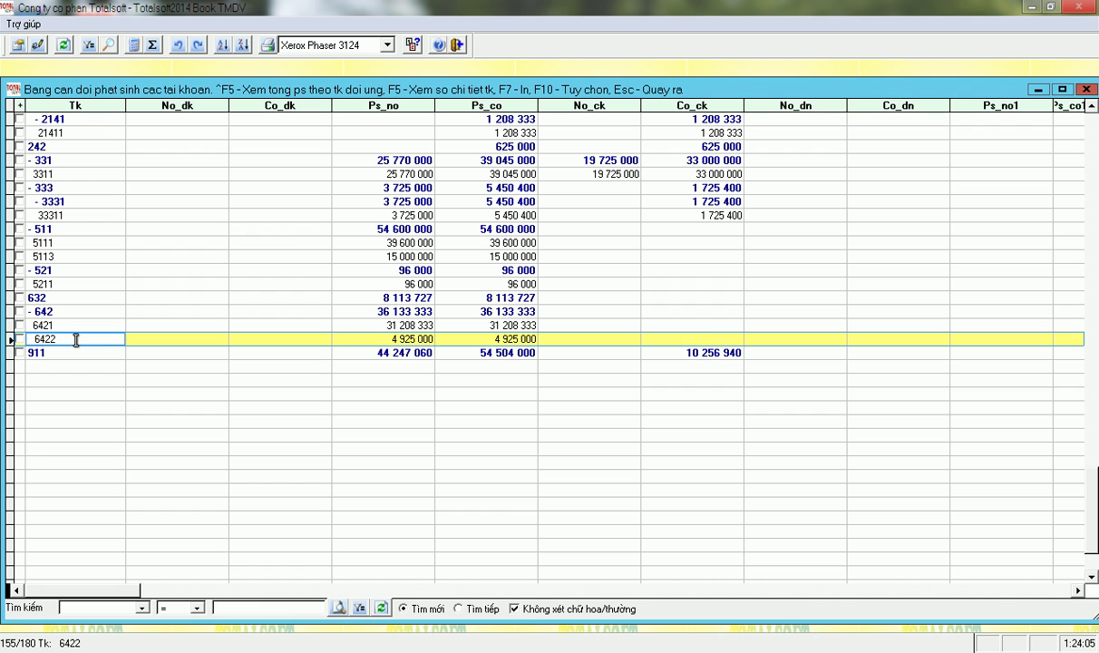
left_click(675, 351)
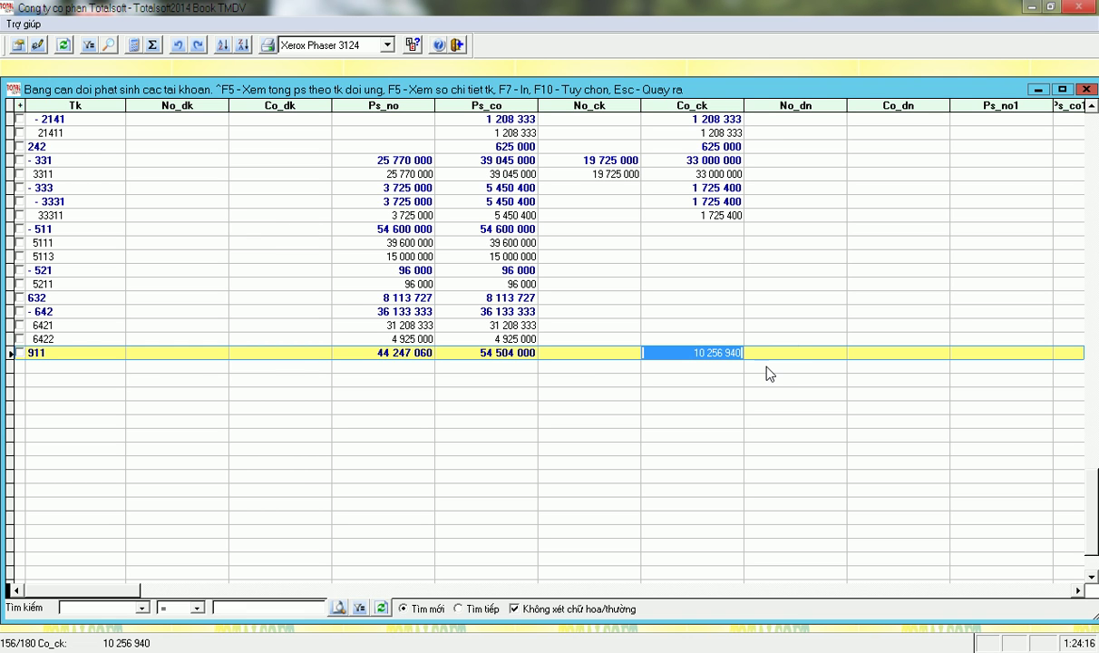
Calculate 10 256 940 × 20 / 100 for corporate income tax on the calculator, and close it and the trial balance
left_click(133, 45)
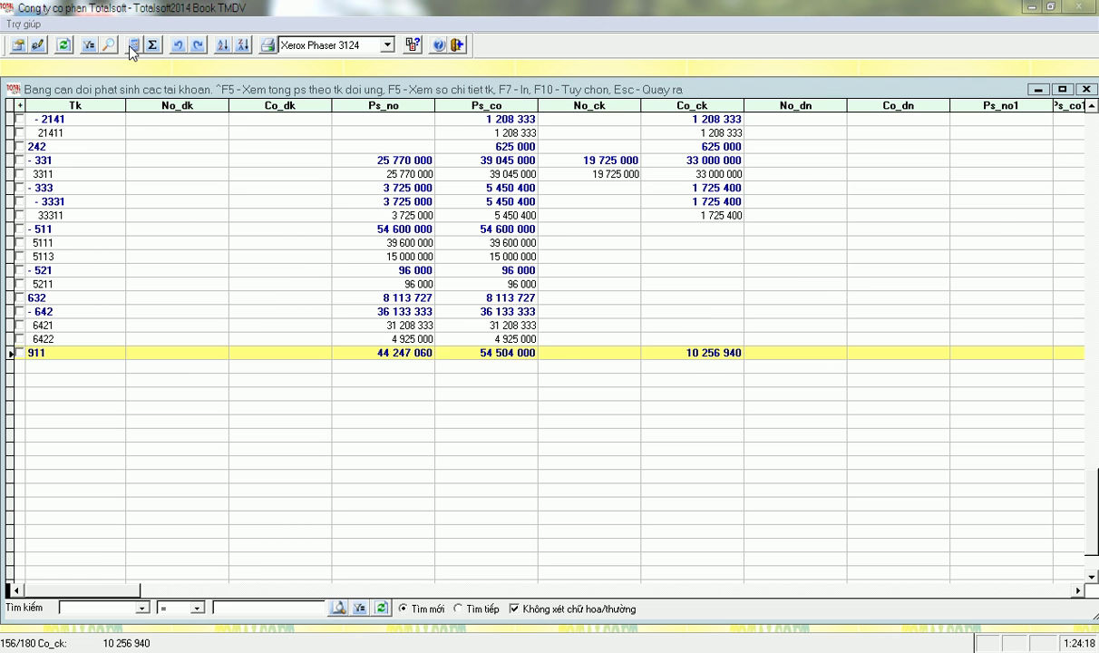
left_click_drag(520, 219, 890, 276)
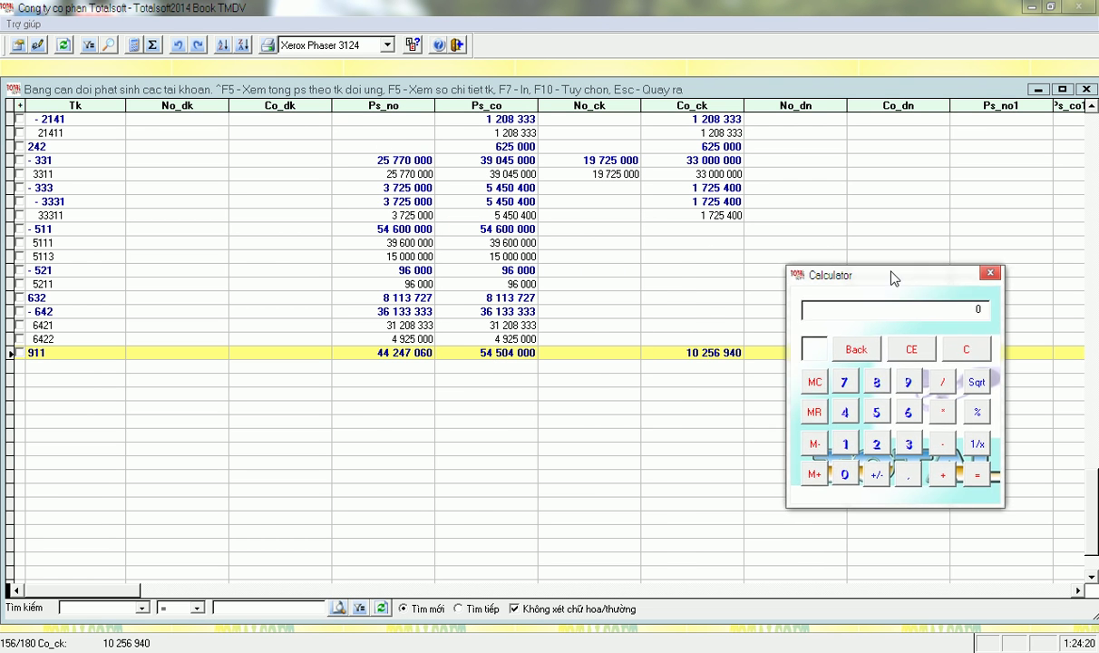
left_click(853, 303)
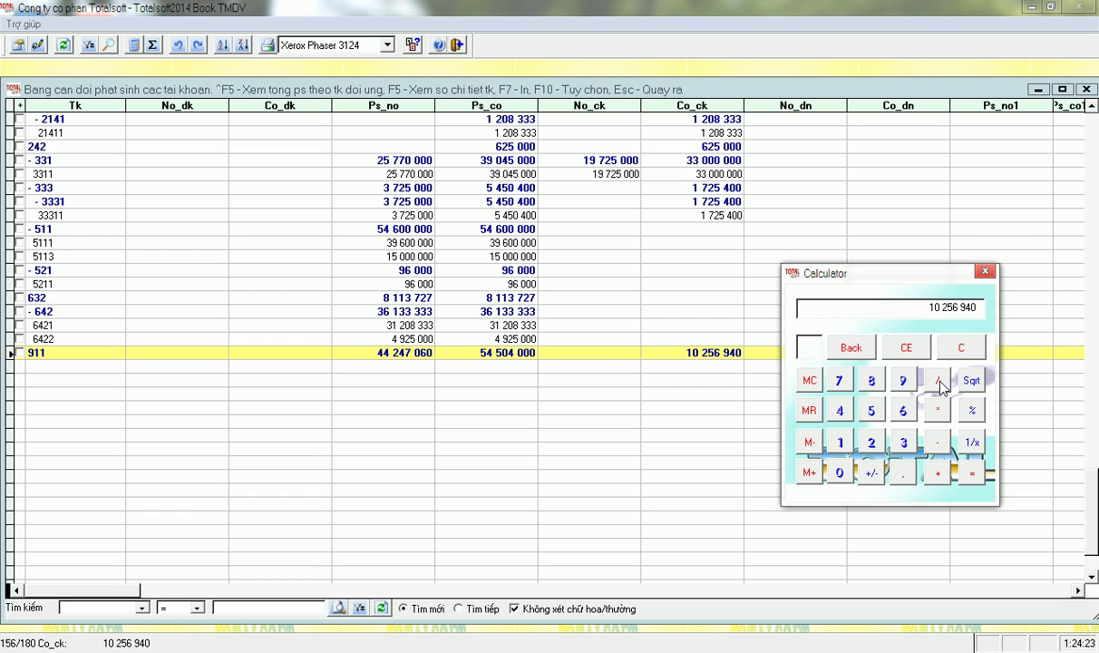
left_click(937, 410)
left_click(871, 441)
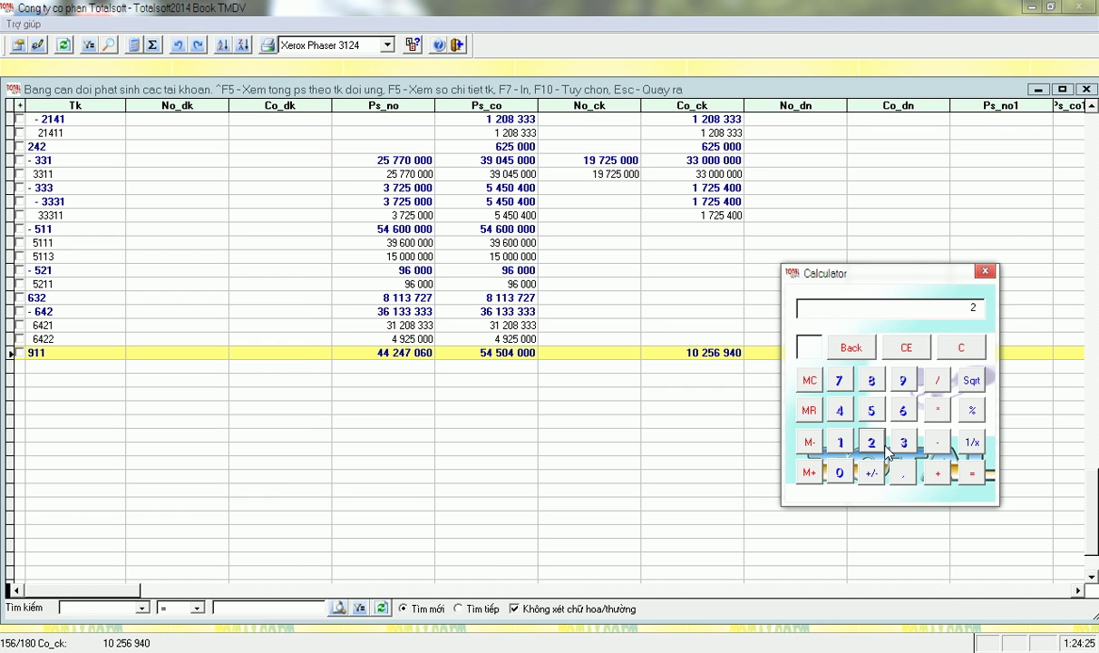
left_click(839, 472)
left_click(935, 381)
left_click(840, 441)
left_click(839, 472)
left_click(839, 472)
left_click(971, 472)
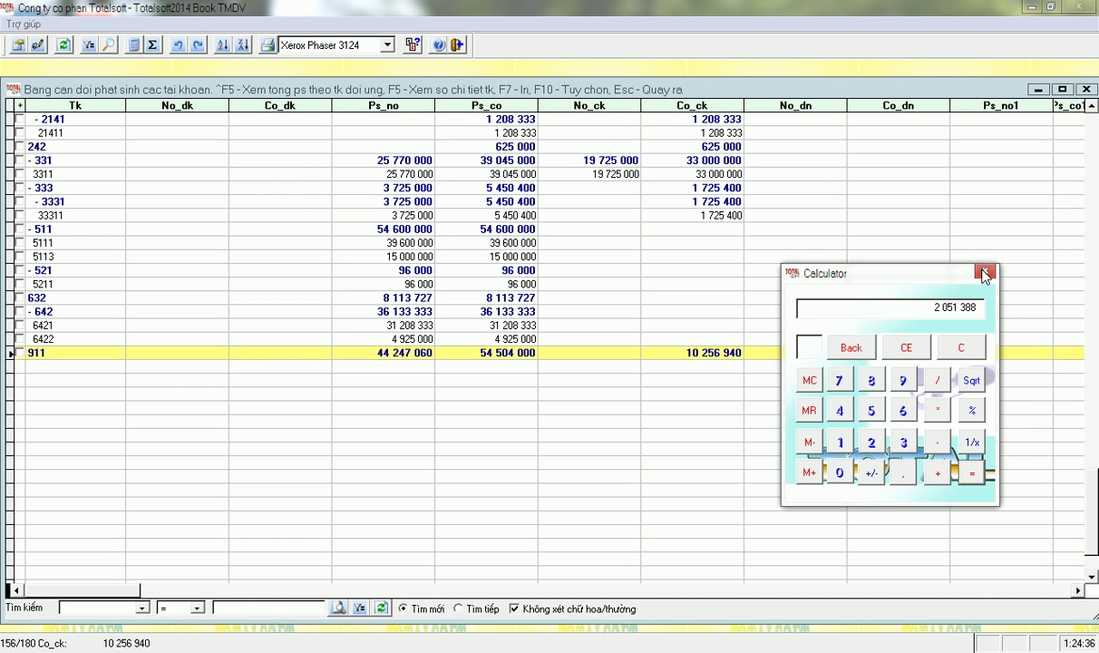
left_click(984, 272)
key("Escape")
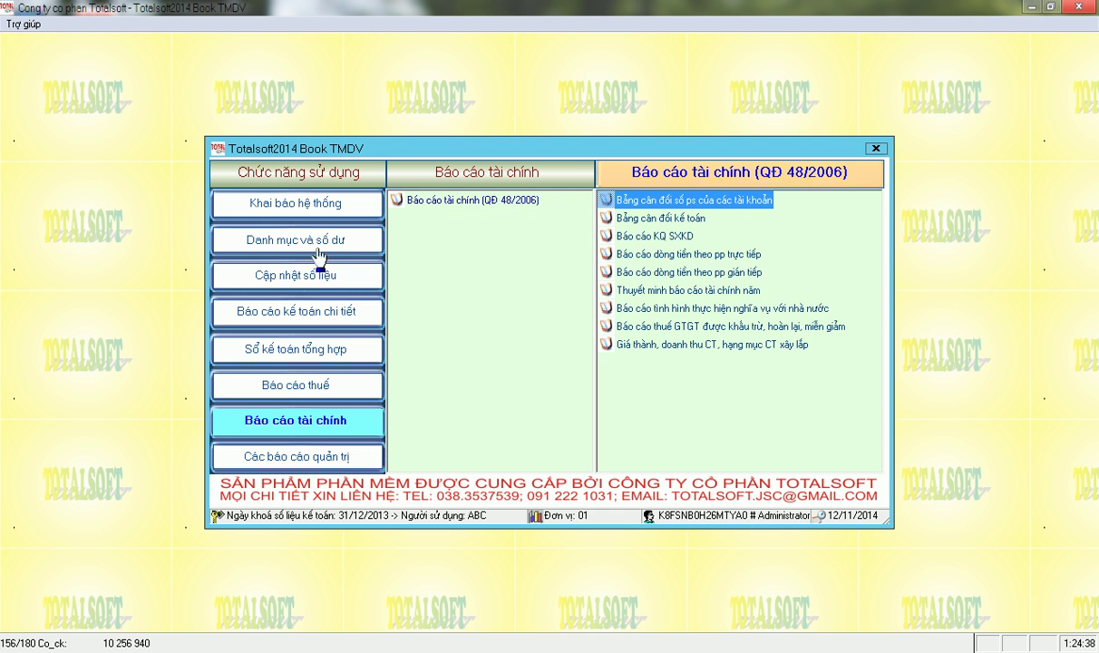
Start an accounting voucher dated 31/01/2014, book PKT01, number PKT110, with the description "Hạch toán thuế TNDN"
left_click(291, 274)
double_click(613, 199)
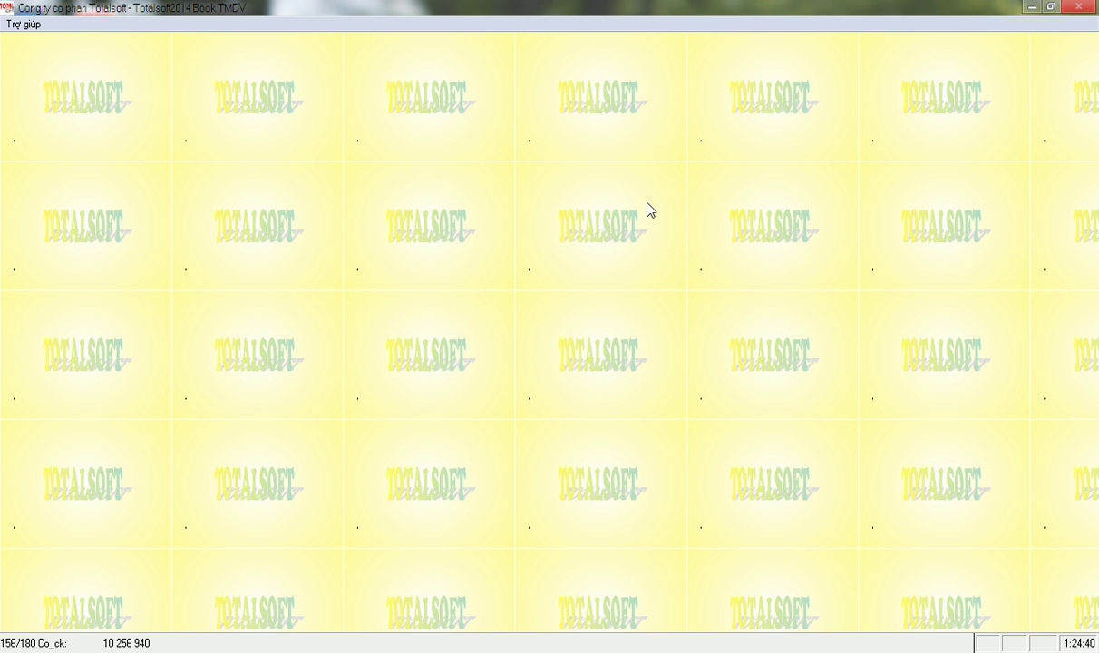
key("Return")
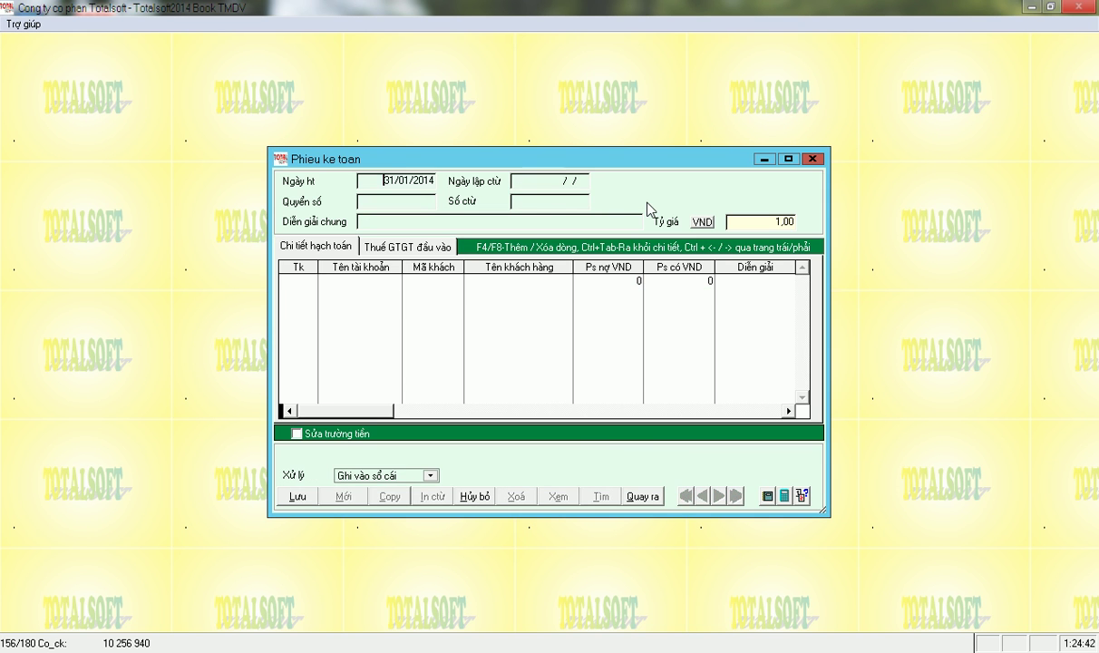
type("Hachj")
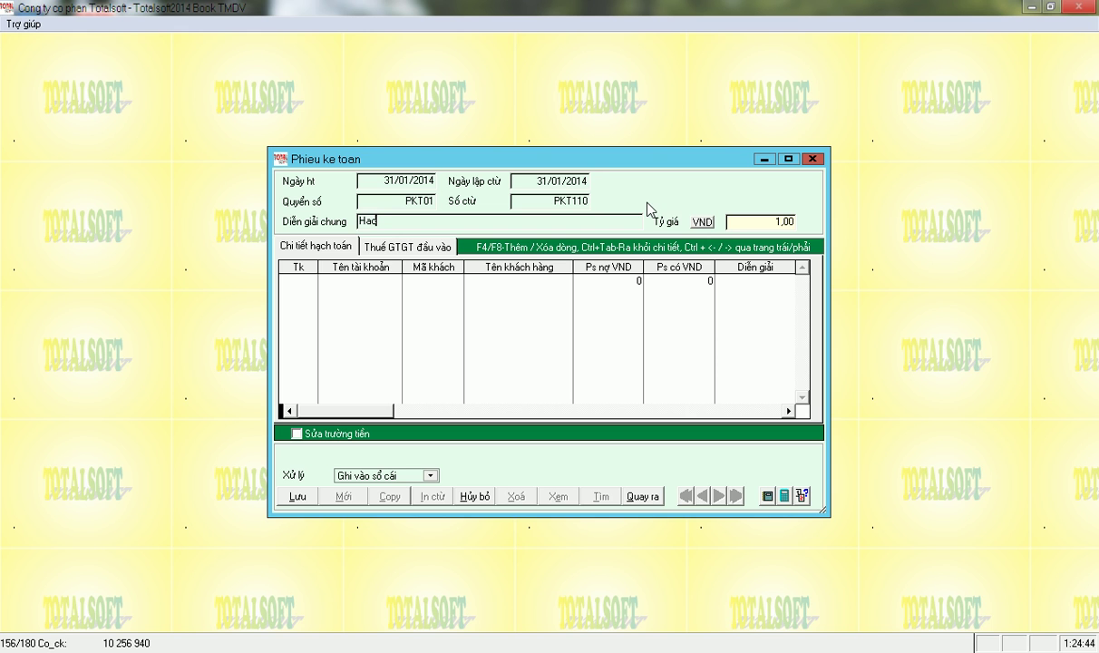
key("BackSpace")
key("BackSpace")
key("BackSpace")
type("ach to")
key("BackSpace")
key("BackSpace")
key("BackSpace")
type("toán thue")
type(" TNDN")
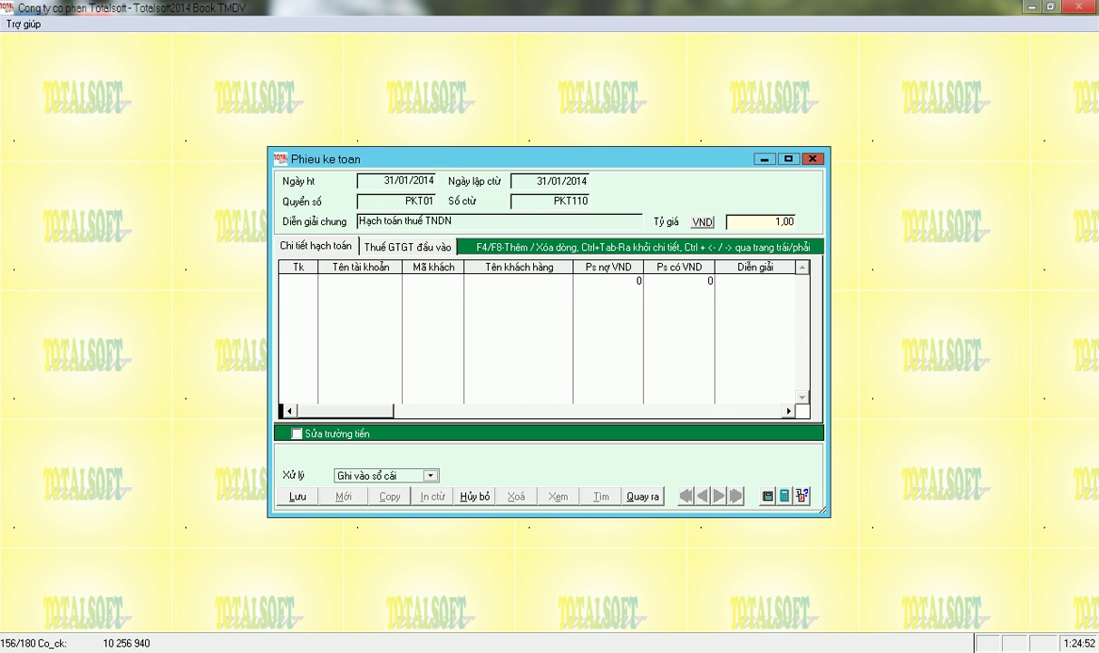
key("Return")
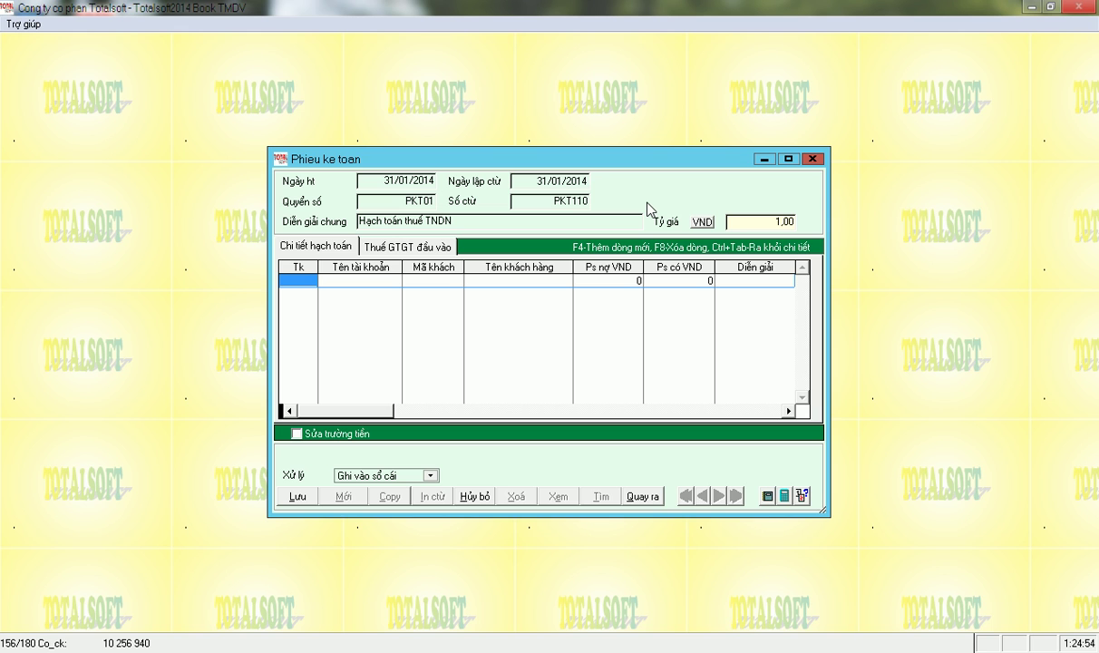
Enter a debit line for account 821 with 2 051 388 VND, leaving the customer code blank
type("821")
key("Return")
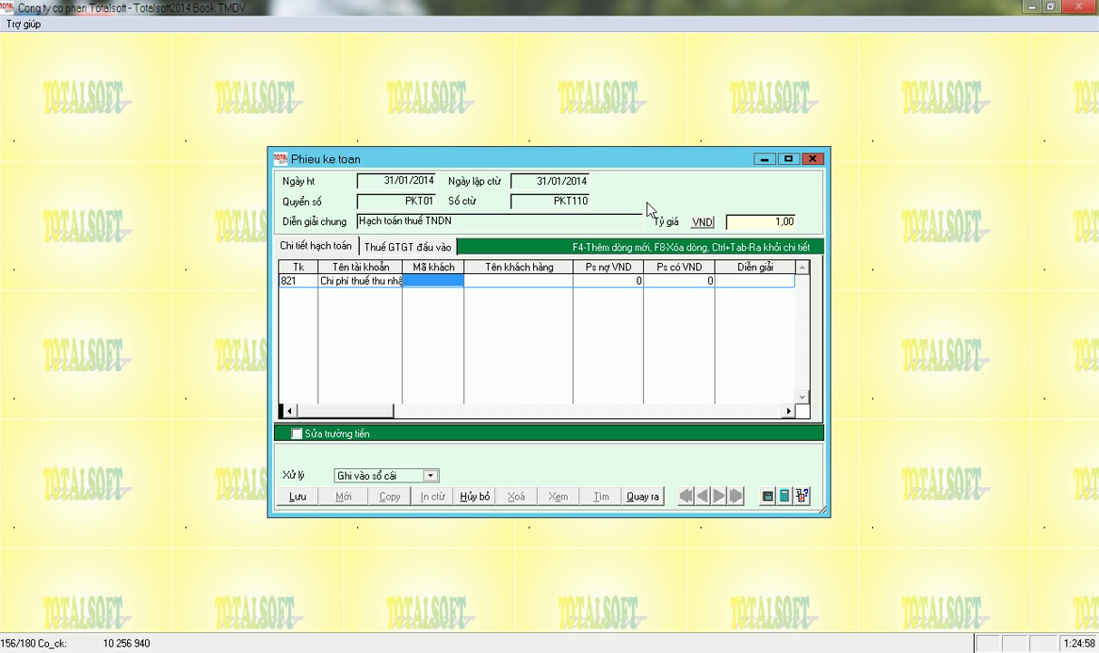
key("Return")
type("2051388")
key("Return")
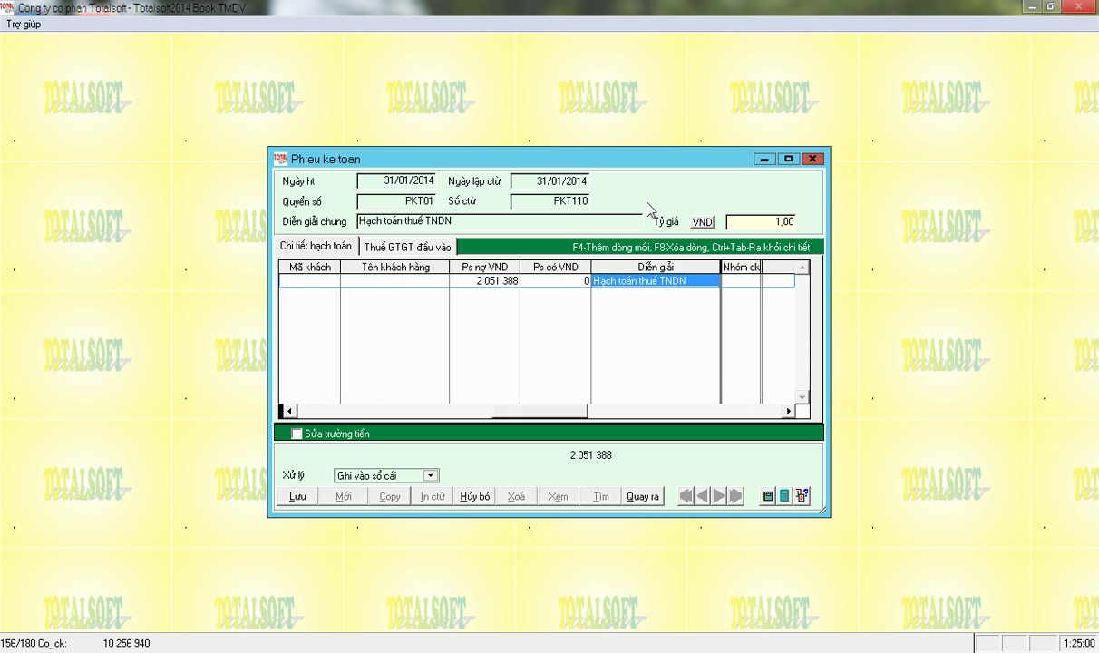
Add a credit line for account 3334 with 2 051 388 VND, save the voucher and finish voucher entry
key("Return")
type("3334")
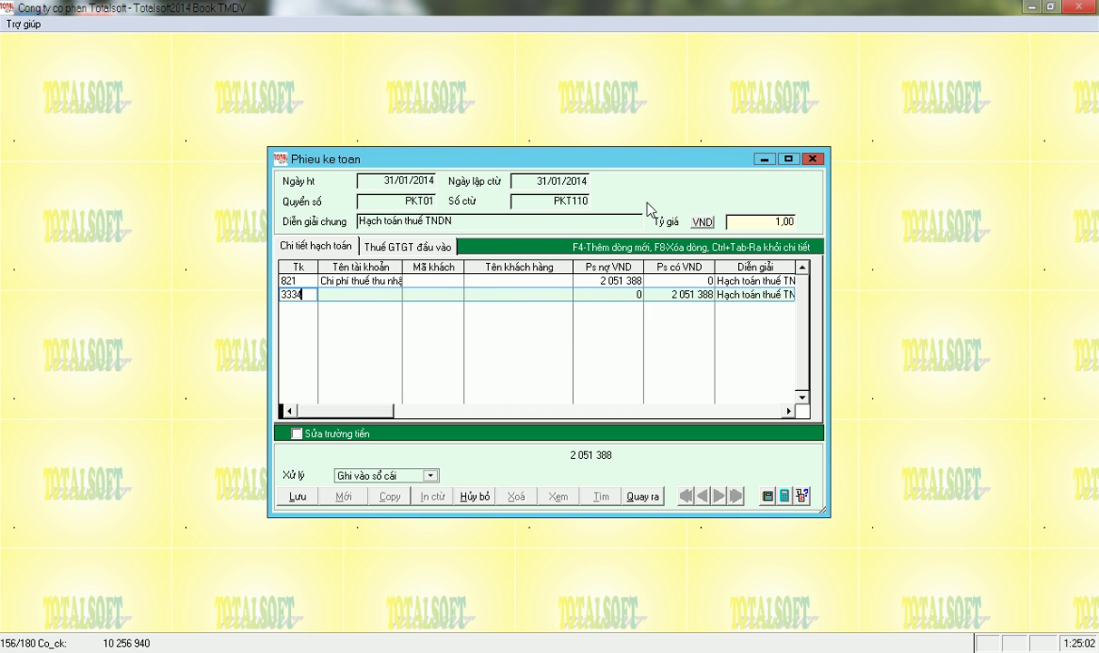
key("Return")
key("Return")
key("Return")
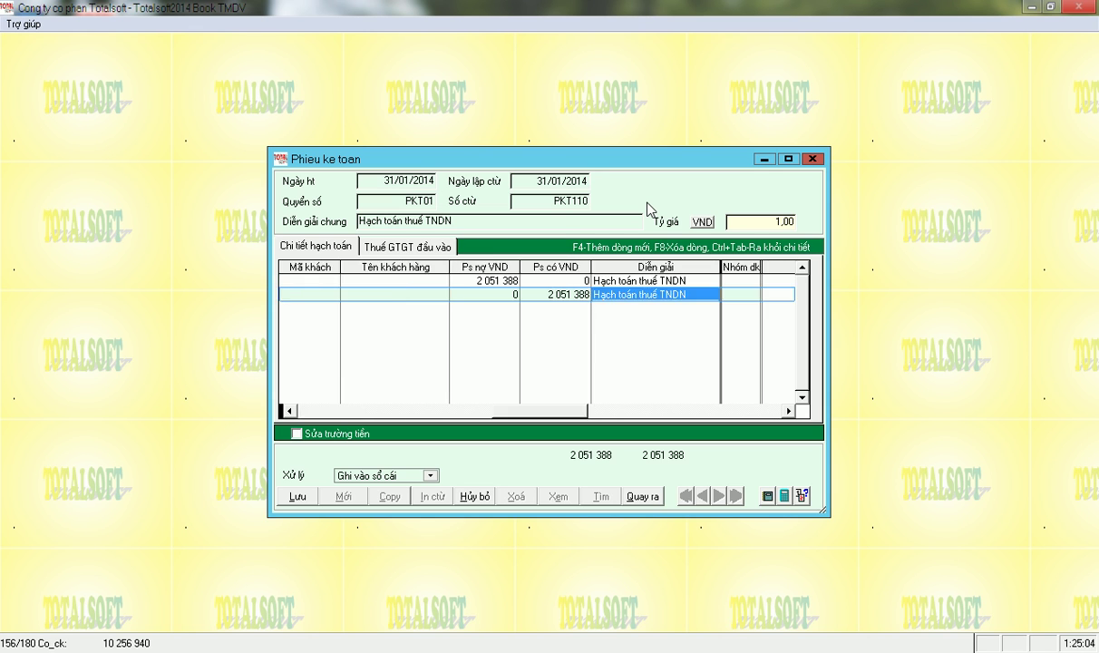
left_click(296, 498)
key("Escape")
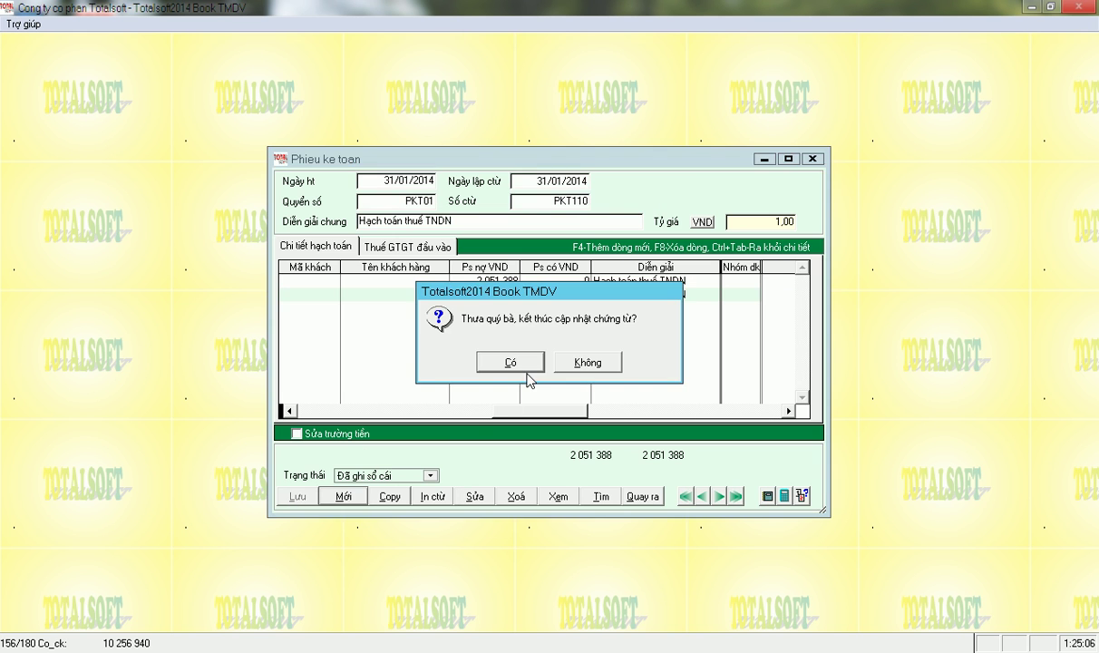
left_click(493, 362)
Recheck the January trial balance for the tax posting on accounts 3334 and 821, and close it
left_click(281, 420)
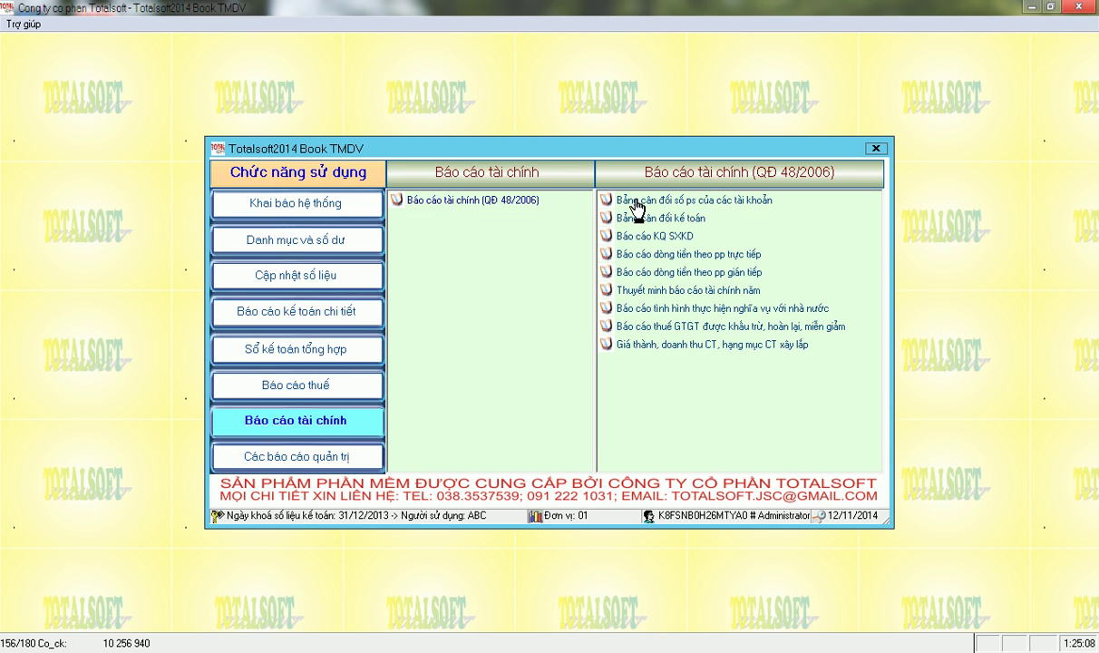
left_click(603, 200)
left_click(41, 181)
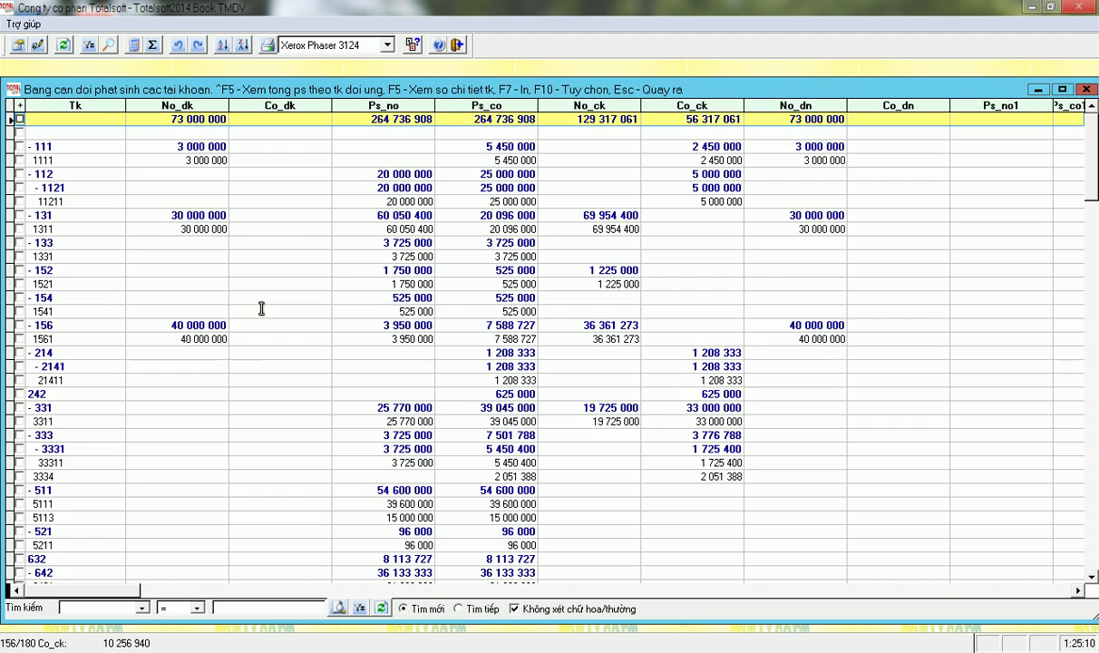
scroll(262, 306, "down", 5)
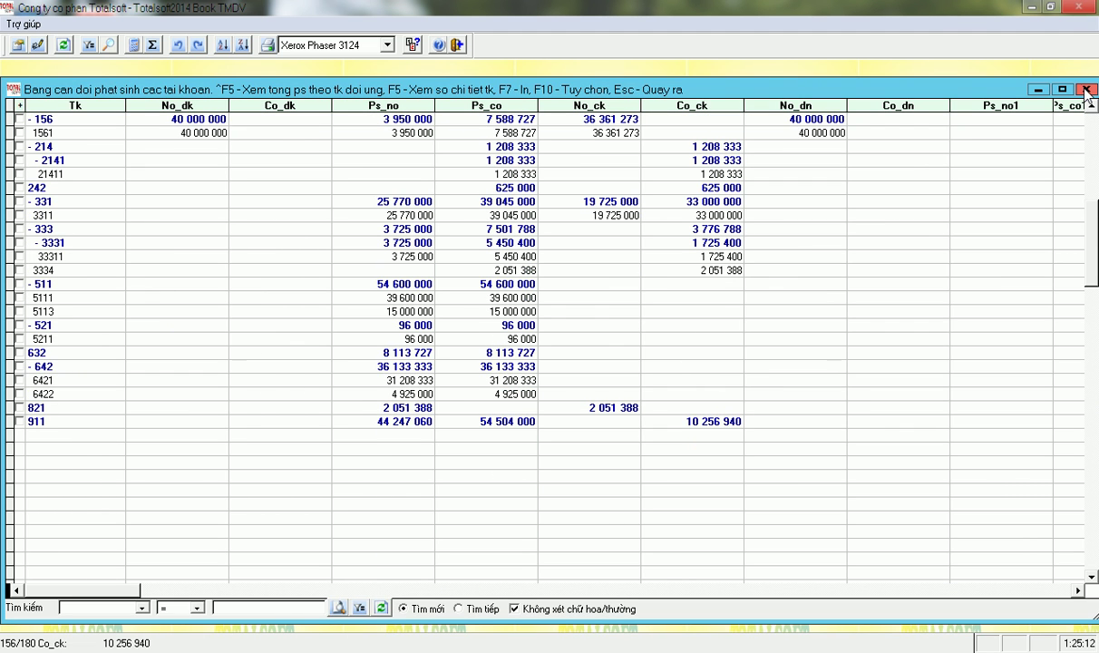
key("Escape")
Tag only entry 5 "K/c chi phí thuế TNDN", run it from period 1 to period 1 and close the list
left_click(326, 284)
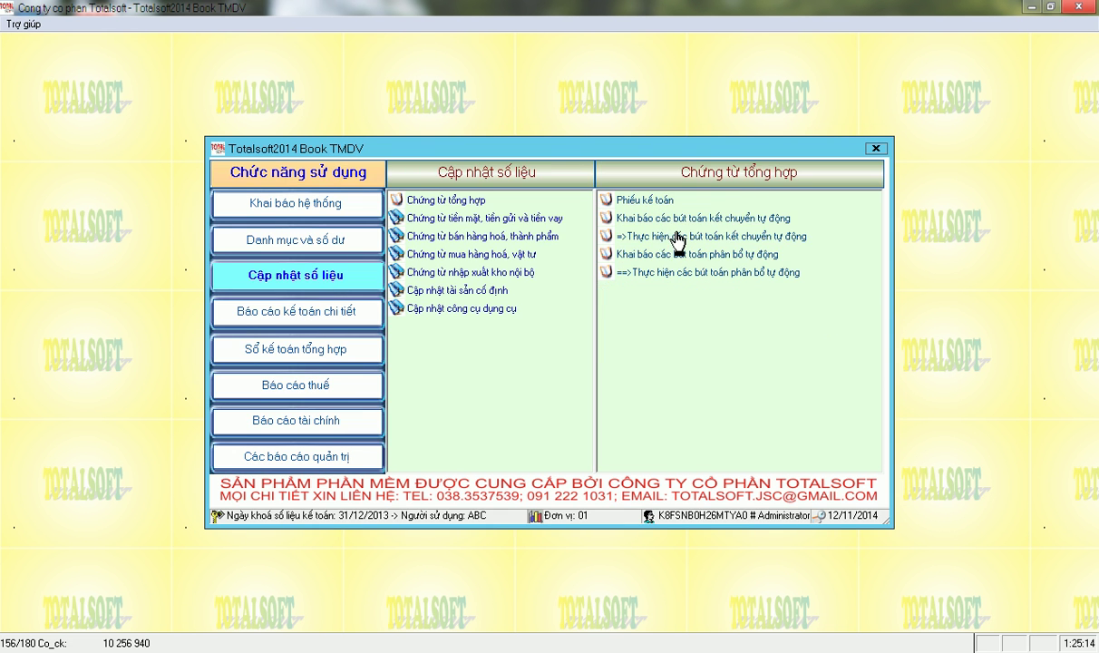
left_click(674, 243)
key("Return")
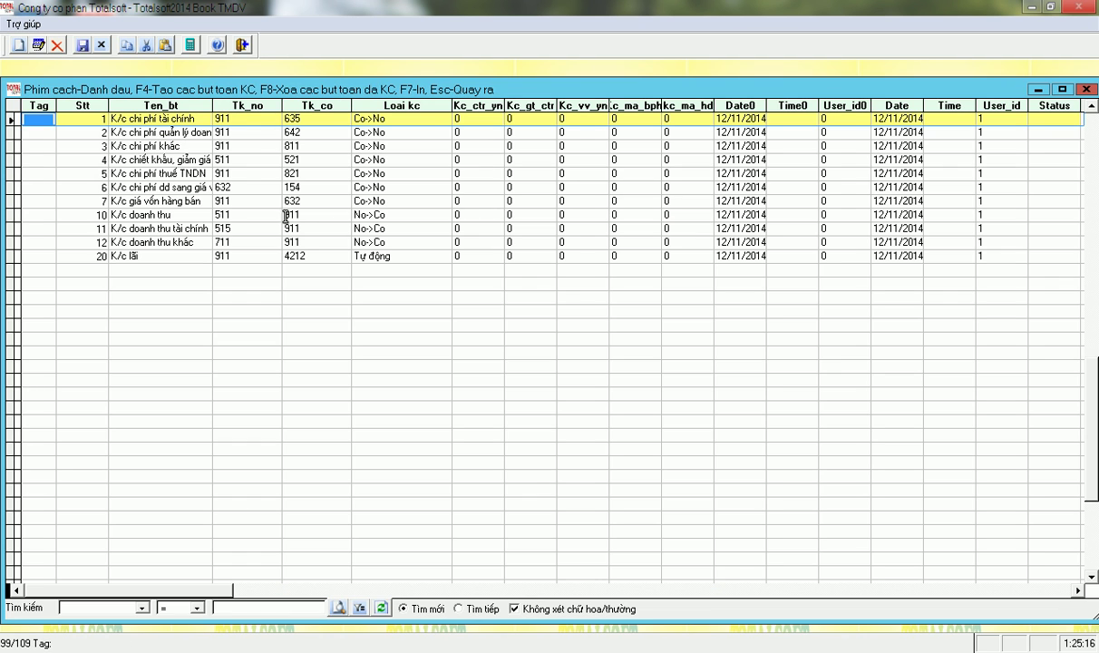
left_click(244, 176)
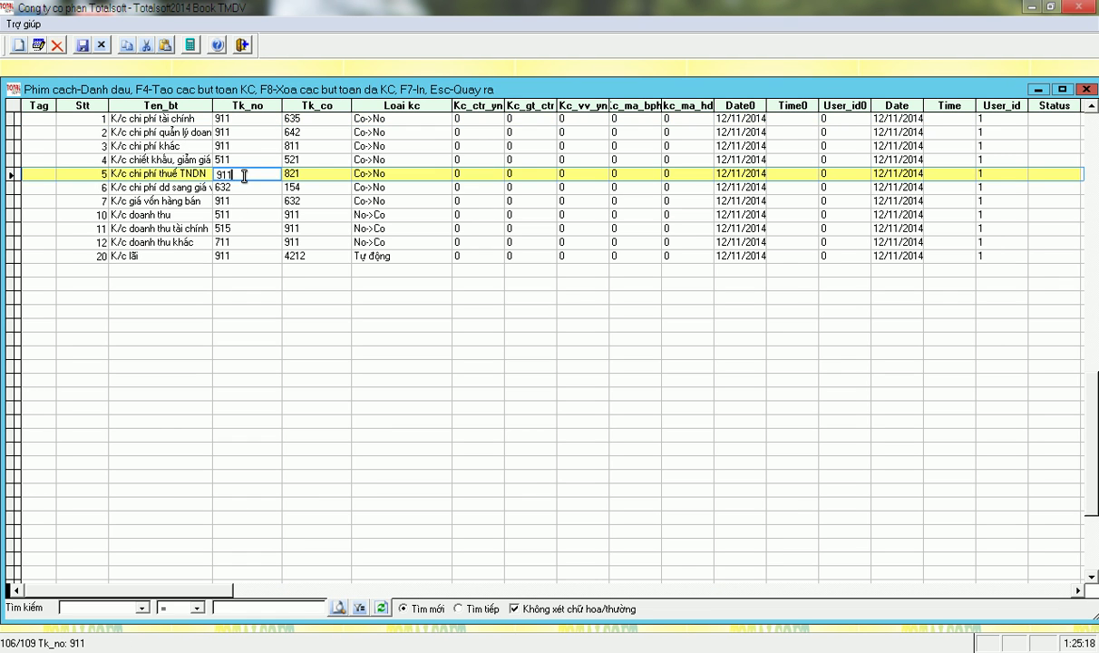
key("space")
key("F4")
type("1")
key("Return")
type("1")
key("Return")
key("Return")
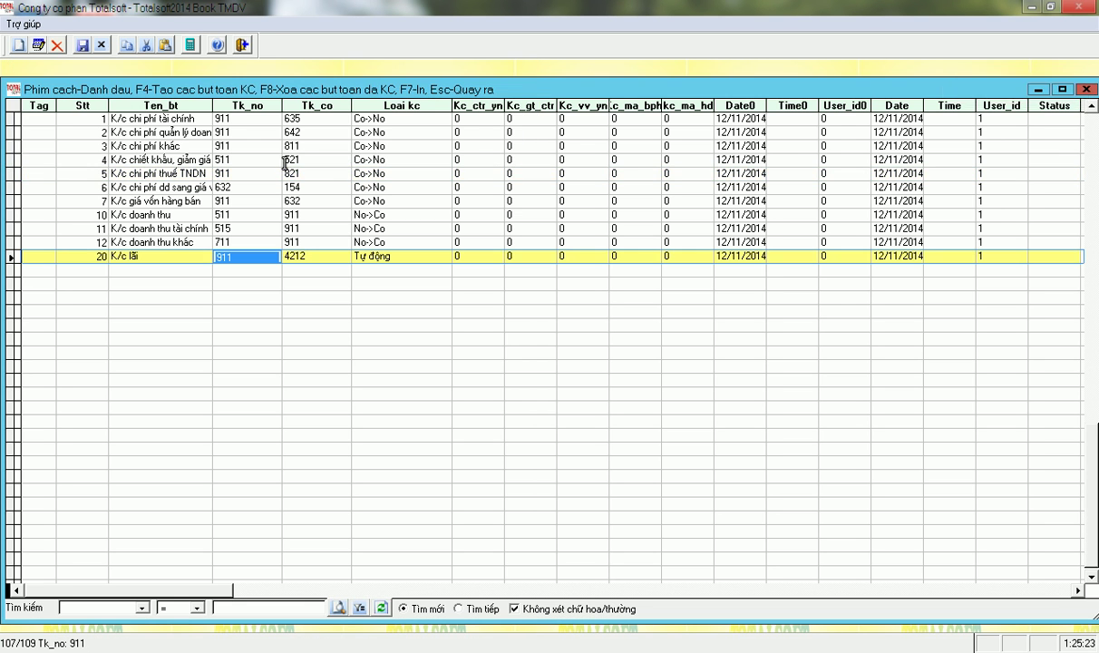
key("Escape")
Check the January 2014 trial balance for the closing of account 821 and the balance remaining on account 911, and close it
double_click(635, 202)
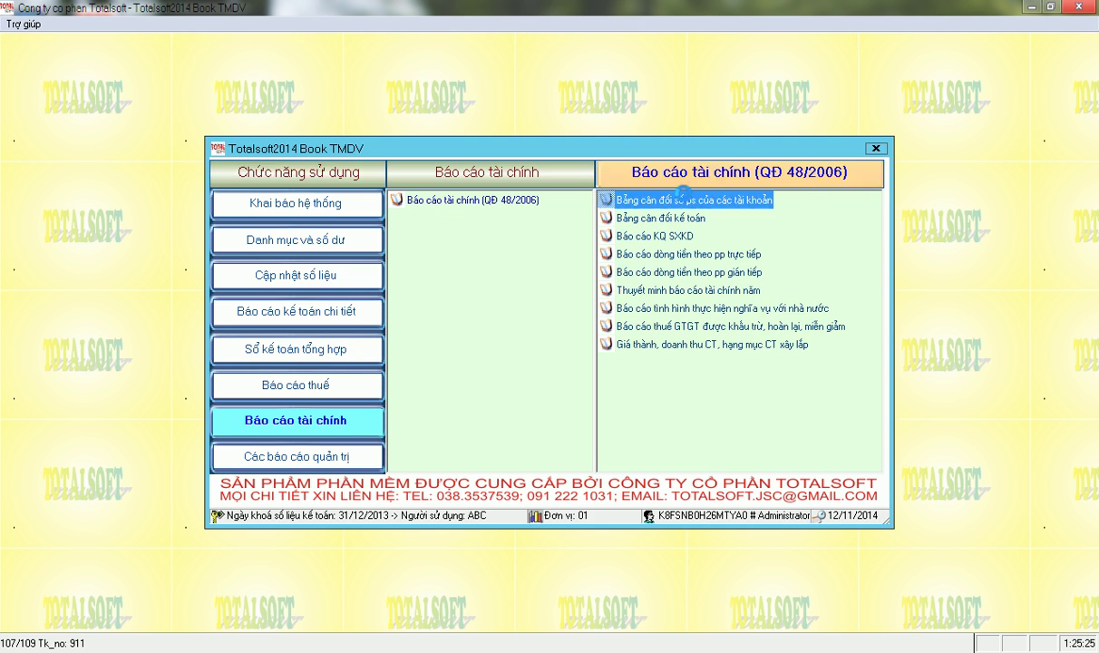
left_click(43, 182)
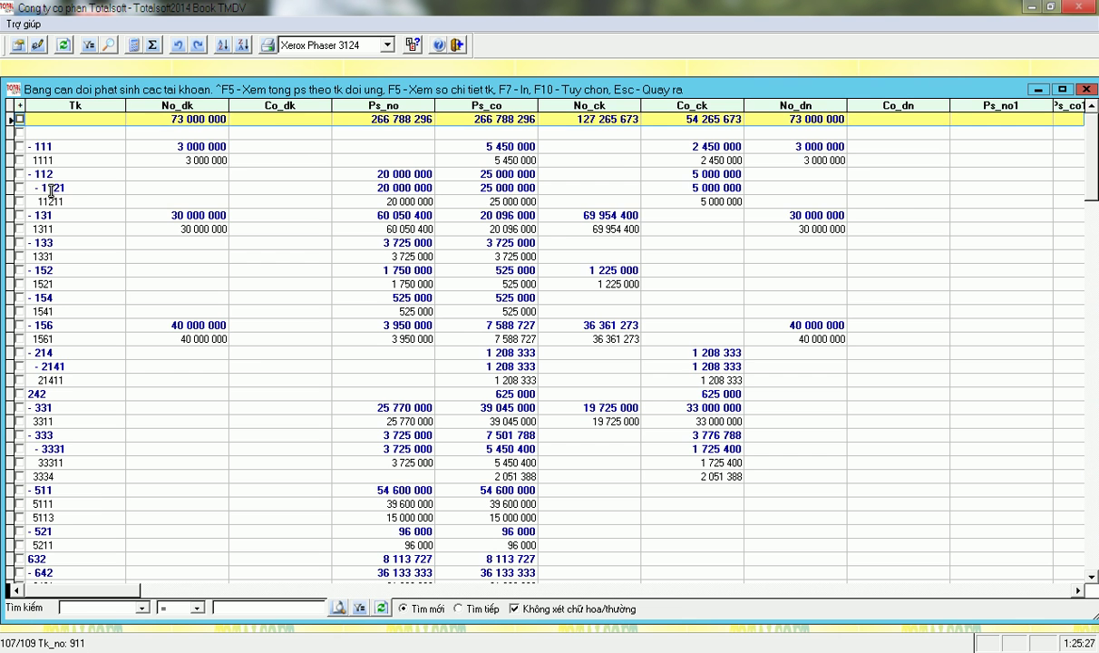
scroll(267, 351, "down", 5)
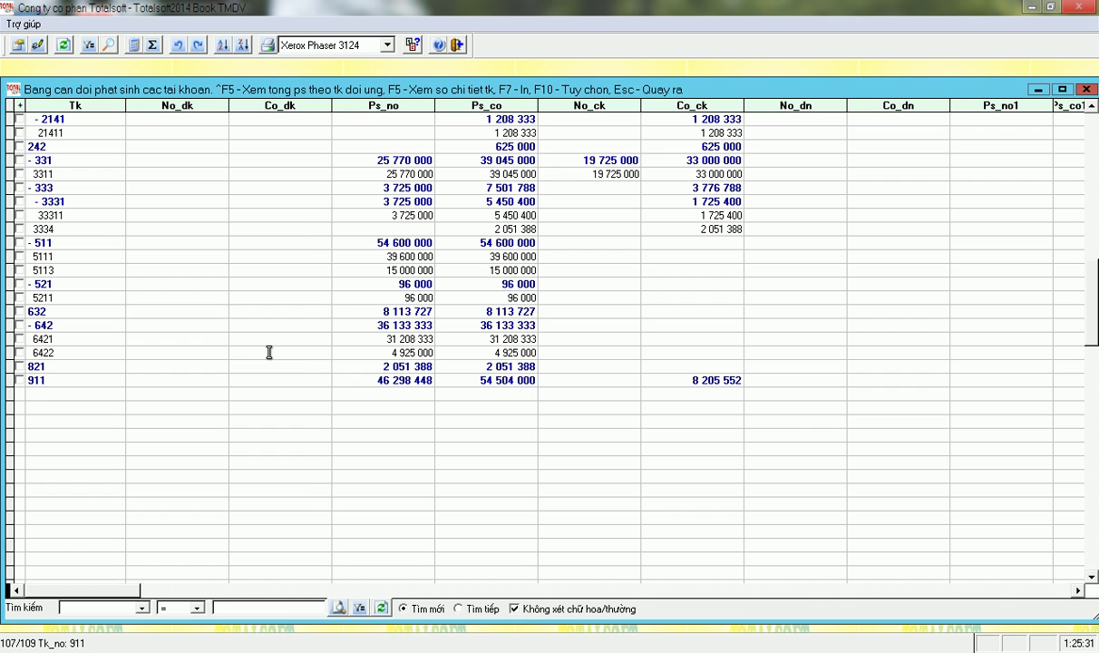
left_click(458, 366)
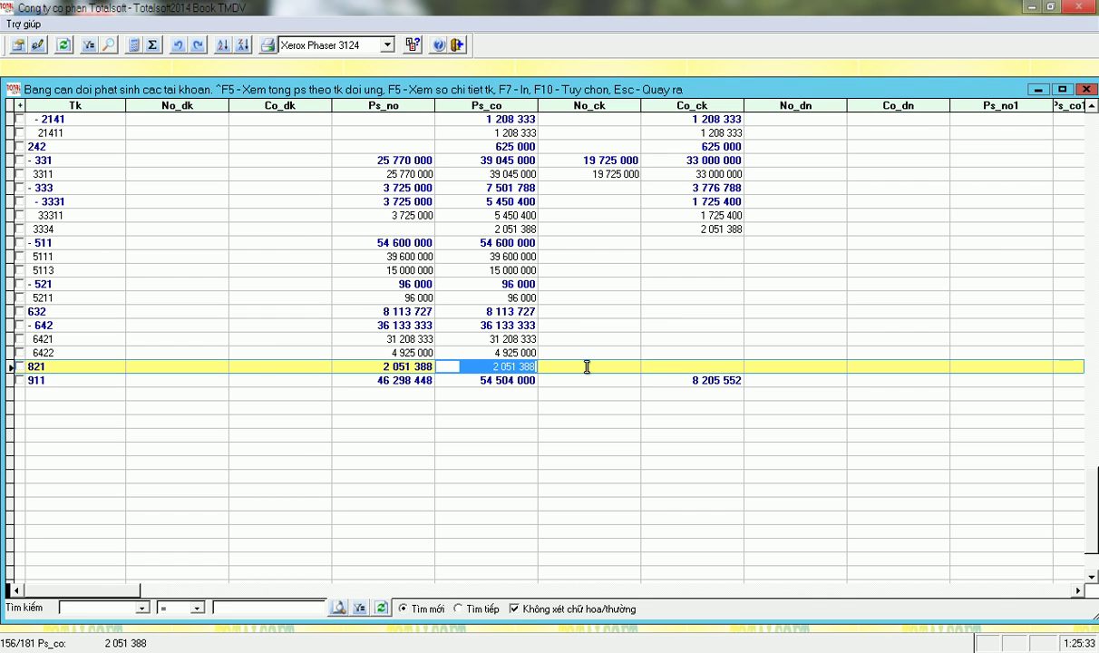
left_click(711, 381)
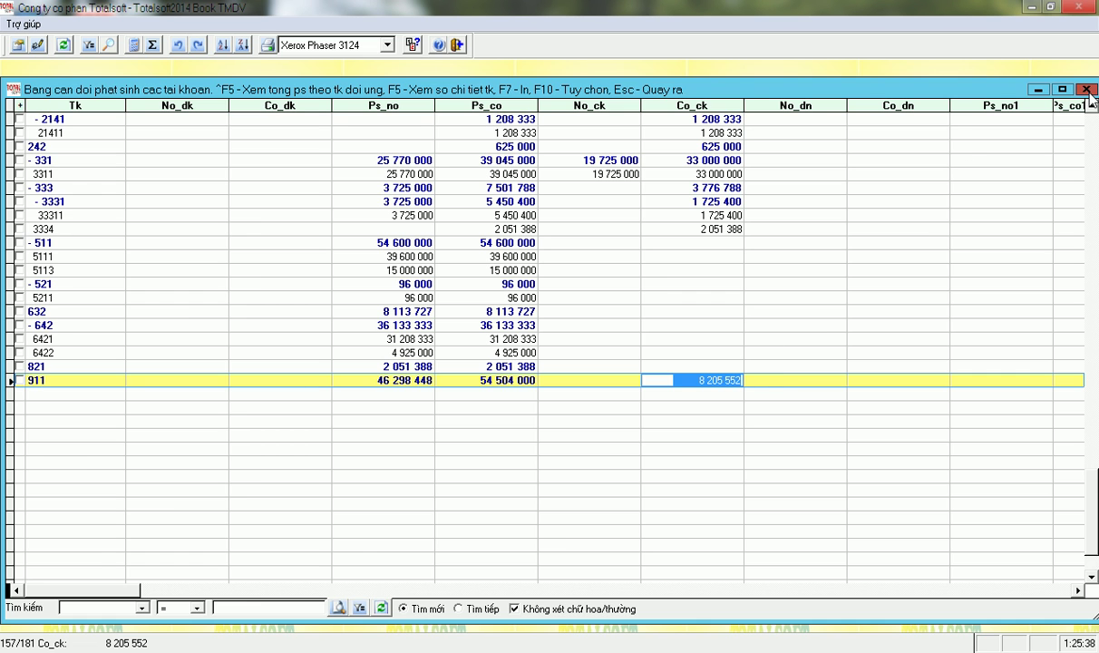
key("Escape")
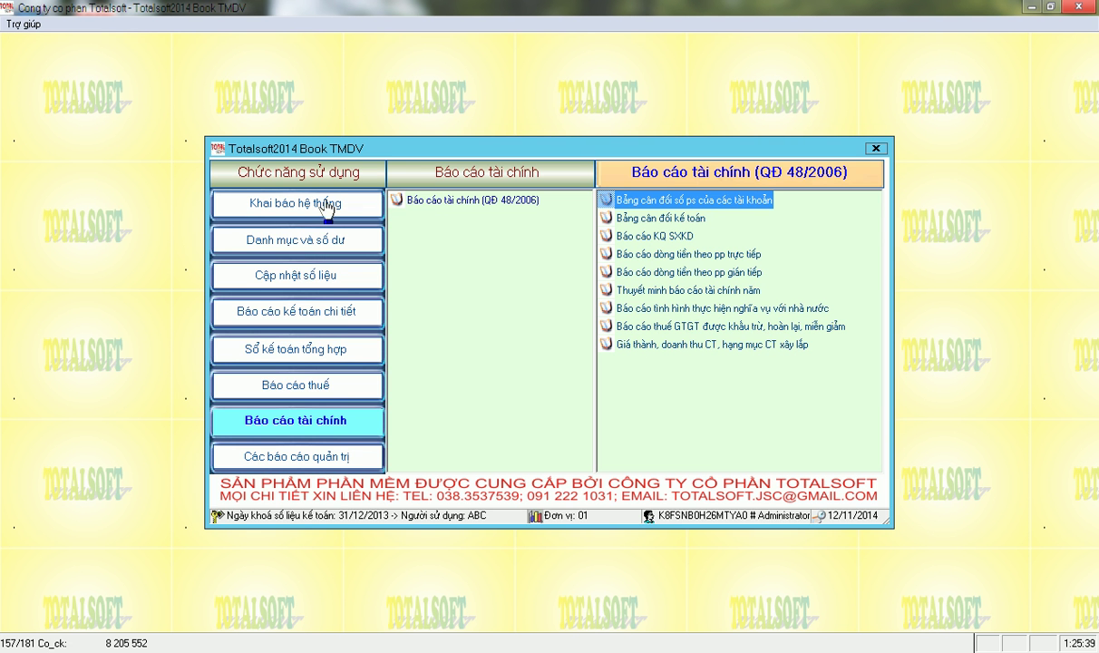
Tag only automatic closing entry 20 "K/c lãi", run it from period 1 to period 1 and close the list
left_click(308, 276)
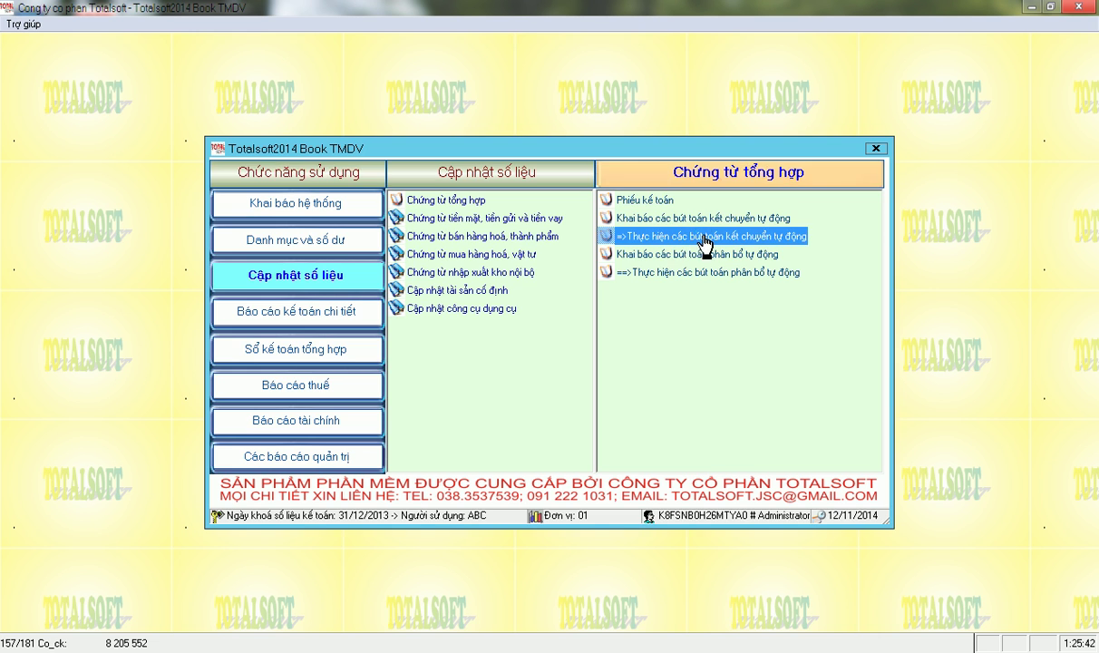
left_click(705, 237)
left_click(50, 116)
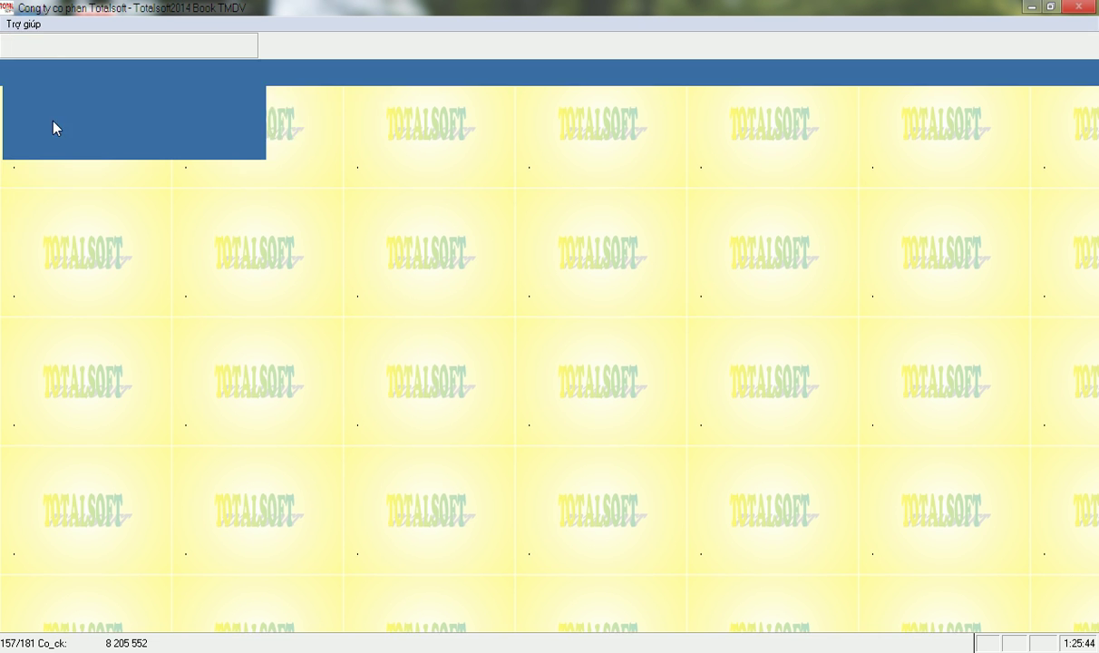
left_click(149, 256)
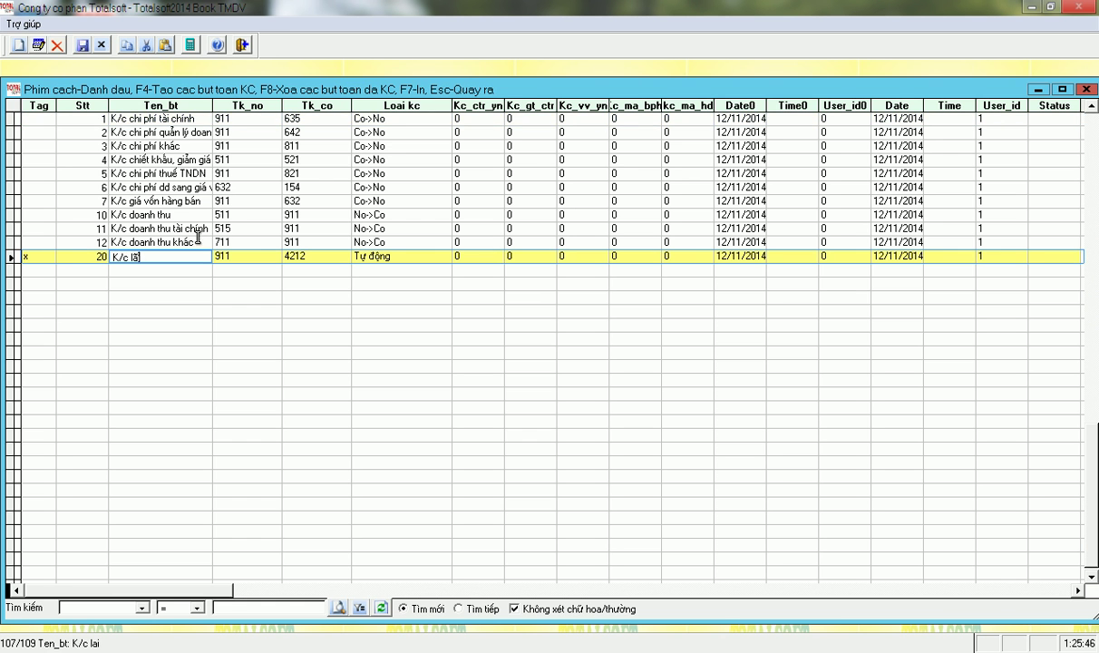
key("F4")
key("Return")
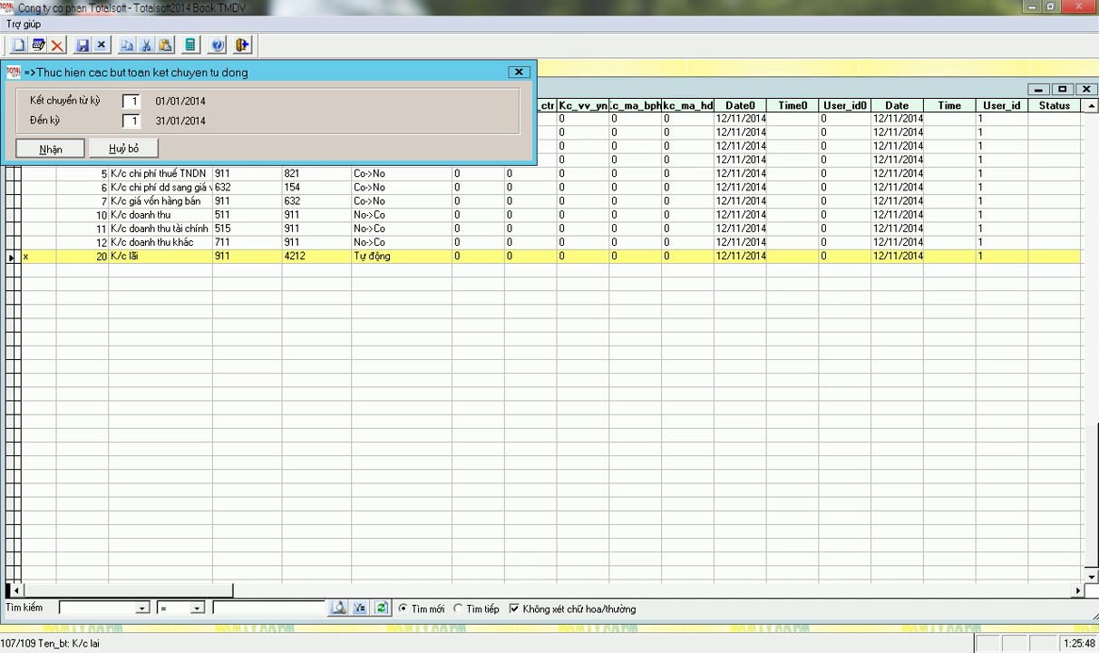
key("Escape")
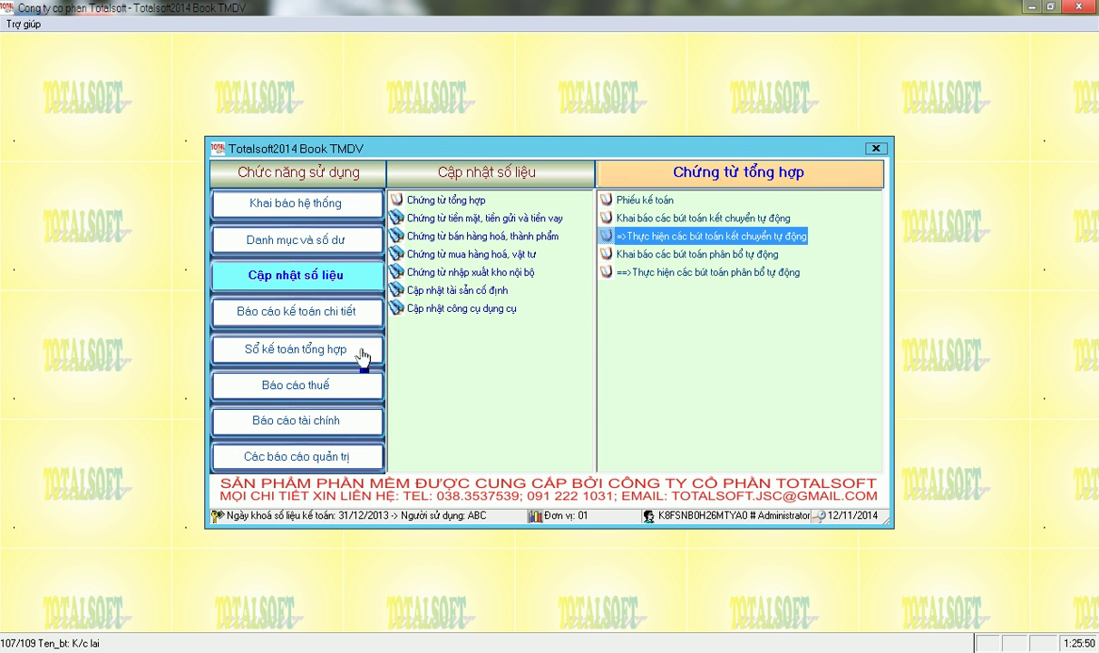
Reopen the trial balance for 01/01/2014 to 31/01/2014 and examine the profit transfer on accounts 911 and 4212
left_click(296, 417)
left_click(649, 202)
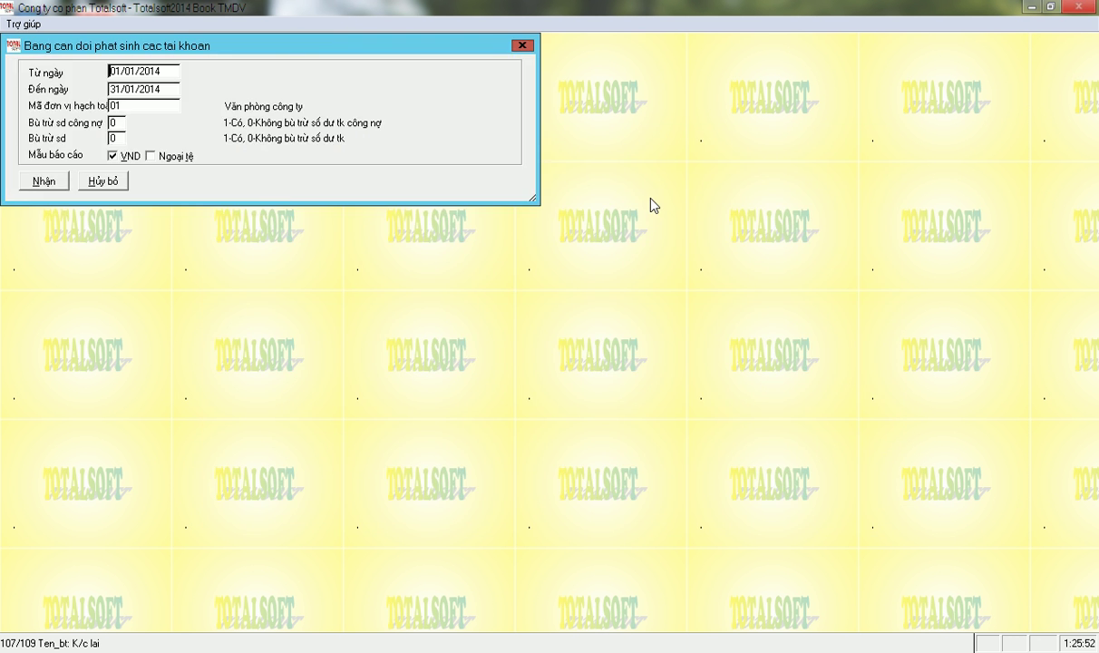
key("Return")
scroll(217, 332, "down", 6)
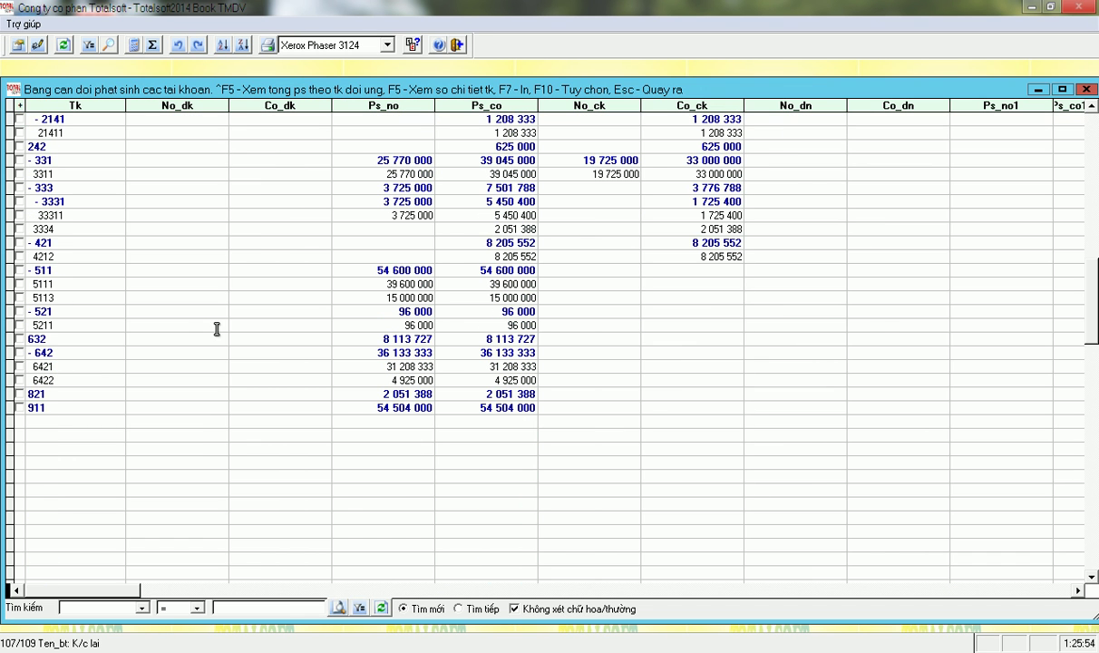